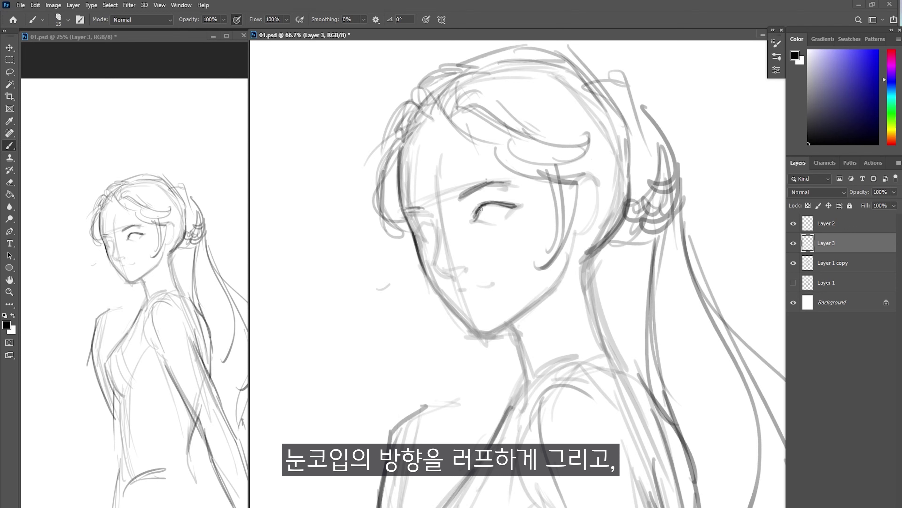
Define the upper lid of the eye under the drawn eyebrow and draw its lash line and iris on a new layer
drag(481, 209, 470, 222)
key(ctrl+shift+alt+n)
drag(515, 206, 501, 220)
drag(493, 206, 512, 202)
On Layer 3, sketch the inner eye and nose bridge line, the base of the nose and the mouth line
click(826, 262)
drag(436, 219, 441, 232)
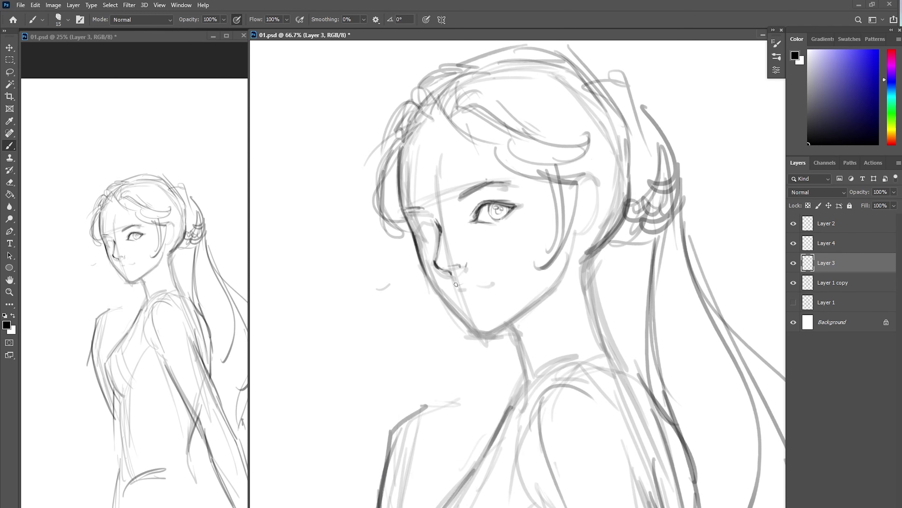
drag(456, 285, 465, 282)
drag(458, 290, 474, 287)
drag(479, 286, 493, 284)
Strengthen both eyebrow lines and add a short stroke under the lower lip on Layer 3
mouse_move(402, 210)
mouse_down()
mouse_move(426, 220)
mouse_move(410, 238)
mouse_move(422, 208)
mouse_move(499, 181)
mouse_up()
key(e)
key(b)
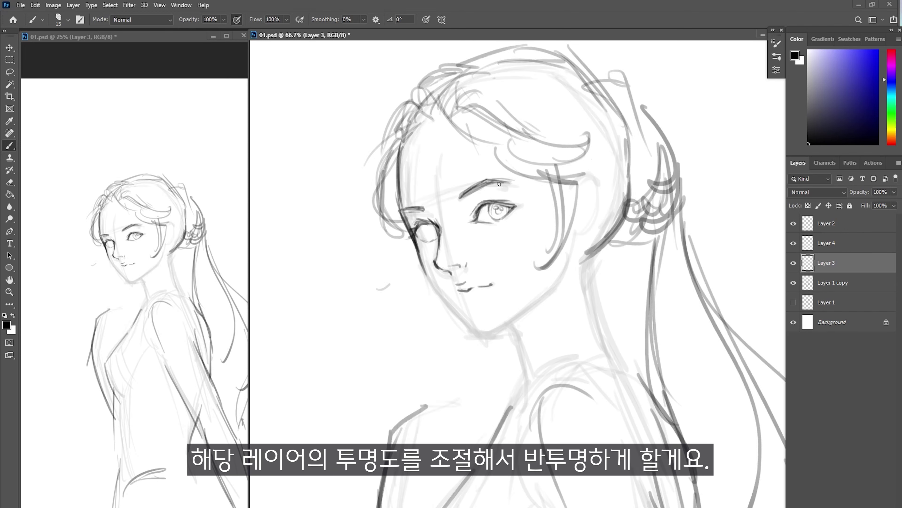
drag(466, 299, 483, 297)
Move Layer 2 beneath Layer 3, reduce its opacity and add a new layer above the stack
click(826, 243)
drag(826, 223, 827, 273)
drag(894, 192, 866, 201)
click(826, 224)
key(ctrl+shift+alt+n)
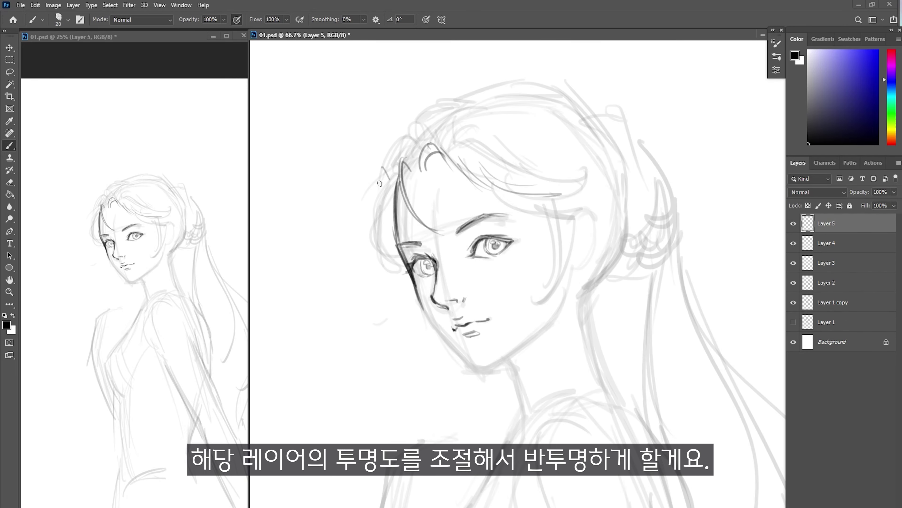
Draw the swept hair strand across the temple and redraw the jawline and the back neck line
drag(515, 205, 599, 210)
click(827, 263)
drag(476, 364, 554, 284)
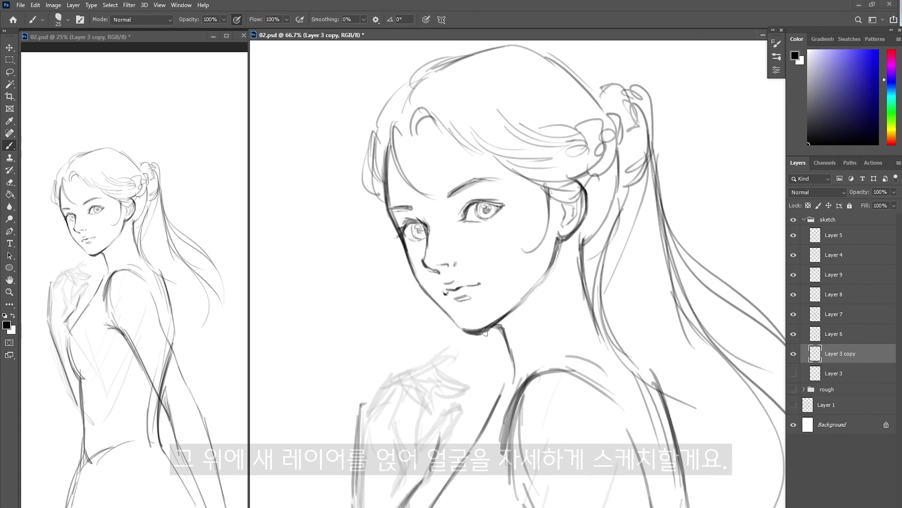
drag(559, 239, 540, 280)
drag(581, 238, 611, 349)
Refine the lid lines of the eye nearer the ear and redraw the eyebrow above it
key(ctrl+plus)
drag(519, 206, 566, 214)
drag(505, 236, 556, 224)
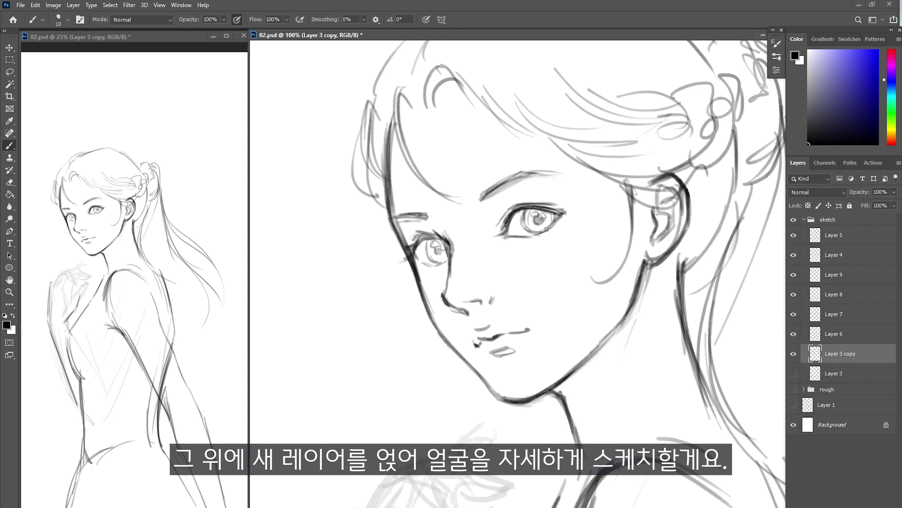
drag(481, 203, 540, 174)
drag(513, 174, 565, 174)
Refine the upper and lower lids of the far eye and redraw the nose bridge and nostril line
drag(423, 240, 449, 243)
drag(416, 259, 447, 261)
drag(449, 267, 444, 295)
drag(446, 303, 468, 313)
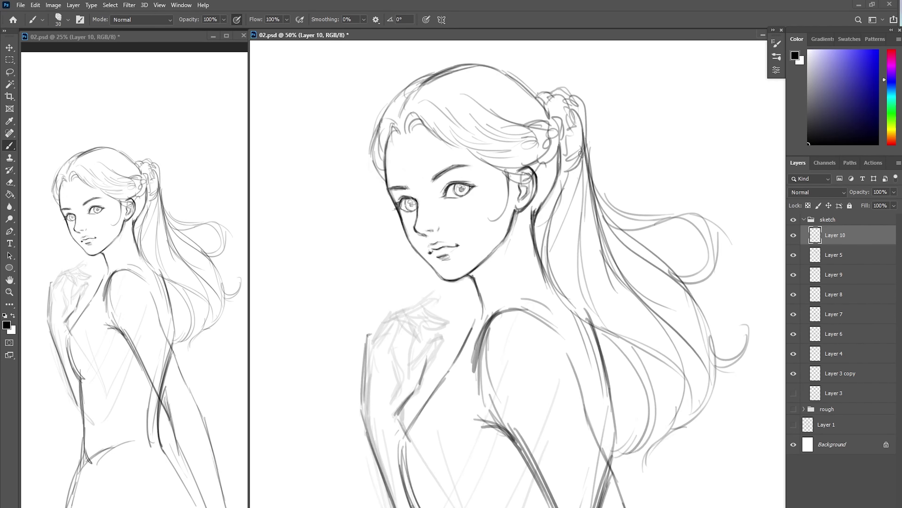
Mirror the drawing horizontally to check the proportions of the face and body
key(F2)
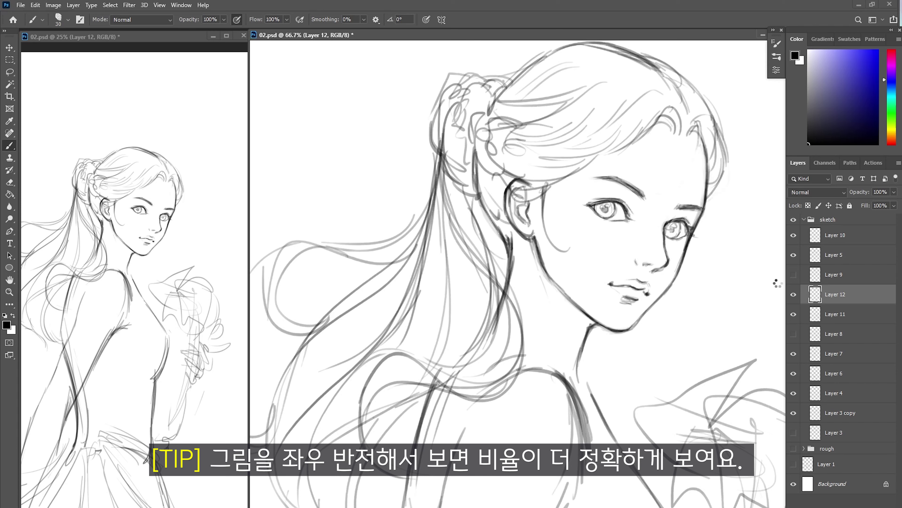
key(h)
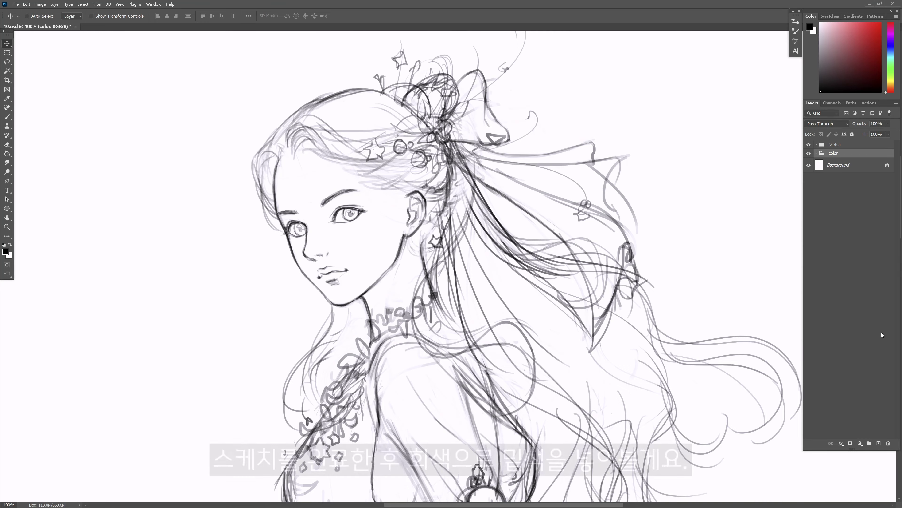
Add two layers in the color group, named 얼굴 and, above it, 머리카락
click(878, 443)
double_click(842, 165)
text(얼굴)
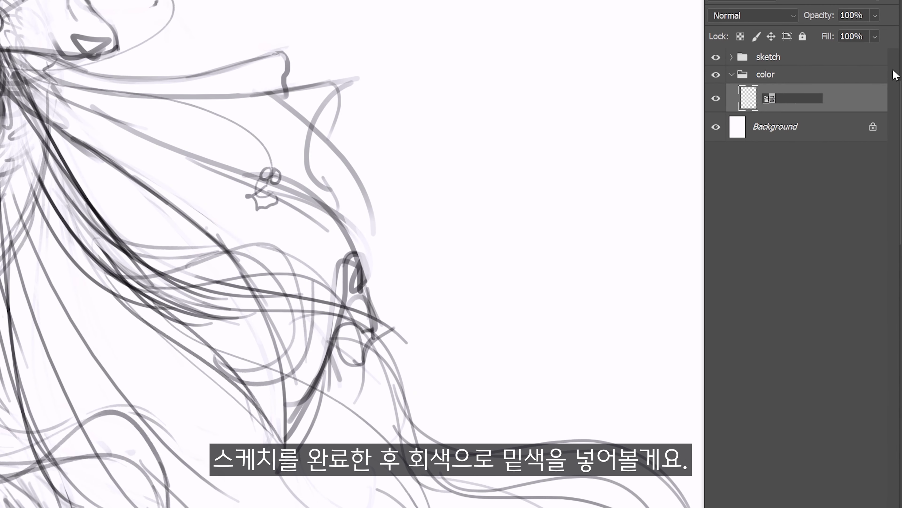
key(Return)
click(854, 507)
double_click(788, 101)
text(머리카)
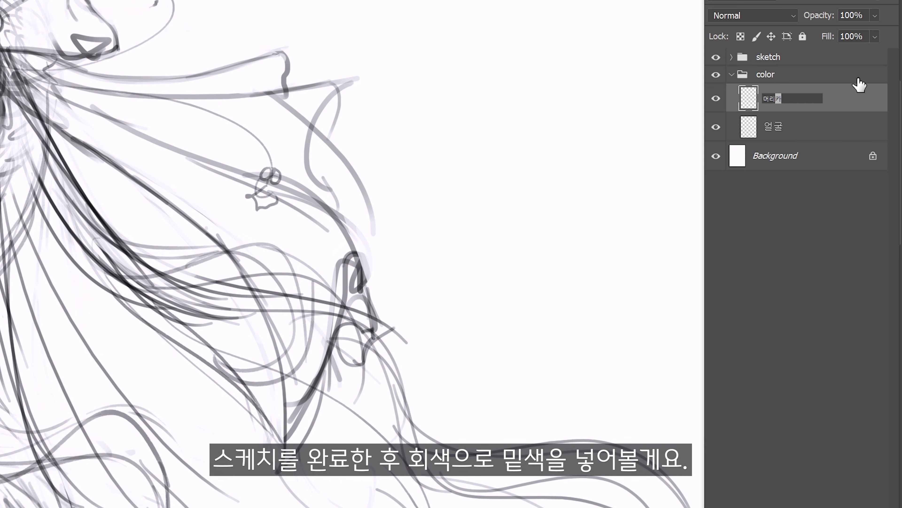
text(락)
key(Return)
Add two more layers above 머리카락, named 드레스 and 왼팔
click(855, 507)
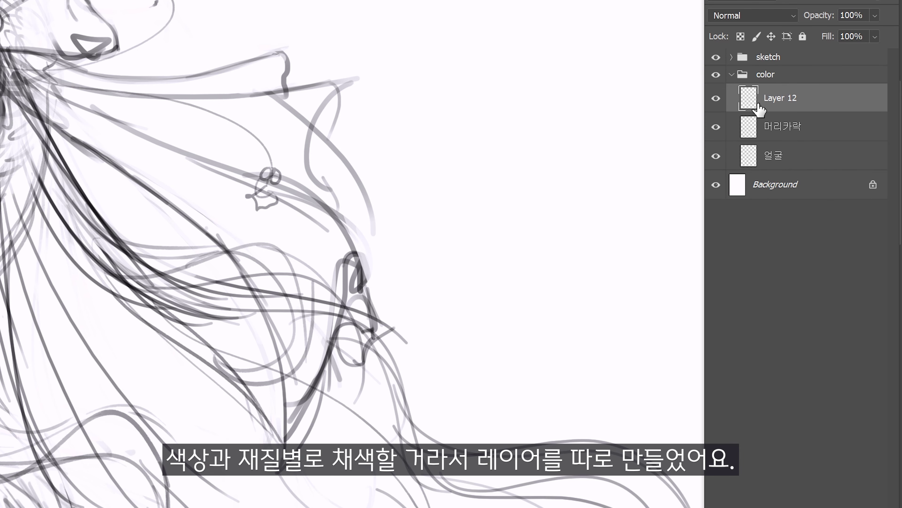
double_click(782, 98)
text(드레스)
key(Return)
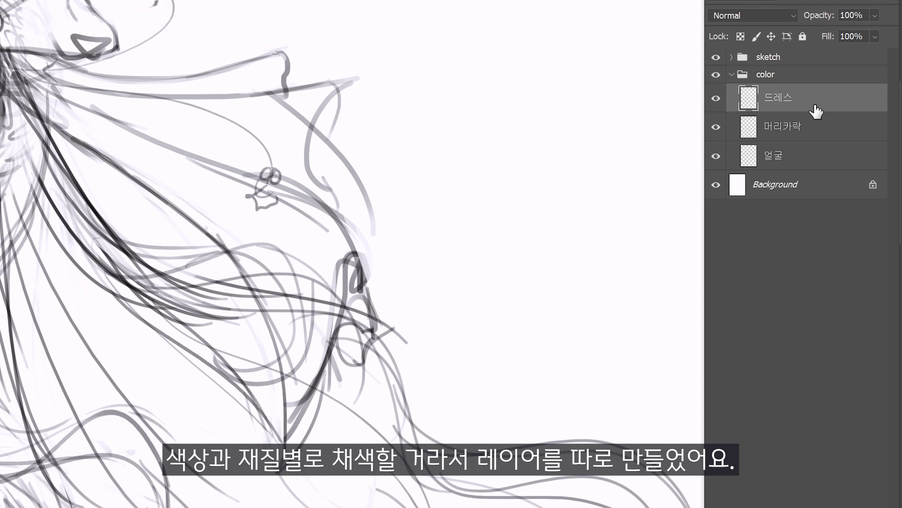
click(855, 507)
double_click(794, 102)
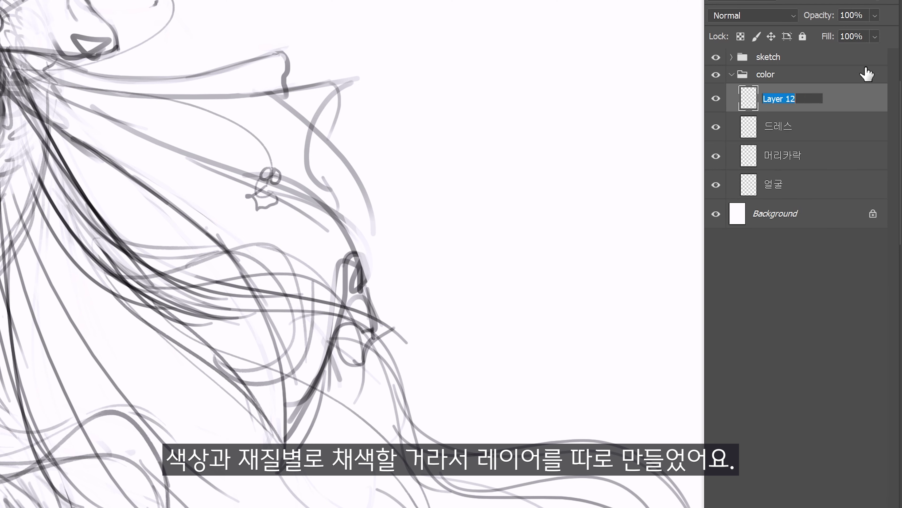
text(왼팔)
key(Return)
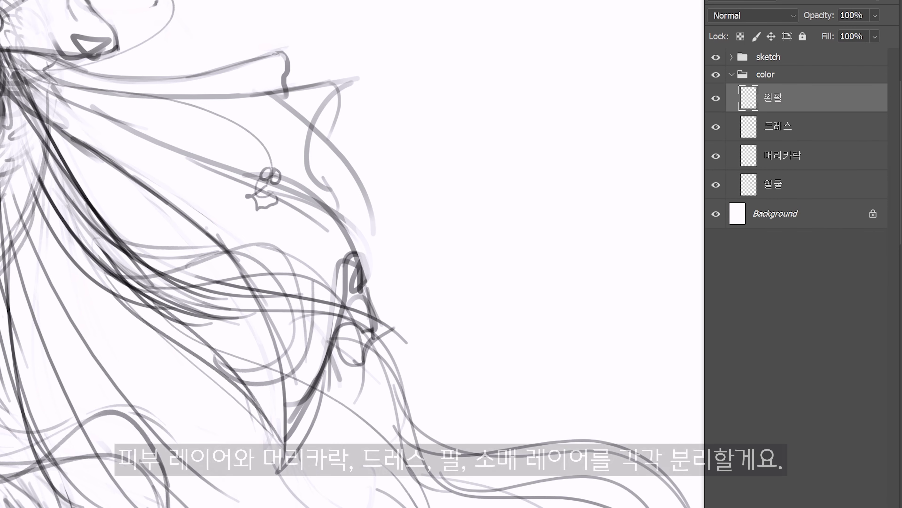
Add a layer named 시스루 소매 above 왼팔 and one named 시스루 레이스 directly above 드레스
click(855, 507)
double_click(786, 104)
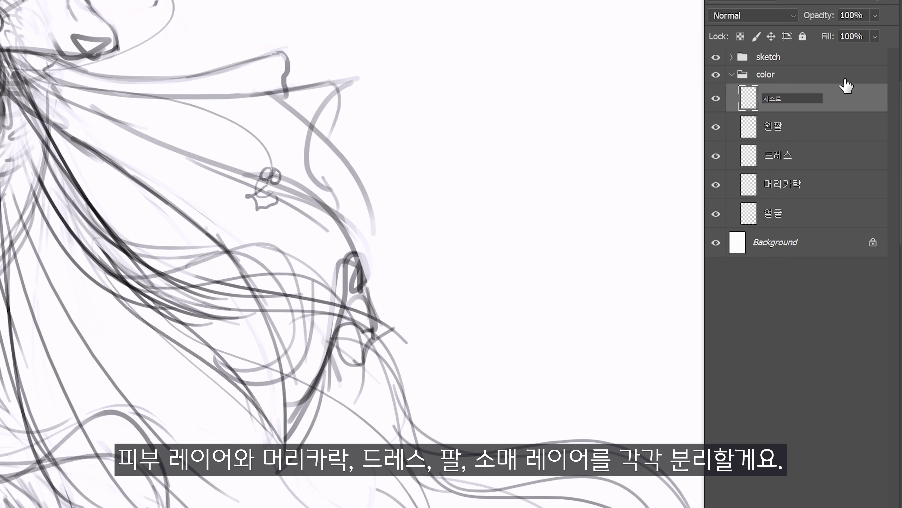
key(Return)
click(814, 158)
click(855, 507)
double_click(786, 158)
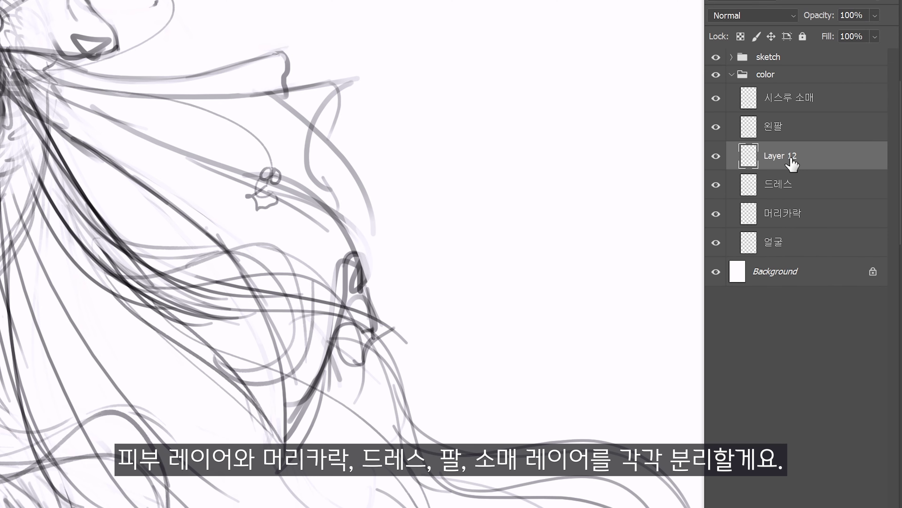
text(시스루 레이스)
key(Return)
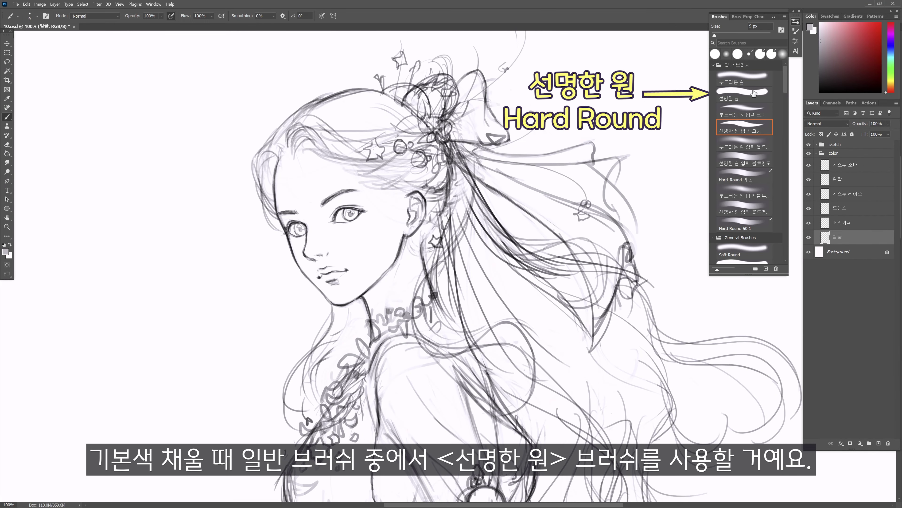
Using the 선명한 원 brush with opacity pen pressure off, fill the face and neck light gray on the 얼굴 layer
click(754, 95)
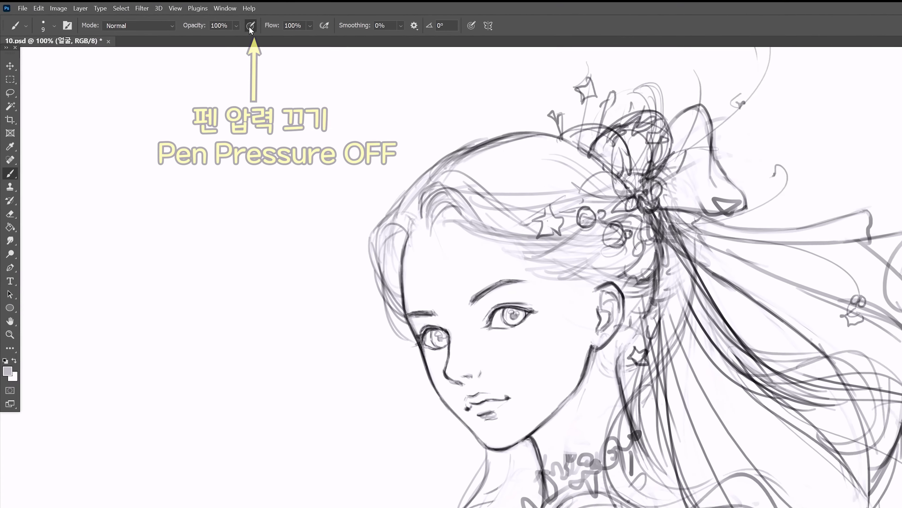
click(250, 27)
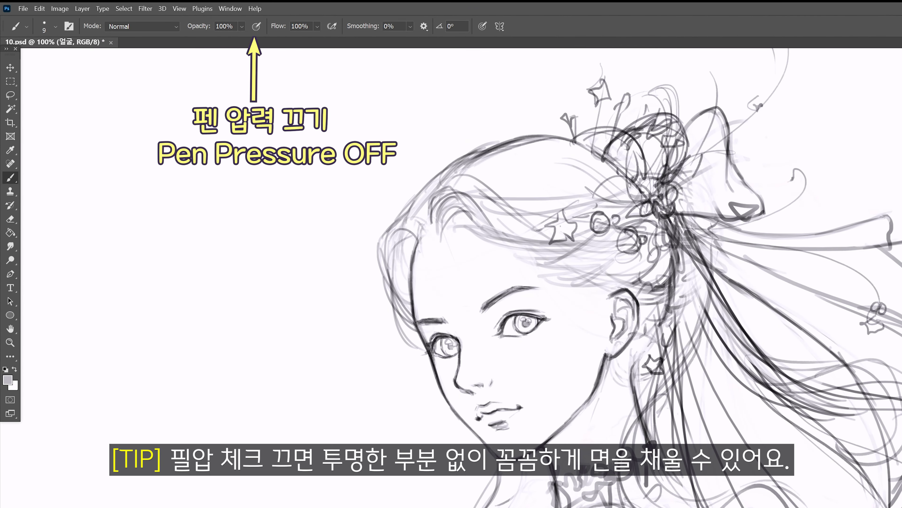
mouse_move(519, 213)
mouse_down()
mouse_move(511, 402)
mouse_move(437, 338)
mouse_move(606, 351)
mouse_move(623, 260)
mouse_up()
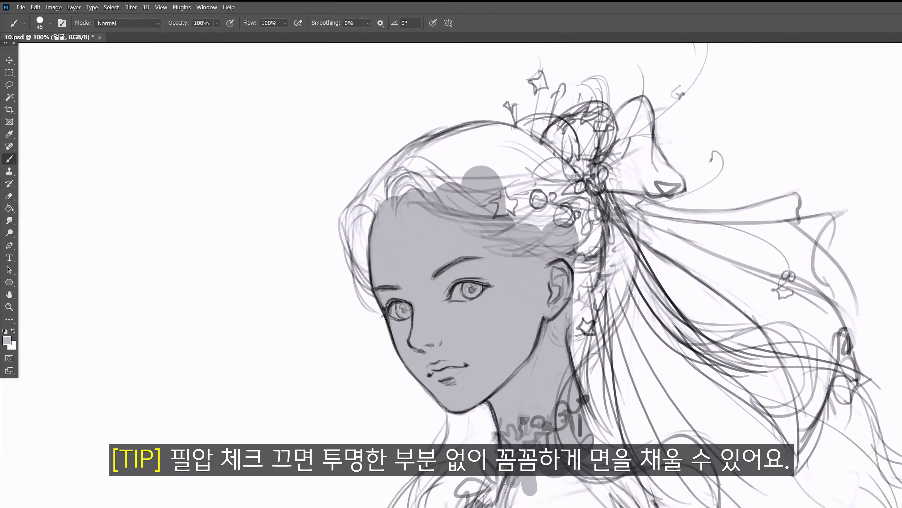
drag(462, 206, 438, 240)
mouse_move(345, 188)
mouse_down()
mouse_move(430, 142)
mouse_move(469, 248)
mouse_up()
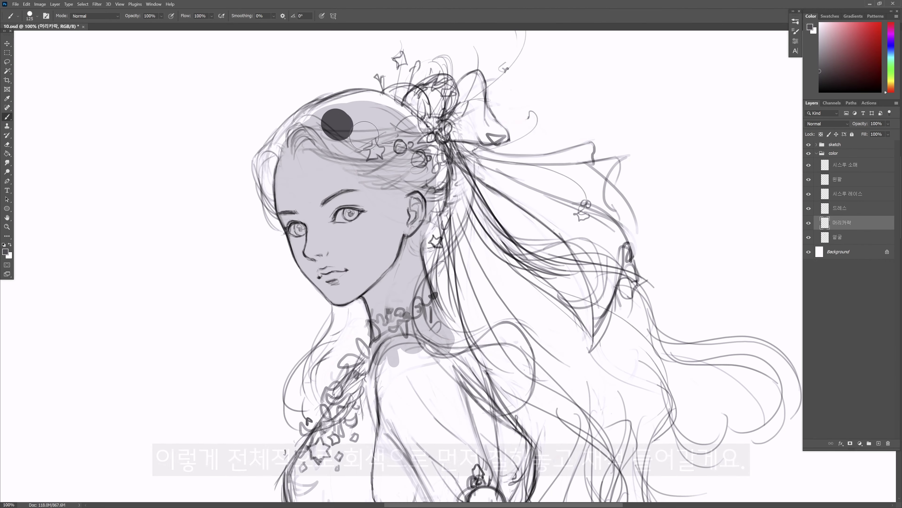
On the 머리카락 layer, fill the crown and the hair at the far temple with dark gray, using a smaller brush for the edge
drag(397, 148, 480, 173)
drag(316, 111, 416, 138)
key([)
key([)
key([)
key([)
key([)
key([)
key([)
key([)
mouse_move(280, 142)
mouse_down()
mouse_move(307, 110)
mouse_move(272, 164)
mouse_move(265, 148)
mouse_move(274, 199)
mouse_up()
Fill the hair swept from the forehead parting toward the ear with dark gray
key([)
key([)
key(])
key(])
key(])
key(])
drag(320, 142, 428, 186)
Fill the dark gray hair falling behind the ear and neck onto the shoulder
key(])
key(])
mouse_move(426, 142)
mouse_down()
mouse_move(432, 188)
mouse_move(504, 347)
mouse_up()
key([)
key([)
drag(432, 270, 496, 333)
Block in the long hair flowing down behind the back in dark gray with a larger brush
key(bracketright)
key(bracketright)
key(bracketright)
key(bracketright)
key(bracketright)
drag(449, 160, 542, 349)
drag(462, 185, 621, 344)
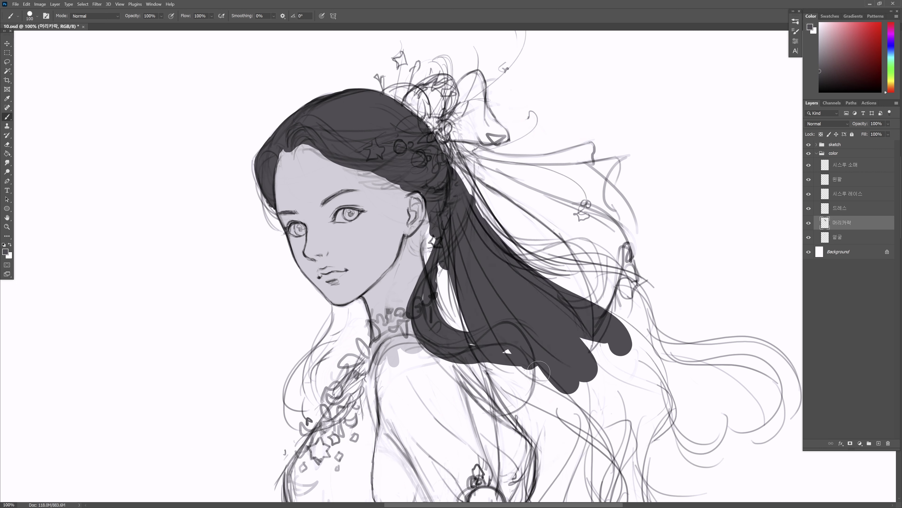
drag(508, 371, 588, 394)
drag(471, 362, 537, 404)
Paint the hair in front of the neck dark gray on a new layer above Background and move it into the color group
click(864, 253)
click(879, 443)
mouse_move(356, 356)
mouse_down()
mouse_move(355, 299)
mouse_move(341, 373)
mouse_up()
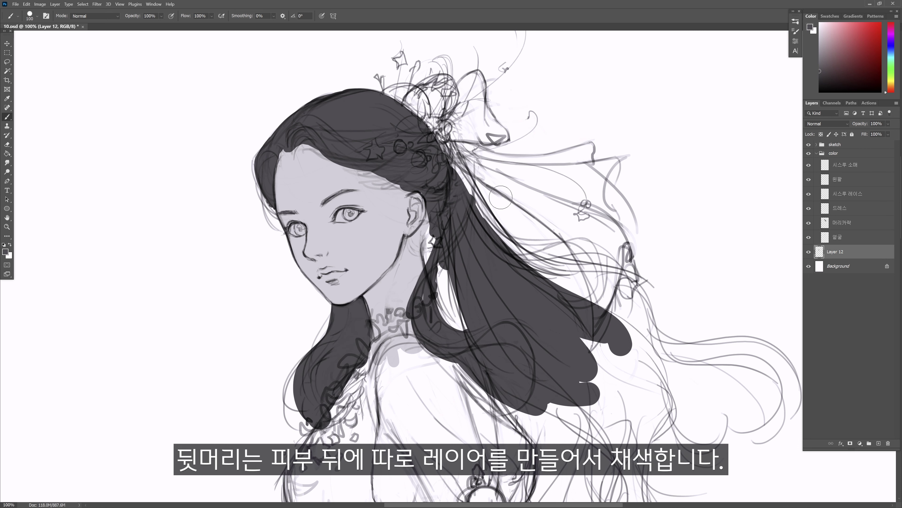
key(ctrl+bracketright)
On the 머리카락 layer, refine the hairline along the forehead and temple with a much smaller brush
click(862, 224)
key(F5)
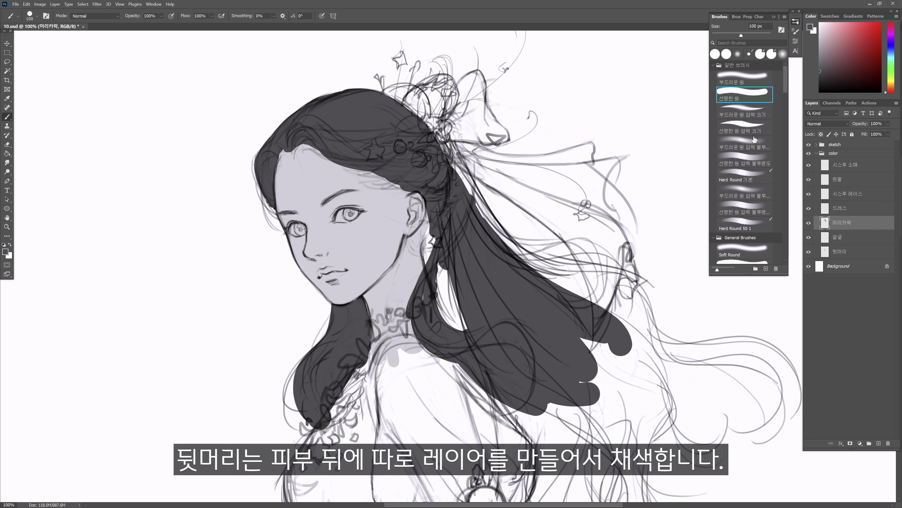
key(F5)
key(bracketleft)
key(bracketleft)
key(bracketleft)
key(bracketleft)
key(bracketleft)
key(bracketleft)
key(bracketleft)
key(bracketleft)
key(bracketleft)
drag(281, 155, 309, 146)
drag(302, 146, 395, 182)
Paint the sideburn in front of the ear and the thin strands behind it with a 25 px brush
key(bracketright)
drag(377, 180, 397, 228)
drag(356, 174, 397, 185)
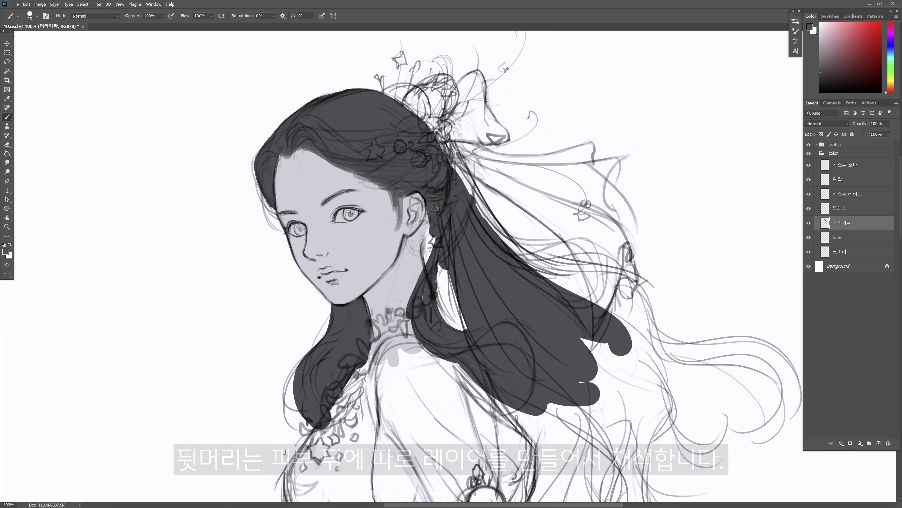
drag(427, 212, 426, 267)
drag(428, 229, 432, 265)
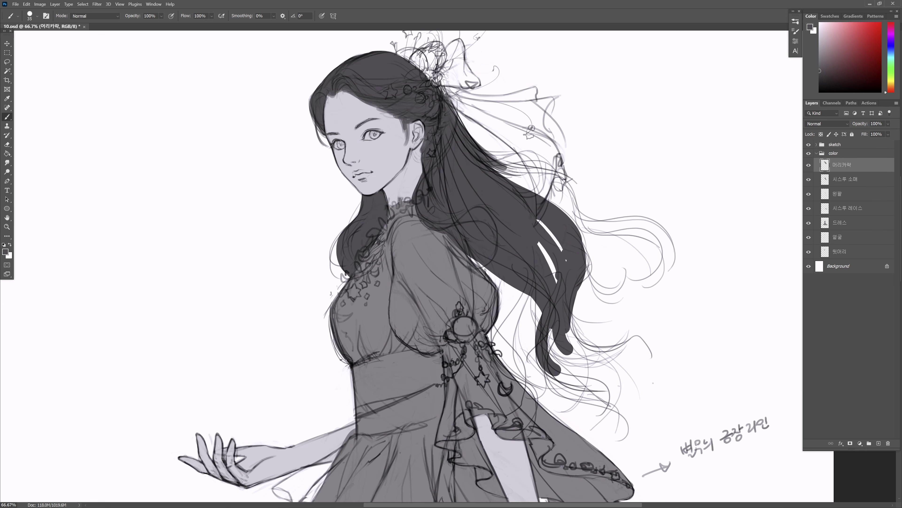
Paint the long curling strands at the outer ends of the flowing hair in semi-transparent dark gray
drag(491, 157, 664, 238)
drag(594, 231, 668, 284)
mouse_move(547, 384)
mouse_down()
mouse_move(506, 273)
mouse_move(569, 391)
mouse_up()
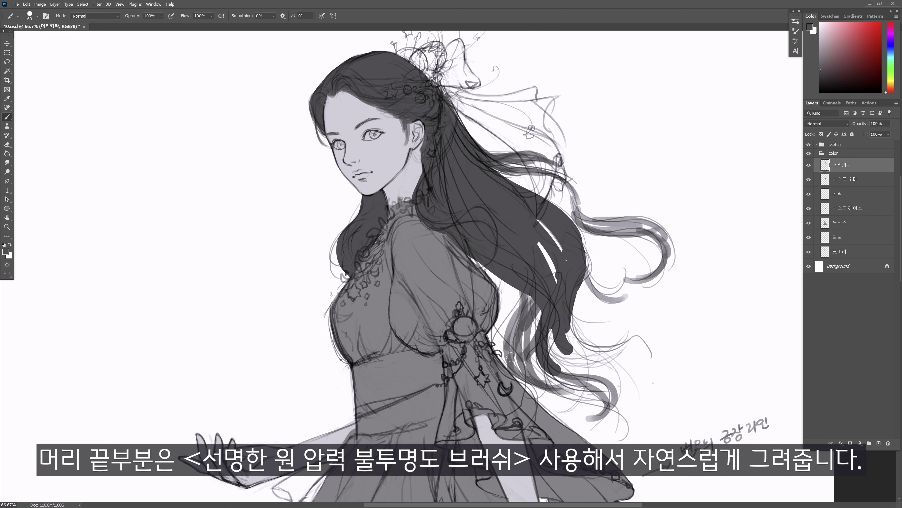
Build up the lower wavy locks and their curled tips in dark gray with a 60 px brush
key(bracketright)
drag(526, 295, 508, 373)
mouse_move(536, 313)
mouse_down()
mouse_move(597, 391)
mouse_move(604, 416)
mouse_up()
mouse_move(569, 332)
mouse_down()
mouse_move(601, 357)
mouse_move(642, 366)
mouse_up()
drag(586, 258, 622, 297)
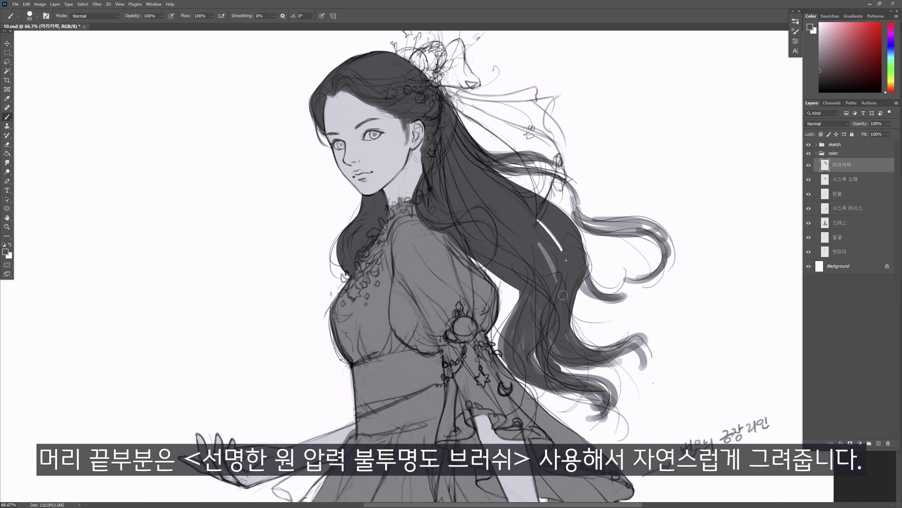
With a 25 px brush, fill the upper white gap in the hair and solidify the curling outer strands
key(bracketleft)
key(bracketleft)
key(bracketleft)
key(bracketleft)
drag(539, 222, 562, 251)
mouse_move(492, 160)
mouse_down()
mouse_move(565, 185)
mouse_move(579, 222)
mouse_up()
mouse_move(577, 215)
mouse_down()
mouse_move(661, 236)
mouse_move(639, 279)
mouse_up()
drag(652, 230, 626, 280)
drag(584, 266, 618, 273)
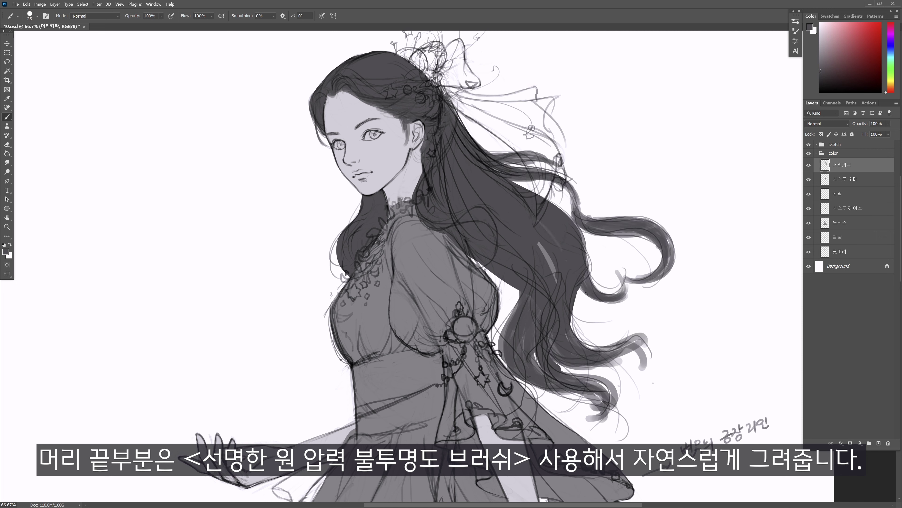
mouse_move(573, 314)
mouse_down()
mouse_move(632, 344)
mouse_move(646, 365)
mouse_up()
On the 뒷머리 layer, fill the gaps between the puffed sleeve and the flowing hair with a 250 px brush
click(848, 246)
key(bracketright)
key(bracketright)
key(bracketright)
key(bracketright)
key(bracketright)
key(bracketright)
key(bracketright)
key(bracketright)
key(bracketright)
key(bracketright)
key(bracketright)
key(bracketright)
key(bracketright)
key(bracketright)
key(bracketright)
mouse_move(508, 355)
mouse_down()
mouse_move(480, 240)
mouse_move(543, 250)
mouse_up()
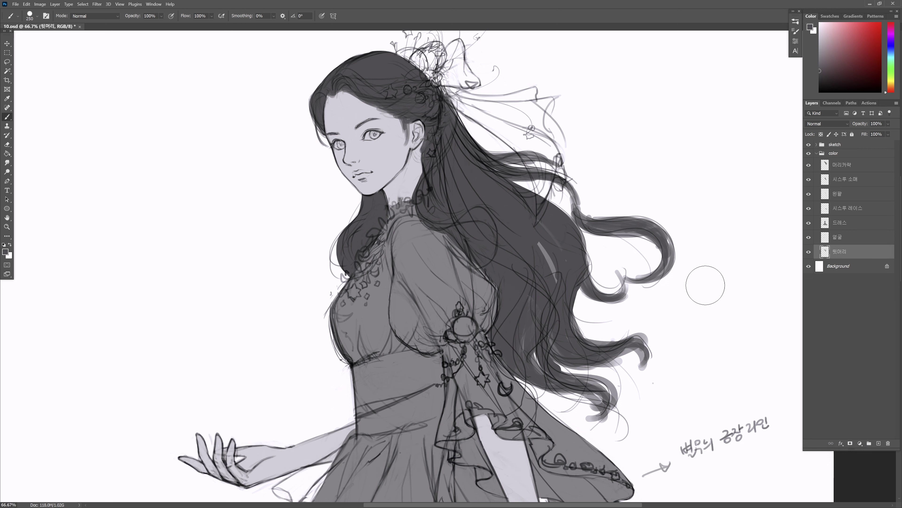
Fill the light gap left inside the flowing hair with a smaller dark gray brush
key(bracketleft)
key(bracketleft)
key(bracketleft)
key(bracketleft)
key(bracketleft)
key(bracketleft)
key(bracketleft)
key(bracketleft)
key(bracketleft)
key(bracketleft)
key(bracketleft)
key(bracketleft)
key(bracketleft)
Lock the transparent pixels of the 드레스 layer and paint the dress muted purple with a 500 px brush
ctrl+click(578, 402)
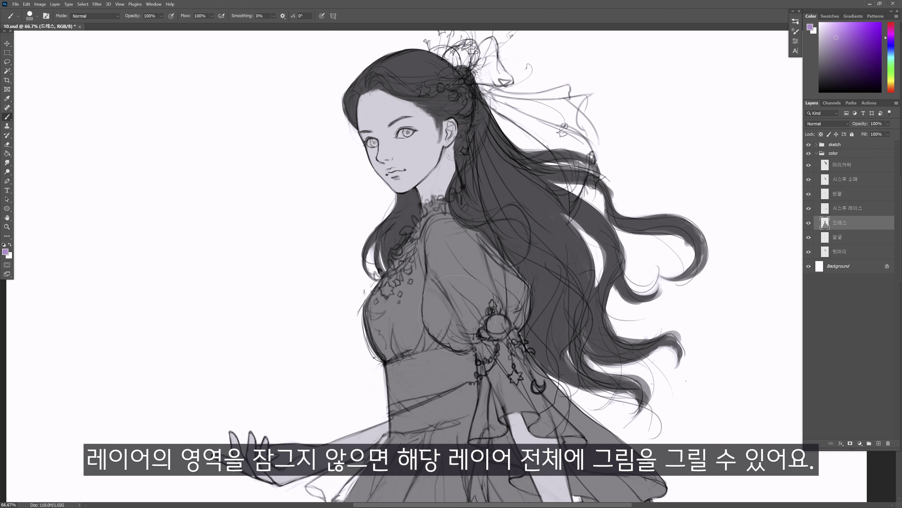
mouse_move(458, 313)
mouse_down()
mouse_move(355, 387)
mouse_move(408, 327)
mouse_move(341, 391)
mouse_move(382, 383)
mouse_up()
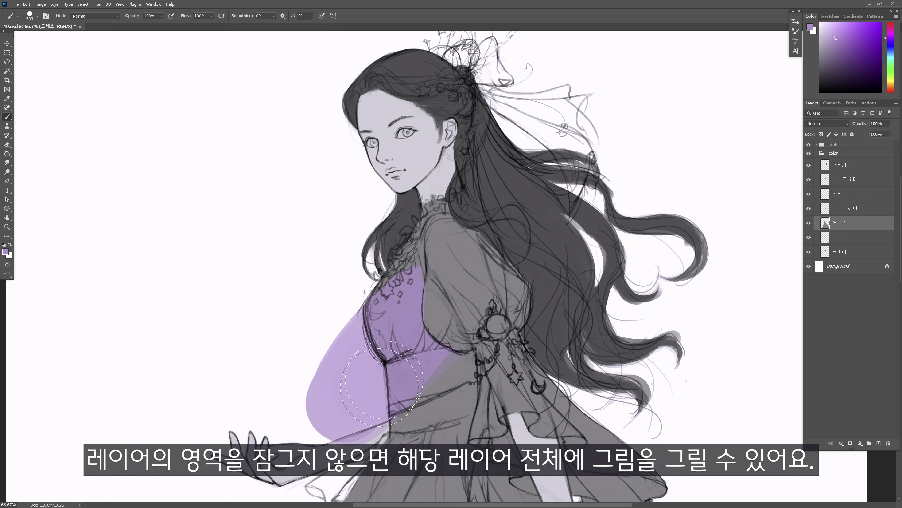
key(ctrl+z)
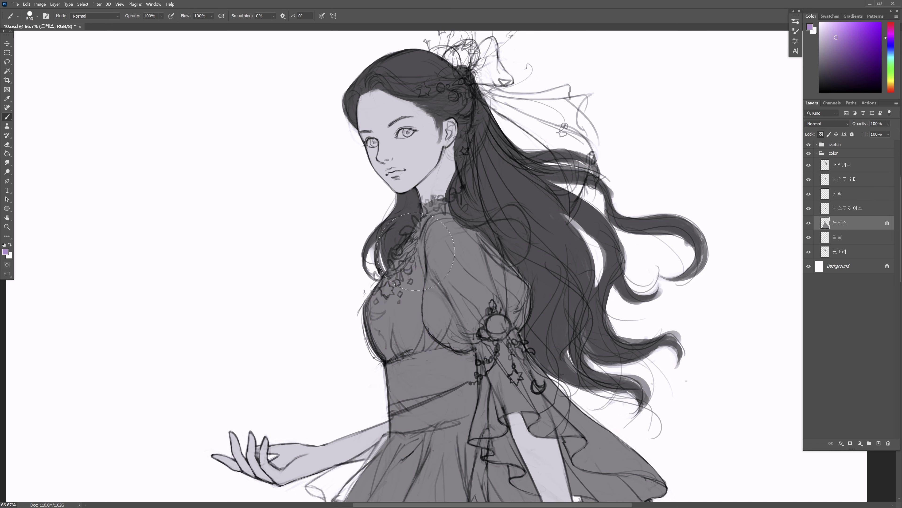
drag(416, 252, 473, 466)
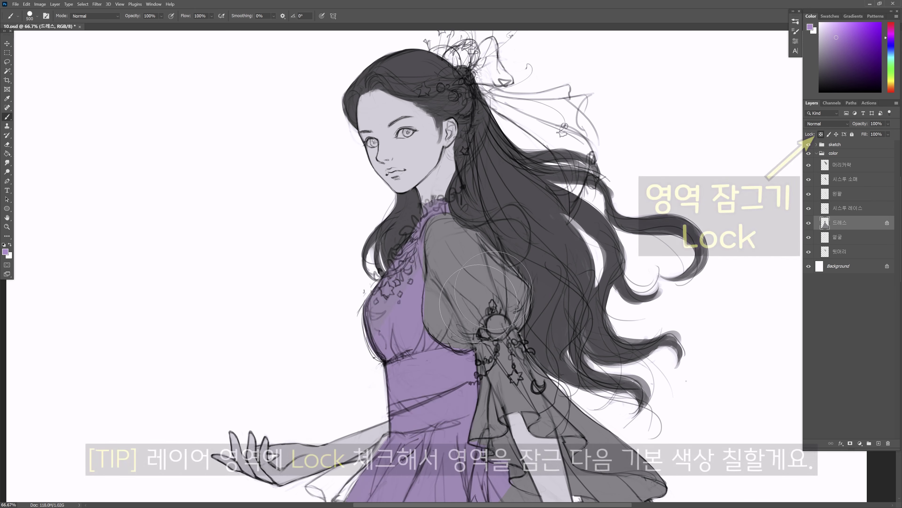
Lock the transparent pixels of the 시스루 소매 layer and paint the puffed sleeve the same purple
click(862, 184)
click(821, 135)
mouse_move(472, 249)
mouse_down()
mouse_move(501, 359)
mouse_move(440, 270)
mouse_up()
Lock the transparent pixels of the 얼굴 layer and paint the face and neck a low-saturation pale pink
click(865, 237)
click(821, 134)
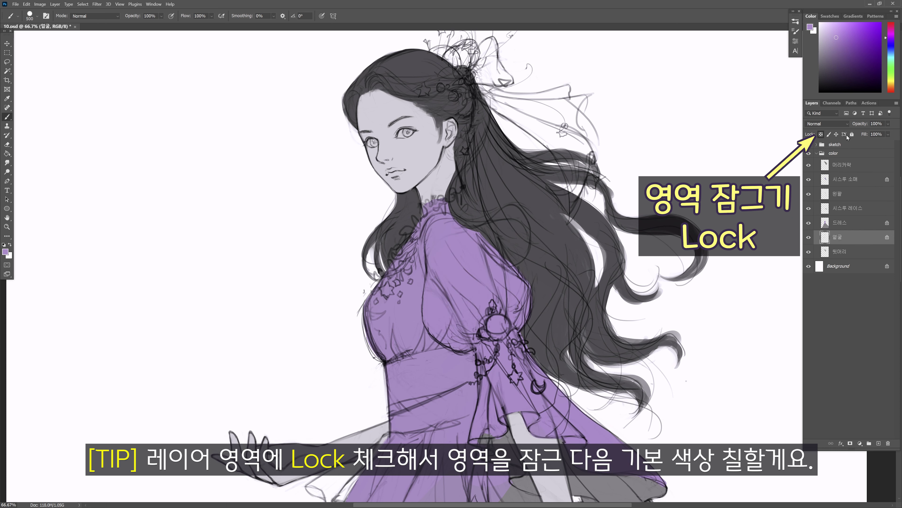
click(822, 29)
click(891, 27)
click(826, 32)
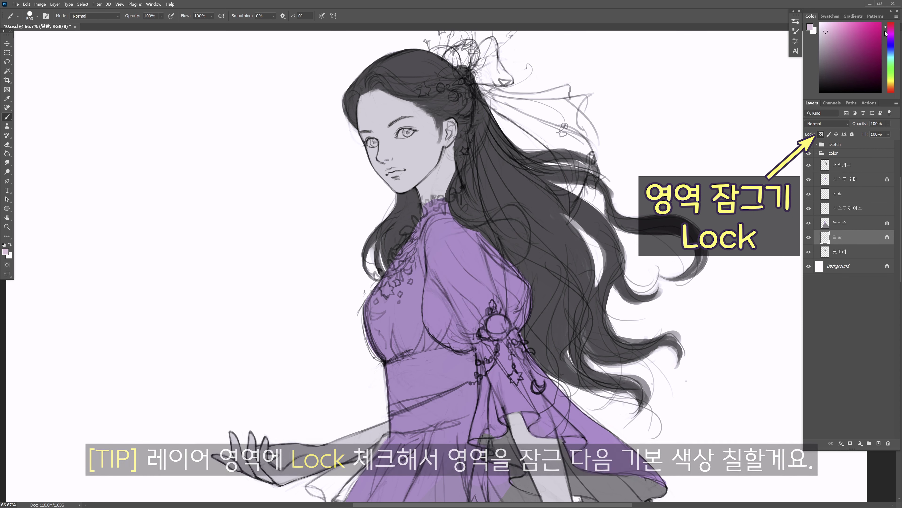
key(alt+BackSpace)
click(889, 24)
click(828, 28)
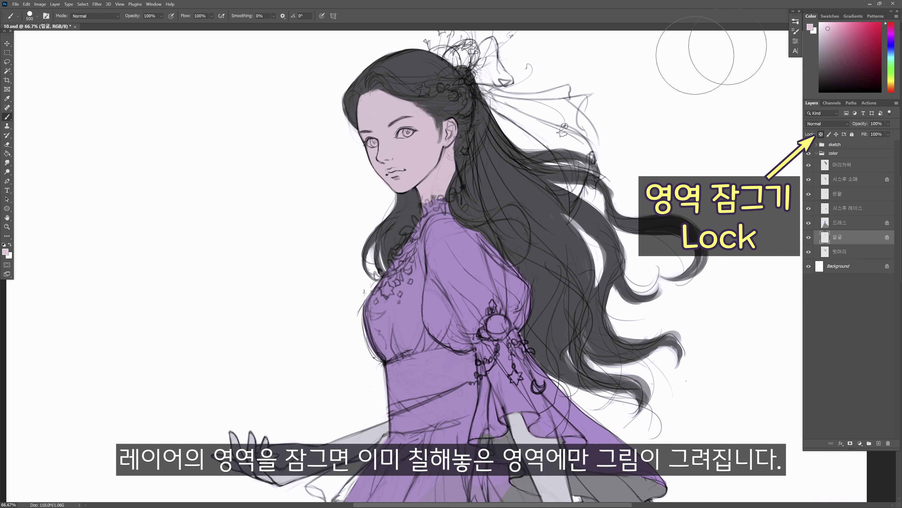
drag(409, 120, 398, 192)
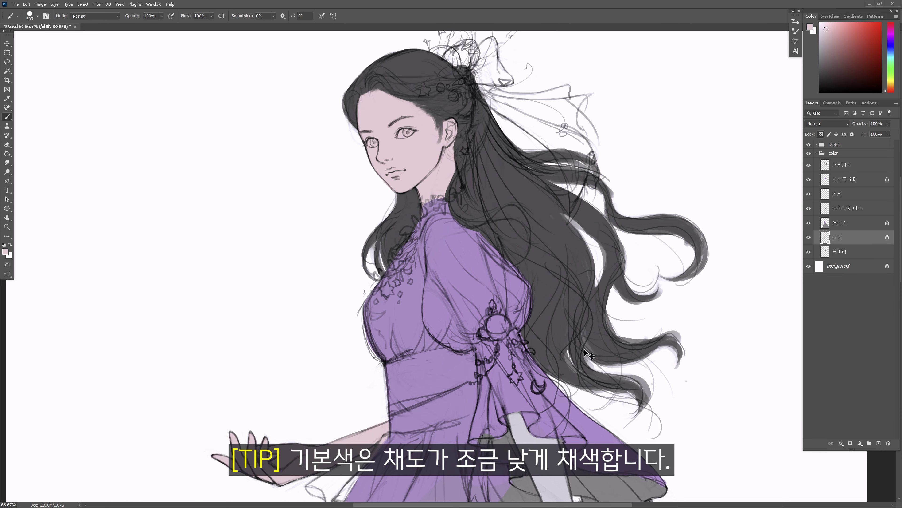
Lock the transparent pixels of the 왼팔 layer and give the lowered arm the pale pink skin color
key(ctrl+minus)
drag(623, 245, 610, 213)
click(867, 199)
click(821, 134)
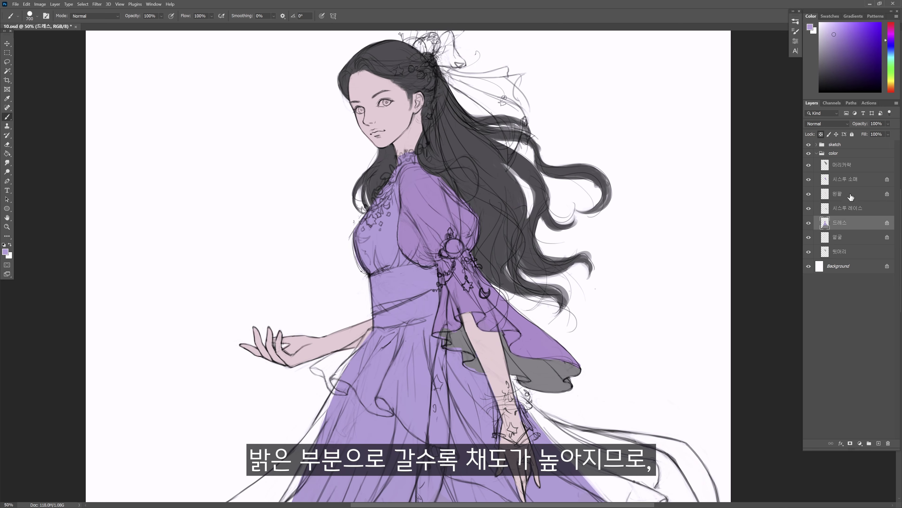
Repaint the 시스루 소매 sleeve in lavender, and lock and paint the 시스루 레이스 layer to match
click(844, 179)
drag(423, 206, 512, 320)
click(850, 210)
key(/)
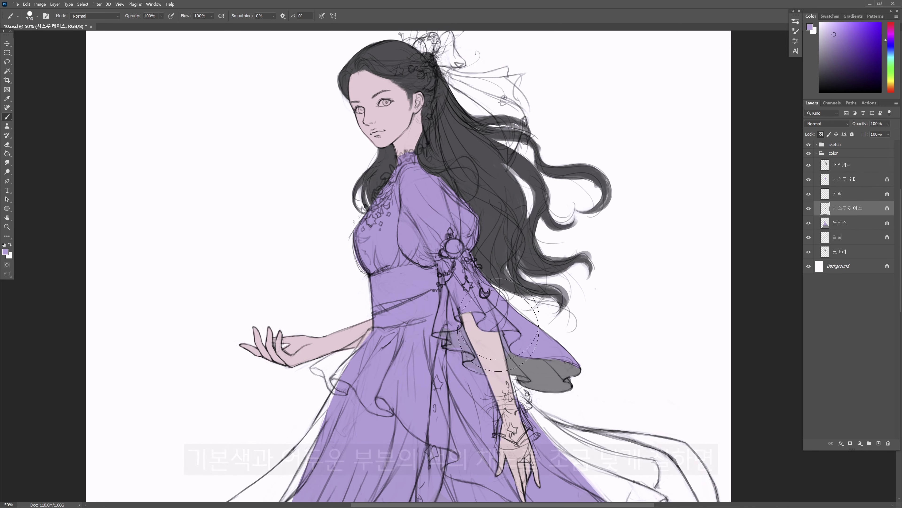
drag(497, 355, 587, 386)
Lock the transparent pixels of the 머리카락 and 뒷머리 layers and paint all the hair a dark muted purple
click(835, 165)
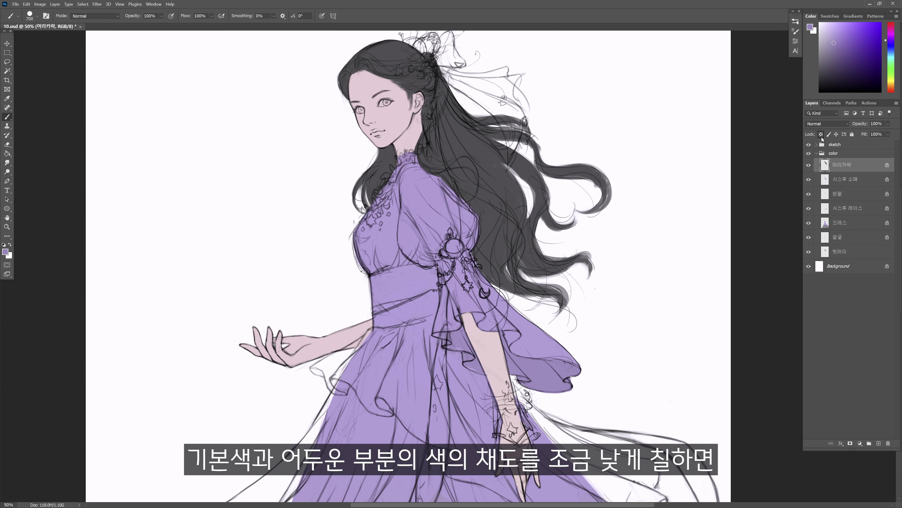
click(891, 45)
click(832, 56)
drag(393, 101, 553, 283)
click(840, 252)
key(/)
drag(505, 165, 651, 206)
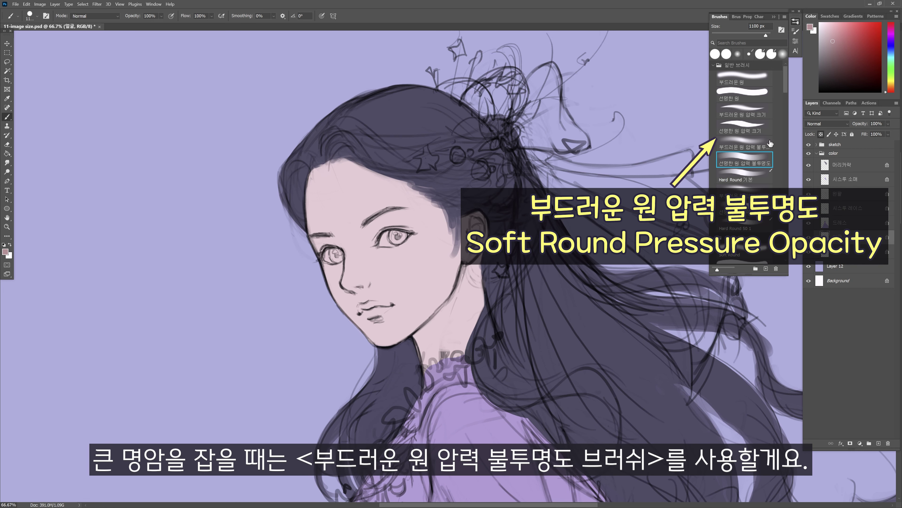
Switch to the 부드러운 원 압력 불투명도 (Soft Round Pressure Opacity) brush for shading the skin
click(768, 143)
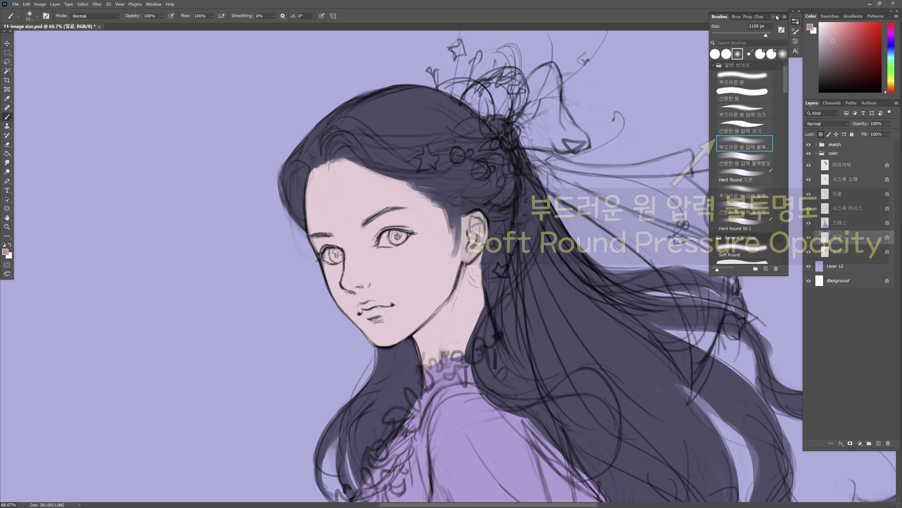
click(774, 16)
key(alt)
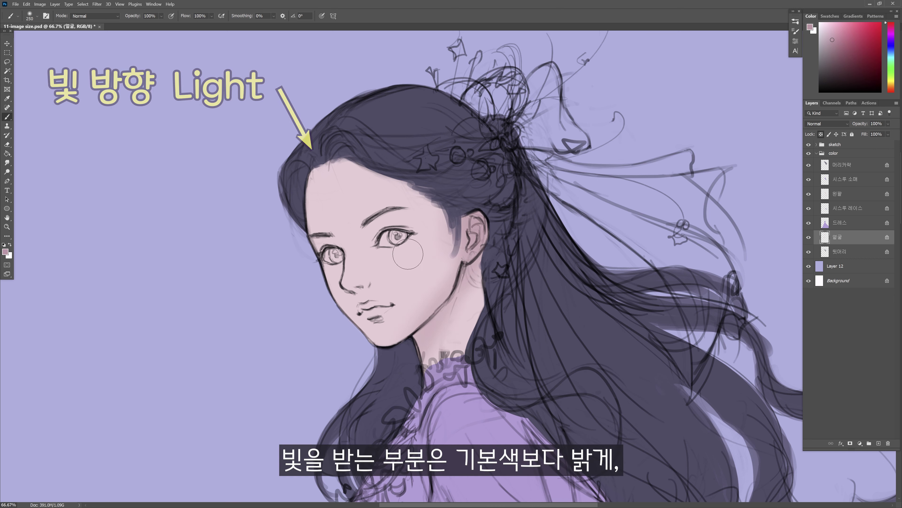
On the 얼굴 layer, softly shade the face and neck in dusty pink with a 250 to 300 px brush
key(bracketright)
key(bracketright)
key(bracketleft)
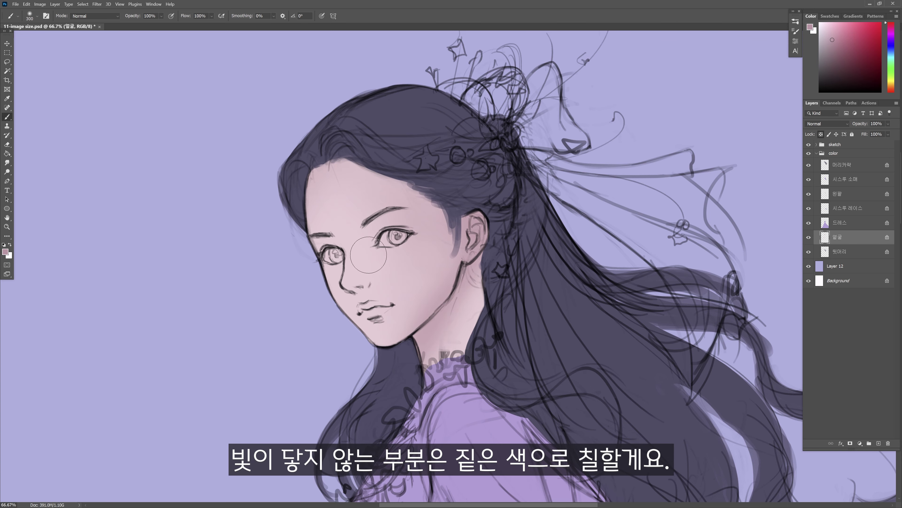
key(bracketleft)
key(bracketleft)
drag(368, 255, 371, 274)
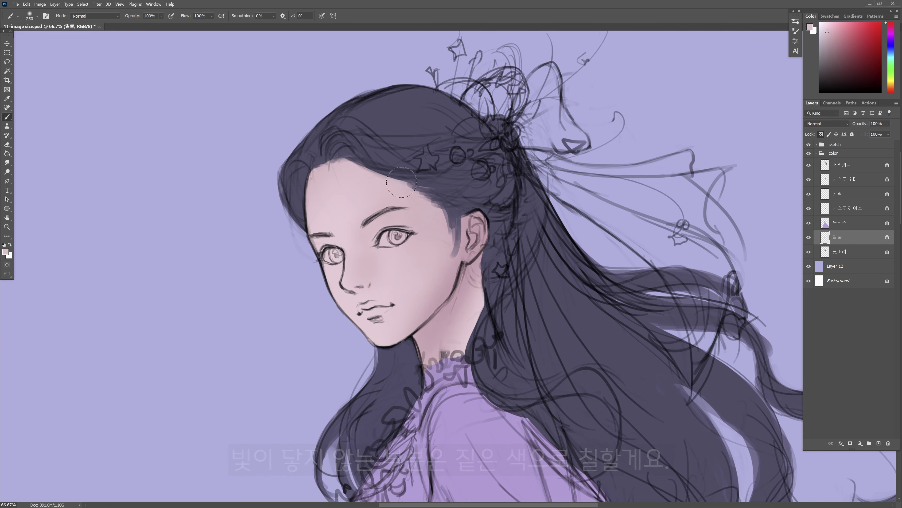
Darken the eye sockets, the side and underside of the nose, the underside of the chin and the neck with a smaller soft brush
key(bracketleft)
key(bracketleft)
key(bracketleft)
key(bracketleft)
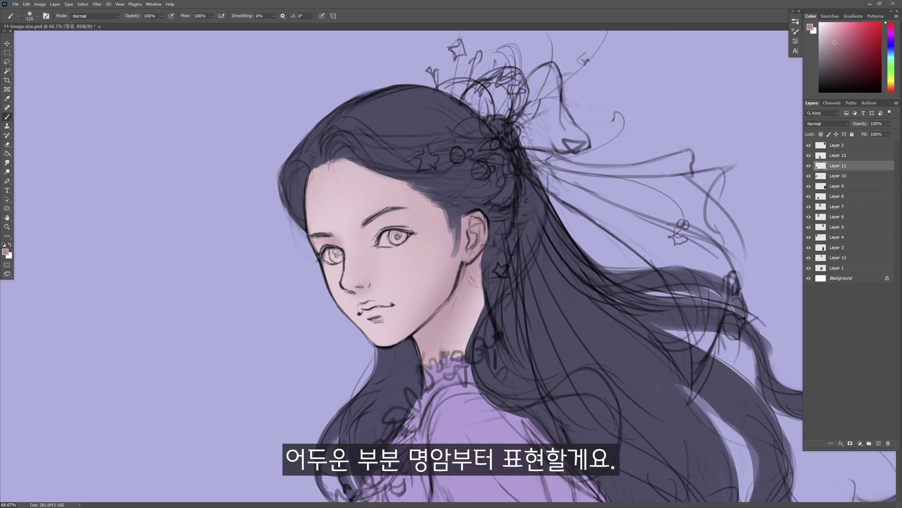
key(bracketright)
key(ctrl+plus)
key(bracketleft)
key(bracketleft)
mouse_move(381, 243)
mouse_down()
mouse_move(453, 269)
mouse_move(412, 277)
mouse_up()
key(bracketleft)
key(bracketleft)
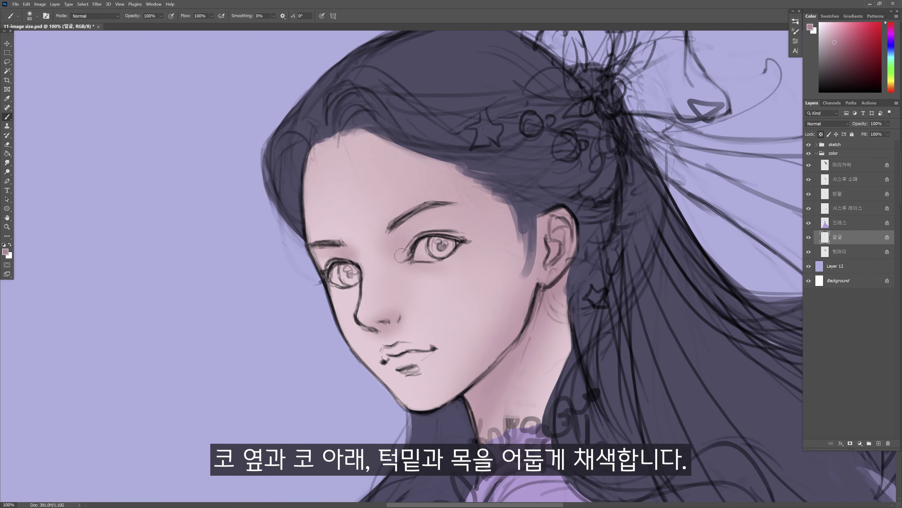
Tint the lips a dusty rose over the skin color
key(bracketright)
key(bracketright)
drag(431, 361, 423, 352)
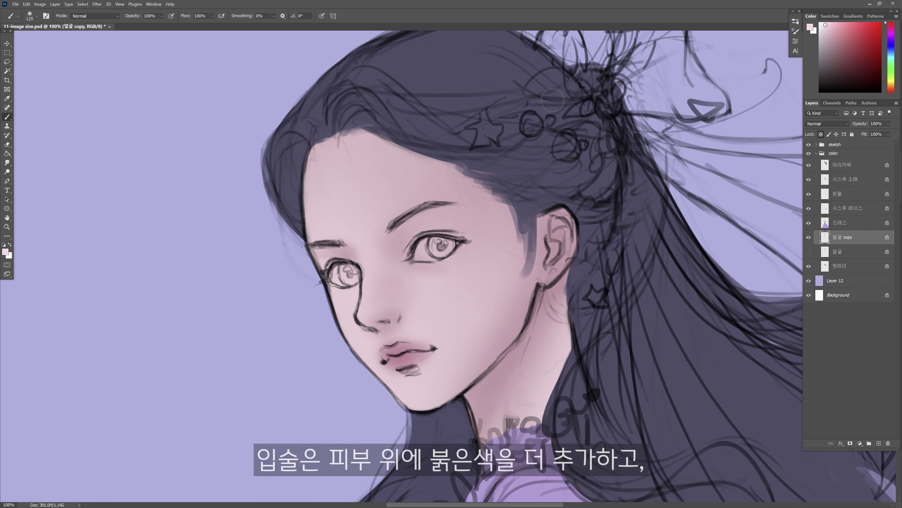
On the 얼굴 copy layer, brighten the forehead, the lit cheek and chin edge, and the nose bridge in pale pink
drag(341, 149, 320, 194)
drag(336, 302, 403, 418)
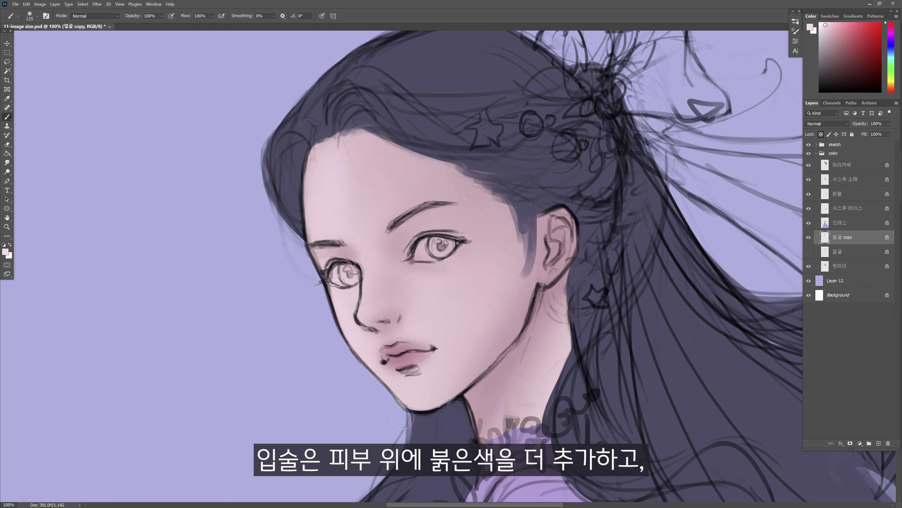
key(bracketleft)
key(bracketleft)
drag(369, 271, 368, 292)
key(bracketright)
key(bracketright)
key(bracketright)
key(bracketright)
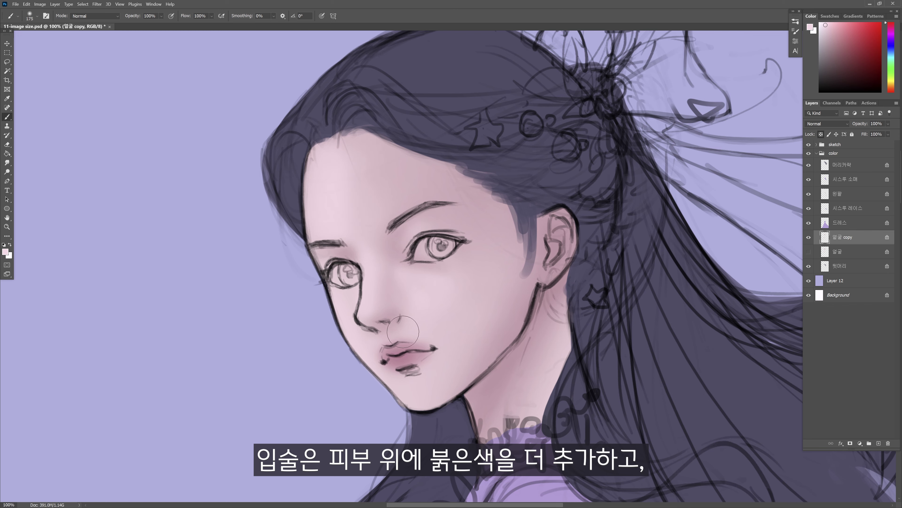
Sample the lip color and add rosy shading around the eye, on the lower lip and along the temple
alt+click(407, 360)
drag(402, 237, 414, 224)
drag(427, 361, 418, 368)
key(bracketright)
key(bracketright)
key(bracketright)
key(bracketright)
drag(473, 185, 522, 242)
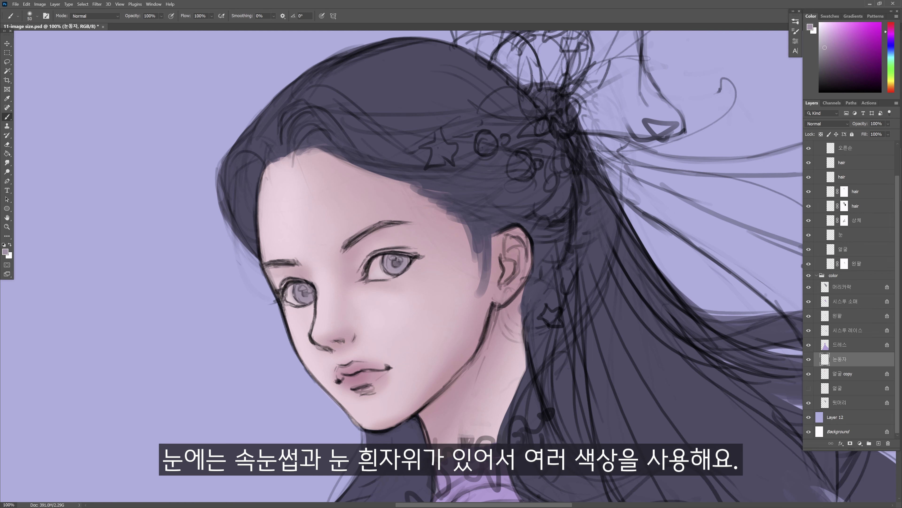
On the 눈동자 layer, deepen both irises with a dark blue-violet
click(887, 41)
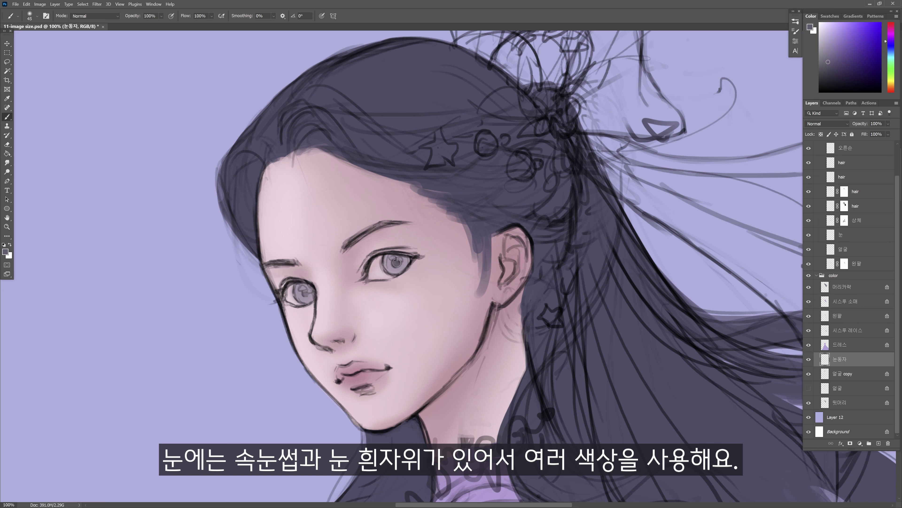
click(397, 262)
key(])
click(308, 290)
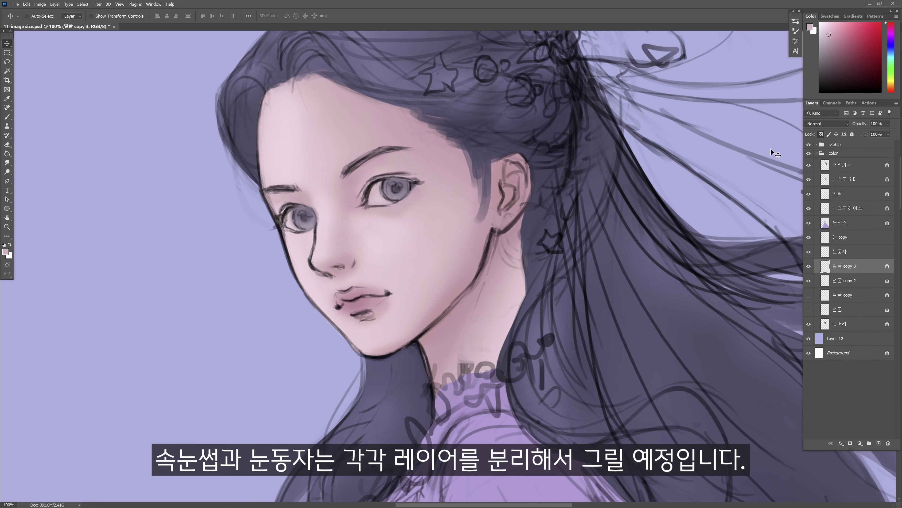
On the 얼굴 copy 3 layer, recolor the sketch lines of the ear, jaw, forehead and face contour in dusty red
key(b)
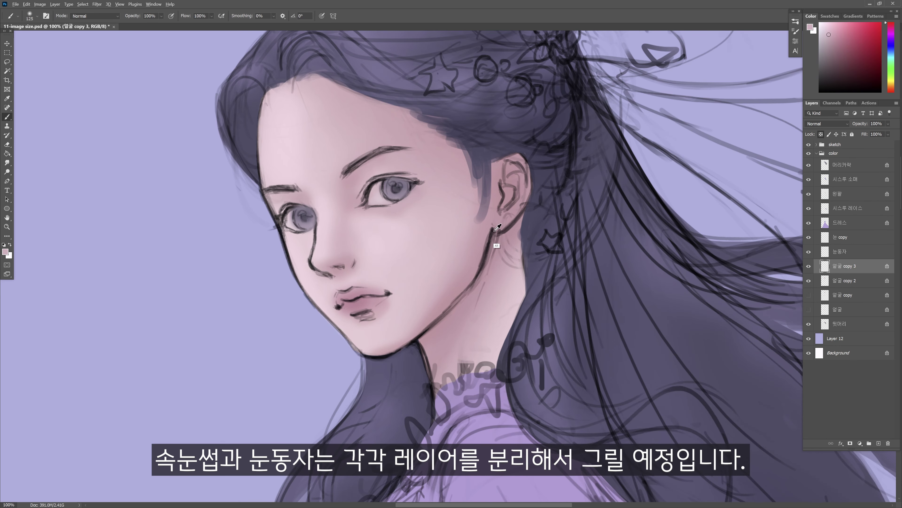
drag(529, 172, 413, 337)
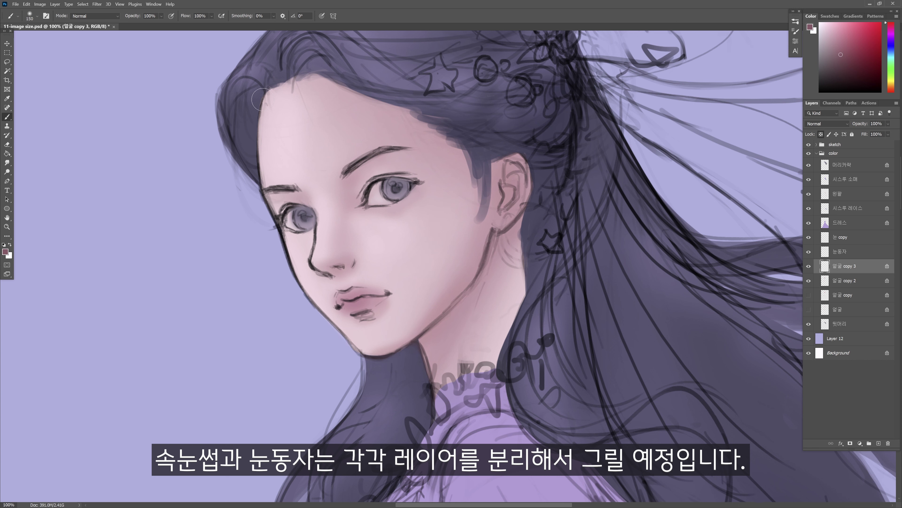
key(bracketleft)
key(bracketleft)
key(bracketleft)
key(bracketleft)
key(bracketleft)
drag(259, 117, 292, 296)
mouse_move(277, 220)
mouse_down()
mouse_move(298, 282)
mouse_move(399, 364)
mouse_up()
key(bracketright)
key(bracketright)
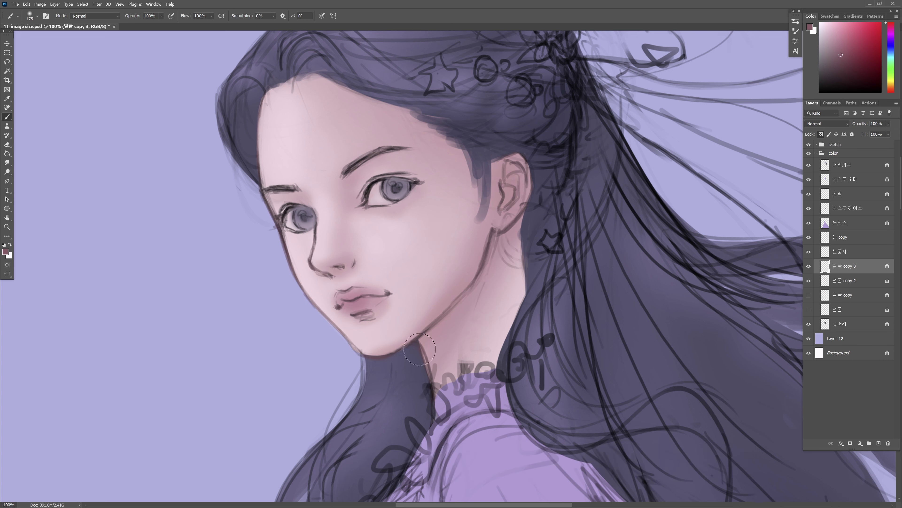
Deepen the face and neck sketch lines with a darker reddish brown
click(845, 80)
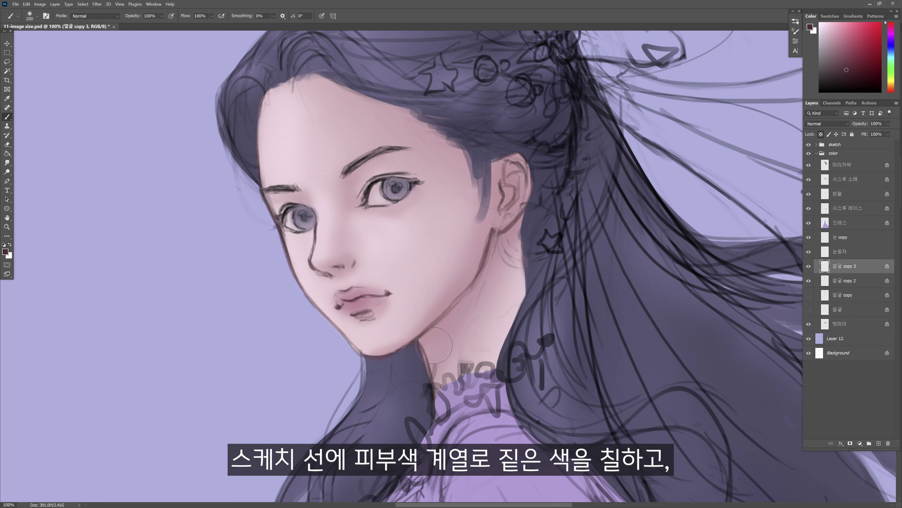
alt+click(349, 162)
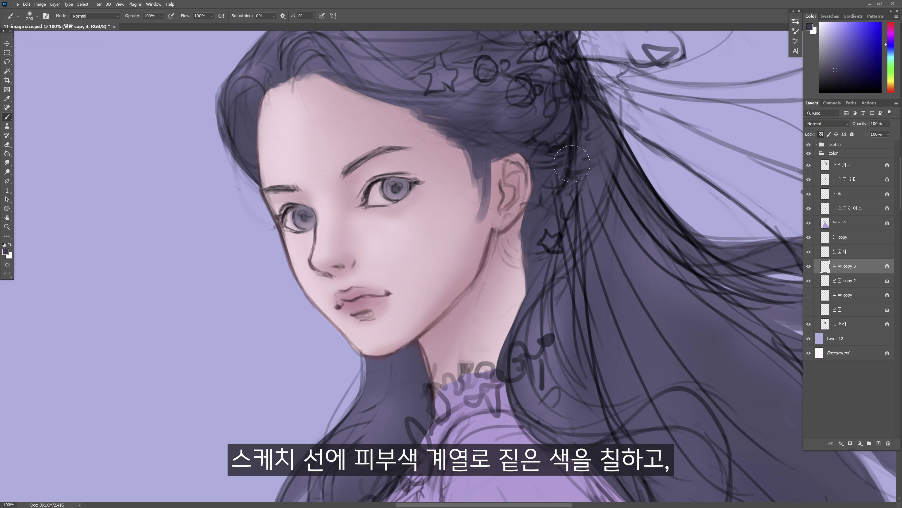
click(891, 91)
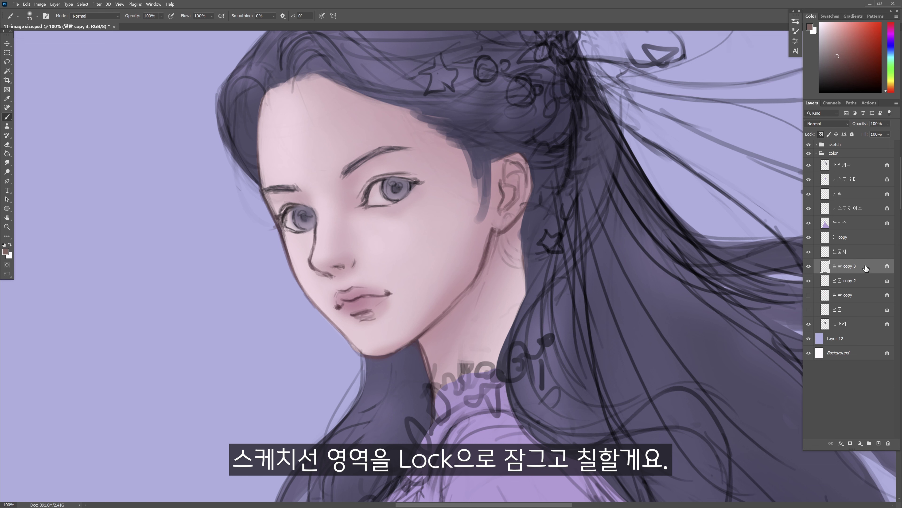
On a new layer above 얼굴 copy 3, paint thin pale pink highlights along the face contour, chin and neck edge
key(ctrl+shift+alt+n)
click(890, 23)
click(826, 22)
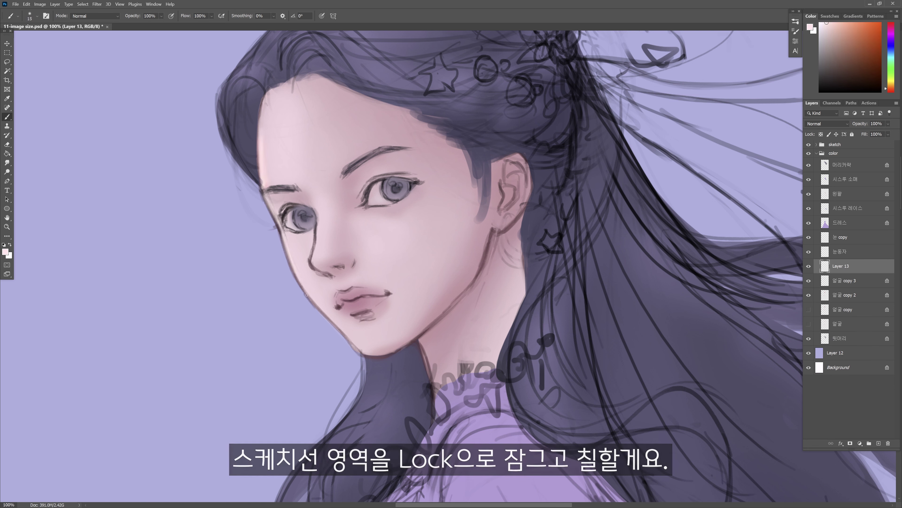
drag(284, 228, 289, 246)
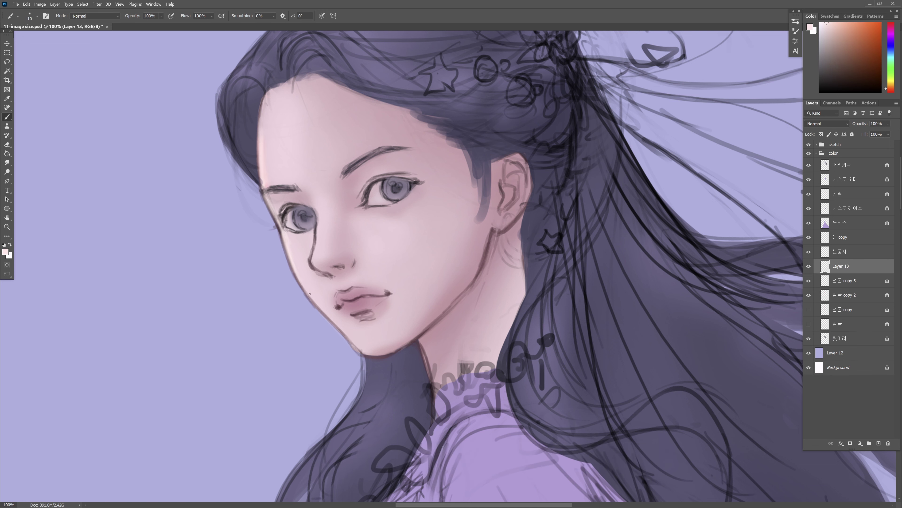
drag(318, 306, 366, 353)
drag(419, 345, 434, 405)
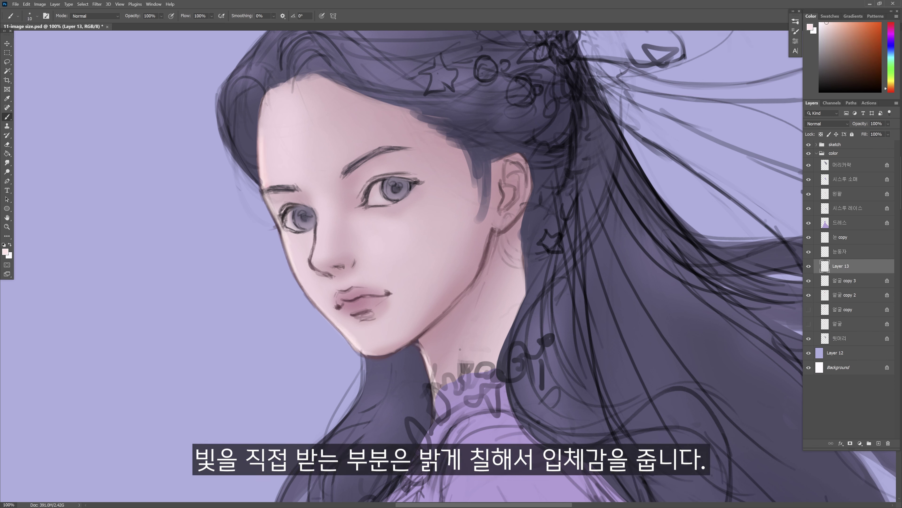
Add another new layer beneath the highlight layer and paint a thin pale highlight along the nose with a 10 px brush
key(ctrl+shift+alt+n)
key(ctrl+bracketleft)
key(bracketleft)
click(796, 22)
click(796, 22)
drag(318, 228, 375, 219)
drag(373, 231, 370, 254)
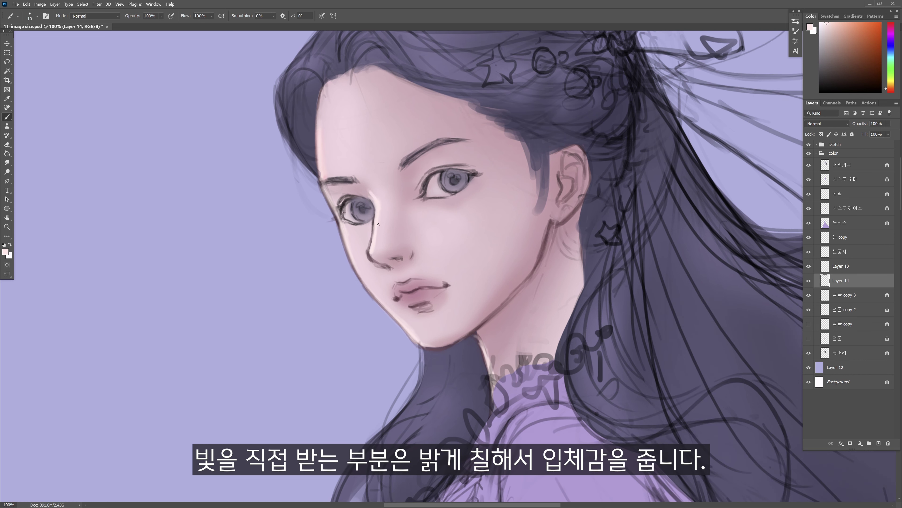
Enlarge the brush and brighten the forehead down to the space between the eyebrows in pale pink
key(bracketright)
key(bracketright)
key(bracketright)
key(bracketright)
key(bracketright)
key(bracketright)
key(bracketright)
mouse_move(331, 129)
mouse_down()
mouse_move(333, 161)
mouse_move(368, 183)
mouse_up()
On the 얼굴 copy 2 layer, brighten the cheek beneath the near eye in pale pink with a much larger brush
key(alt+bracketleft)
key(alt+bracketleft)
key(bracketright)
key(bracketright)
key(bracketleft)
key(bracketleft)
key(bracketleft)
key(bracketleft)
key(bracketleft)
key(bracketright)
key(bracketright)
key(bracketright)
key(bracketright)
key(bracketright)
key(bracketright)
key(bracketright)
key(bracketright)
drag(433, 208, 416, 205)
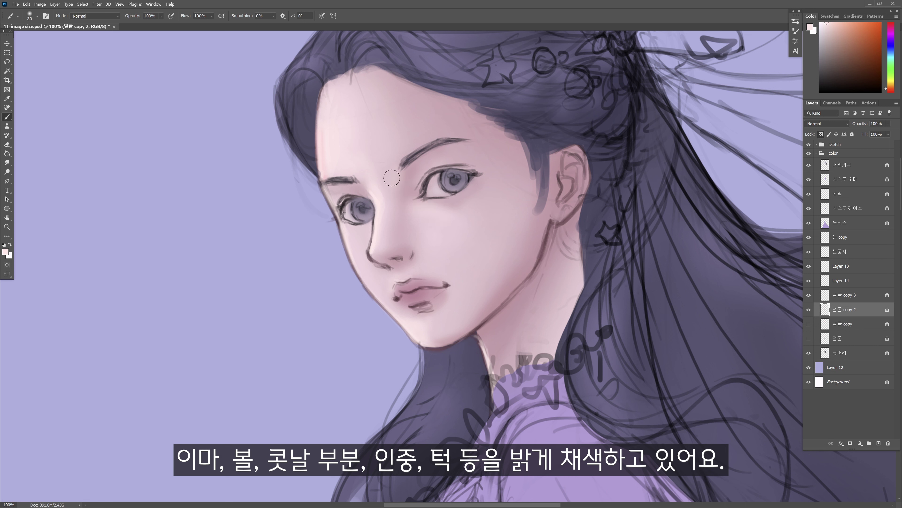
Brighten the lower forehead, the near upper eyelid and the nose bridge, sampling a pale pink from the skin
drag(393, 177, 384, 132)
drag(439, 155, 462, 152)
alt+click(416, 198)
drag(413, 181, 408, 208)
Lighten the neck, the middle of the forehead and the chin in pale pink with a 125 px brush
key(bracketright)
drag(533, 350, 556, 283)
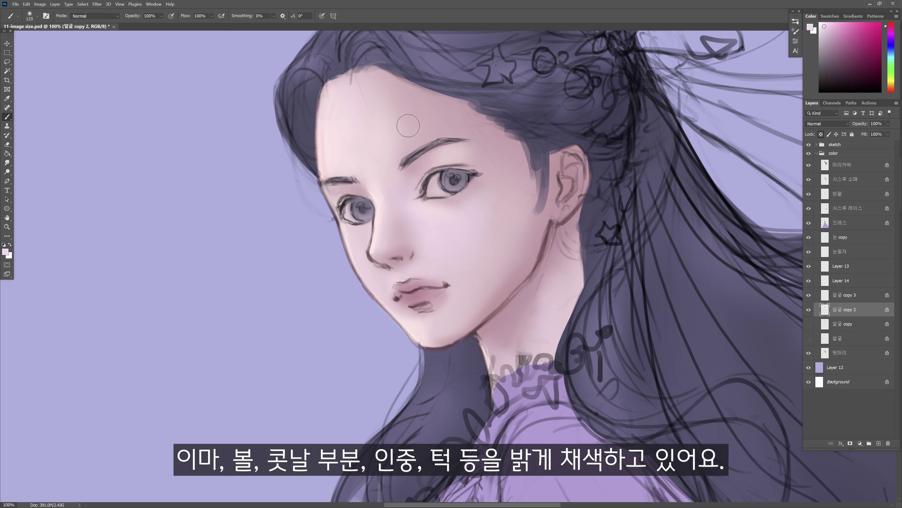
drag(409, 125, 409, 89)
drag(441, 335, 457, 325)
Move Layer 14 above 얼굴 스케치 and, on a new layer clipped to 얼굴 copy 2, shade under the lower lip in dusty rose
click(879, 443)
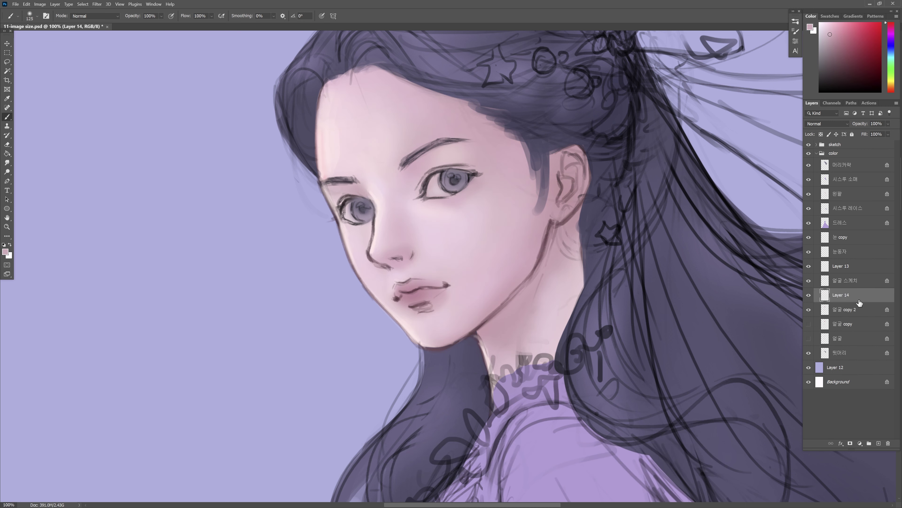
drag(859, 303, 856, 276)
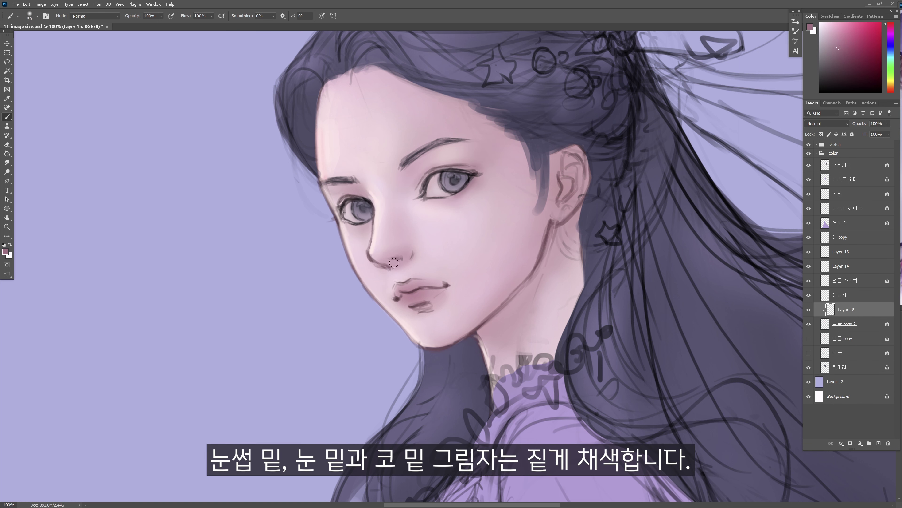
drag(440, 301, 425, 309)
Softly shade the far side of the lower face and the chin edge in sampled dusty pink with a 125 px brush
key(bracketright)
key(bracketright)
key(bracketright)
key(bracketright)
key(bracketright)
alt+click(343, 269)
mouse_move(371, 290)
mouse_down()
mouse_move(397, 326)
mouse_move(407, 318)
mouse_up()
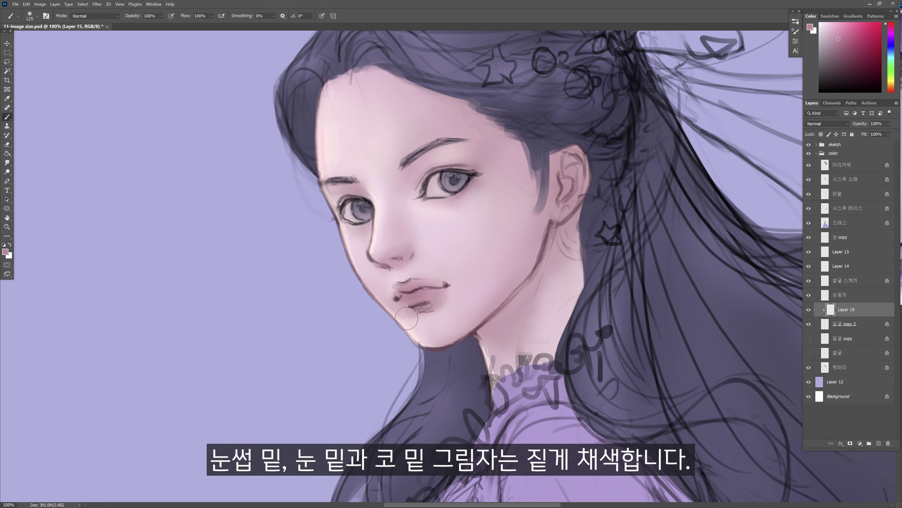
drag(449, 340, 425, 345)
Shade the neck, cheek side, near upper eyelid and forehead hairline in dusty pink with a 175 px brush
key(bracketright)
key(bracketright)
key(bracketright)
drag(568, 270, 522, 179)
drag(457, 149, 425, 154)
drag(438, 99, 469, 114)
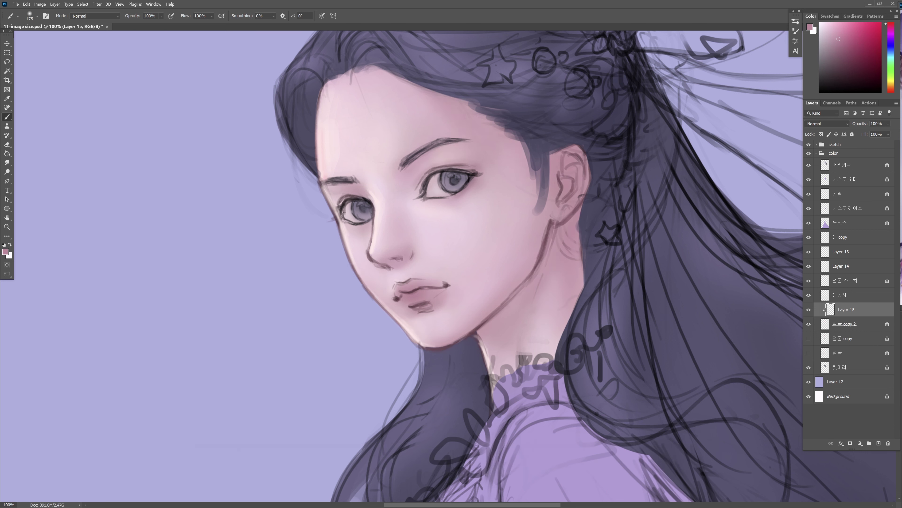
On the 얼굴 스케치 layer, recolor the far eye's lower outline with the reddish brown sampled from the ear line
key(v)
ctrl+click(566, 219)
key(b)
alt+click(566, 221)
key(bracketleft)
key(bracketleft)
key(bracketleft)
drag(350, 222, 372, 222)
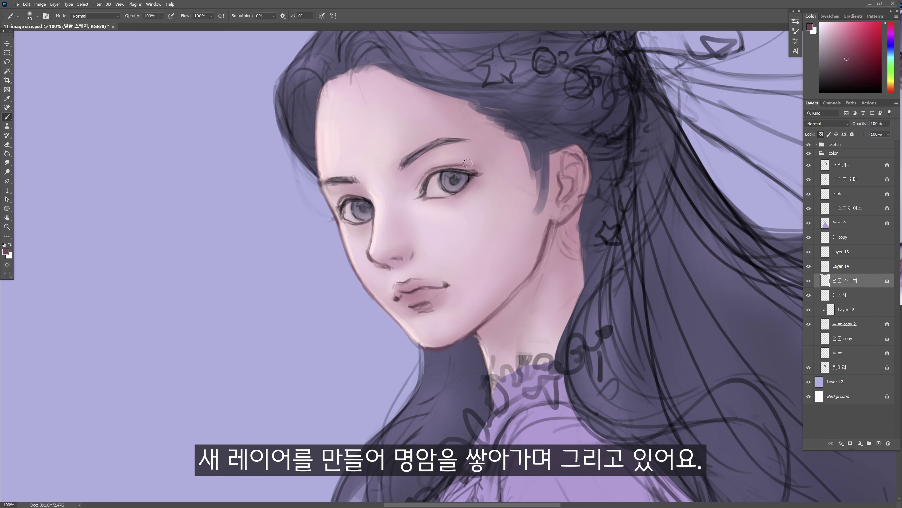
On clipped Layer 15, tint the lips magenta pink, reducing the brush and sampling a darker lip tone for the upper lip
ctrl+click(431, 287)
alt+click(431, 287)
key(bracketright)
key(bracketright)
key(bracketright)
key(bracketright)
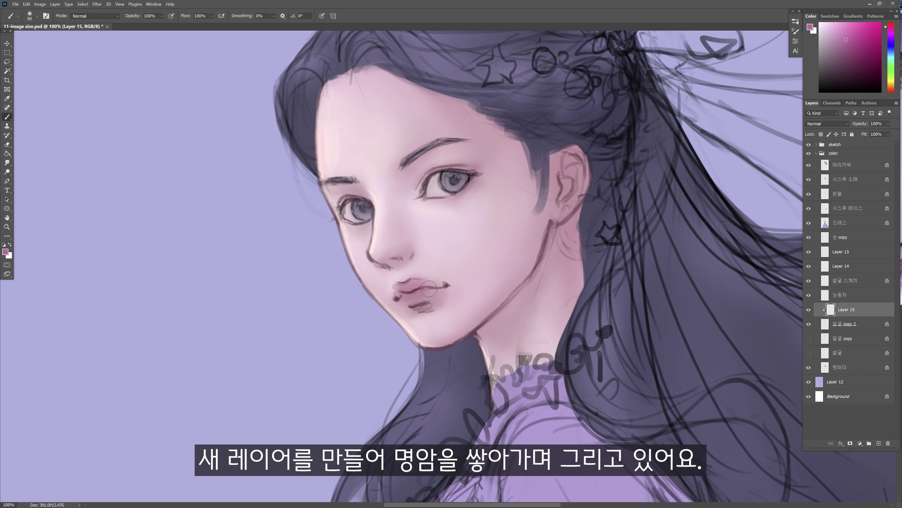
key(bracketleft)
key(bracketleft)
key(bracketleft)
alt+click(418, 292)
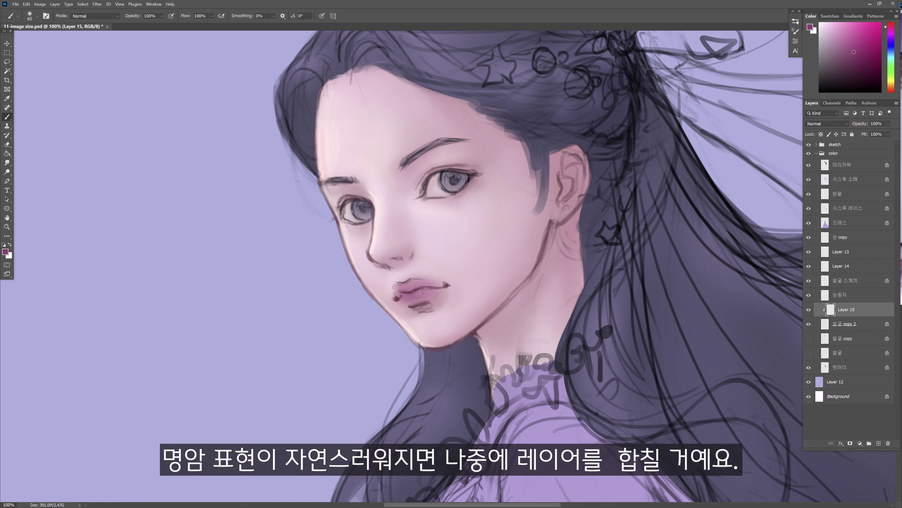
Try coloring the lips with a deep rose and a lighter pink, and undo the strokes
click(854, 45)
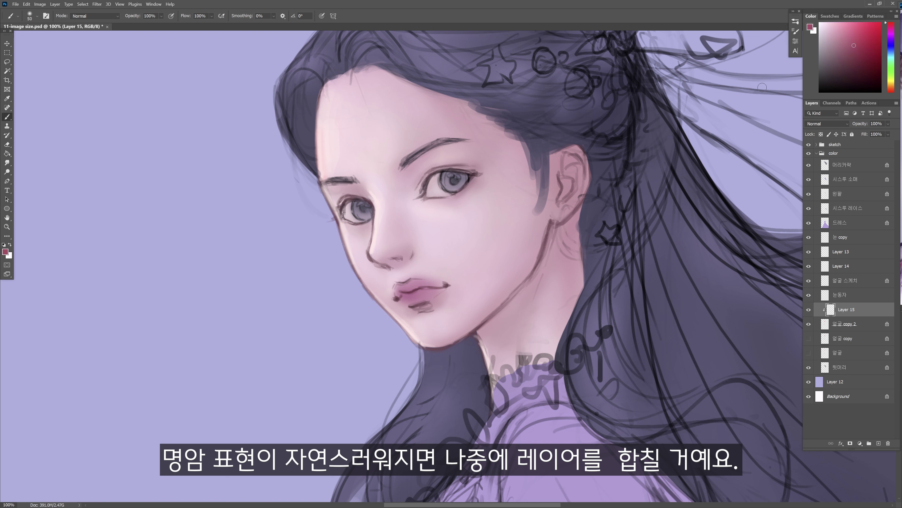
drag(407, 285, 438, 284)
click(848, 33)
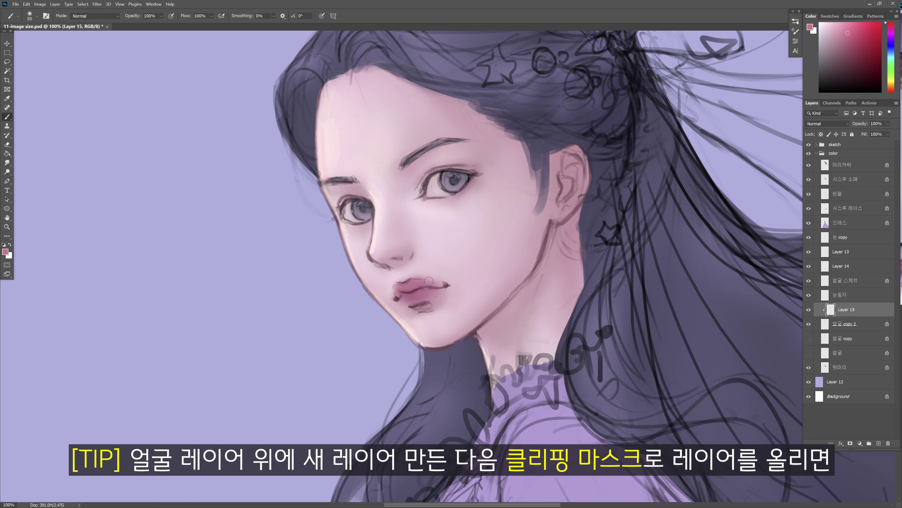
key(bracketleft)
key(bracketleft)
key(bracketleft)
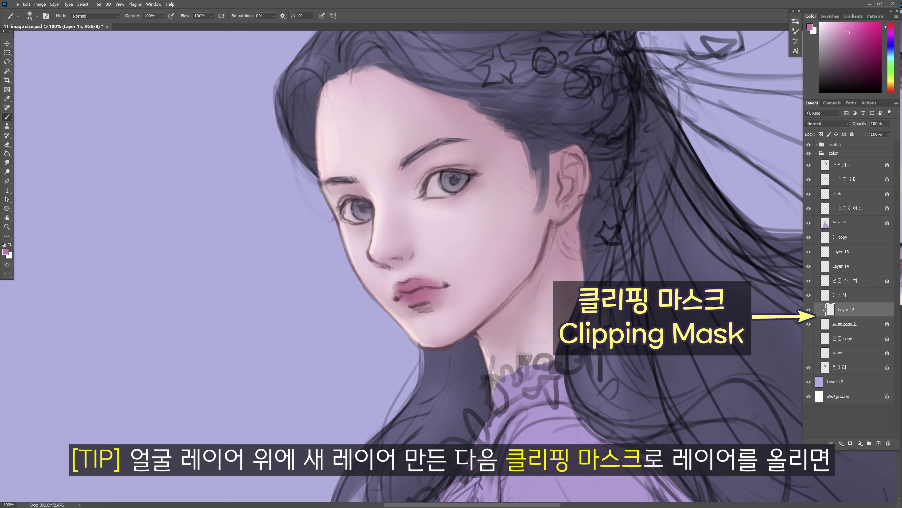
key(ctrl+z)
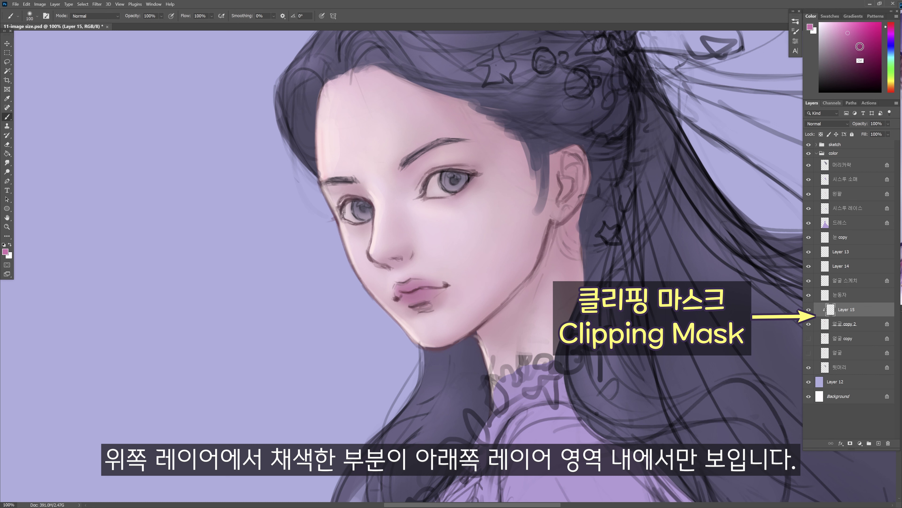
Deepen the upper lip with a darker mauve and warm both lips with a rose red
click(848, 47)
drag(420, 284, 402, 288)
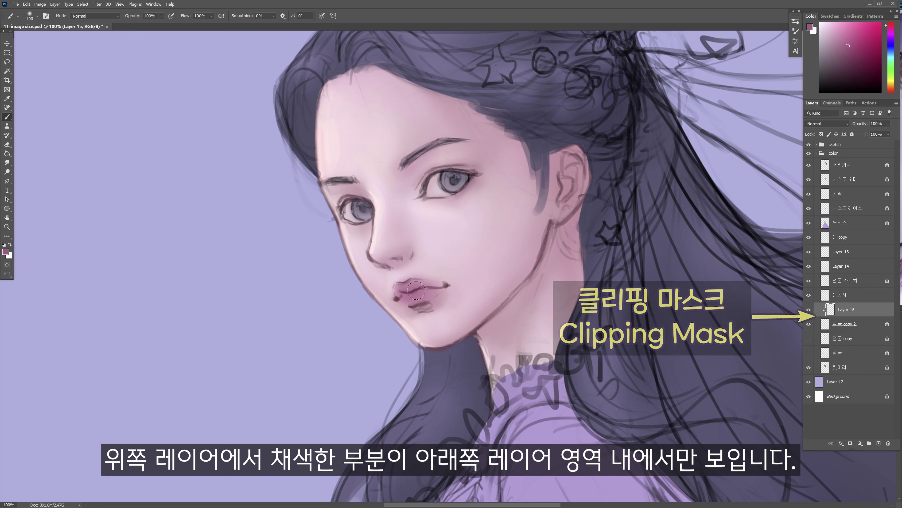
click(849, 37)
click(891, 23)
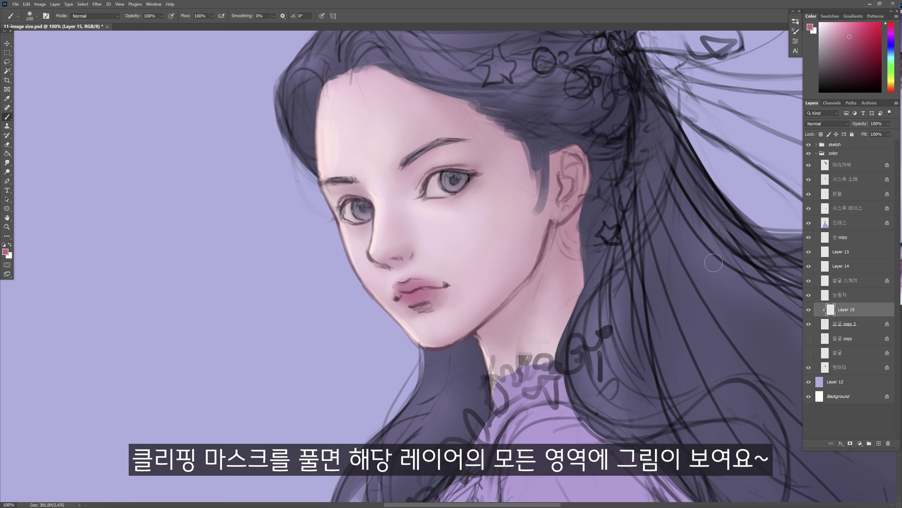
Paint the white of the far eye in a greyish lavender with a 25 px brush
click(835, 38)
click(892, 50)
click(830, 36)
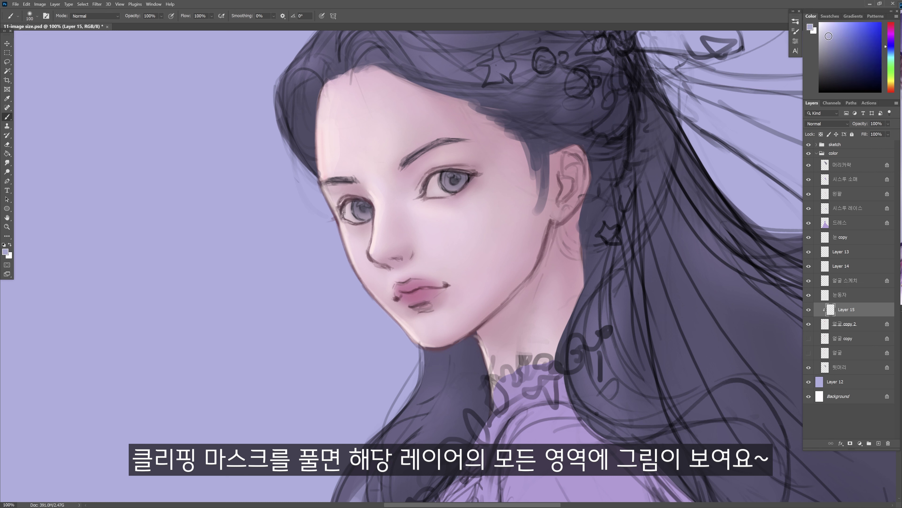
alt+click(515, 140)
key(bracketleft)
key(bracketleft)
key(bracketleft)
key(bracketleft)
key(bracketleft)
key(bracketleft)
drag(346, 203, 345, 214)
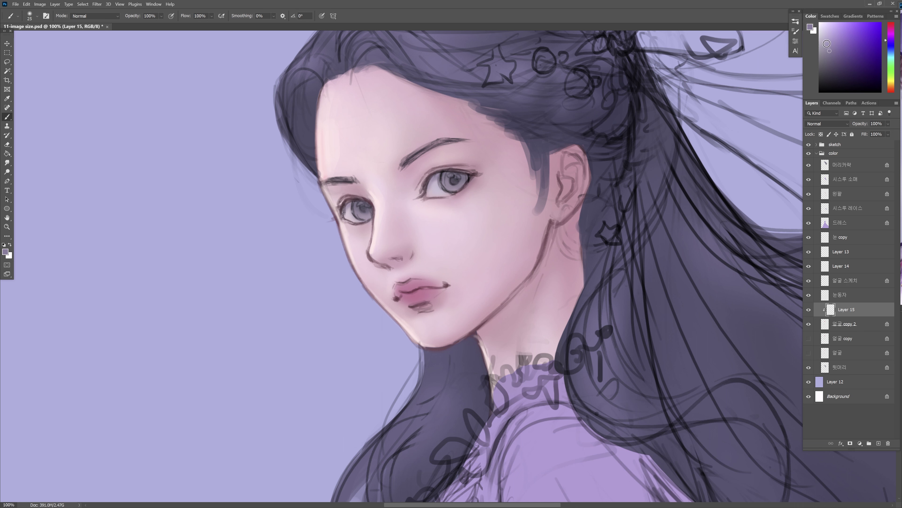
Brighten the whites of the eyes with a lighter lavender and a slightly larger brush
click(827, 35)
key(bracketright)
key(bracketright)
key(bracketright)
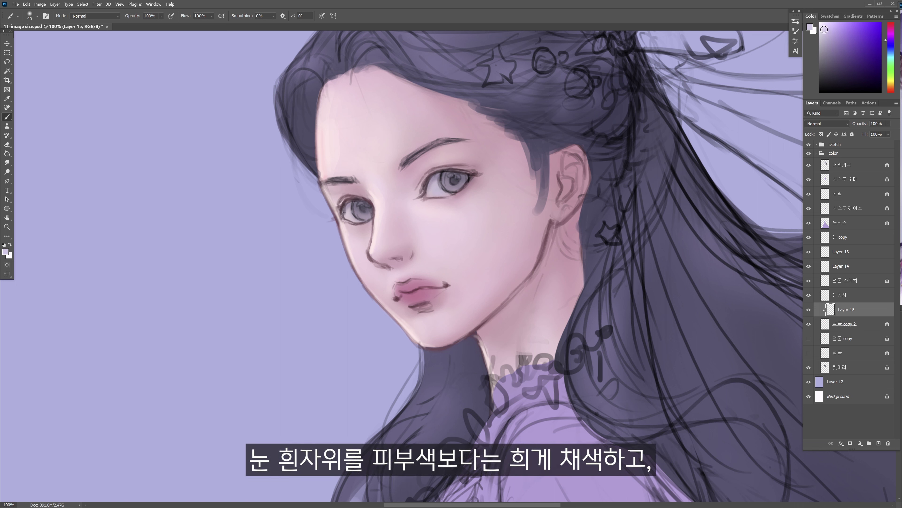
alt+click(443, 185)
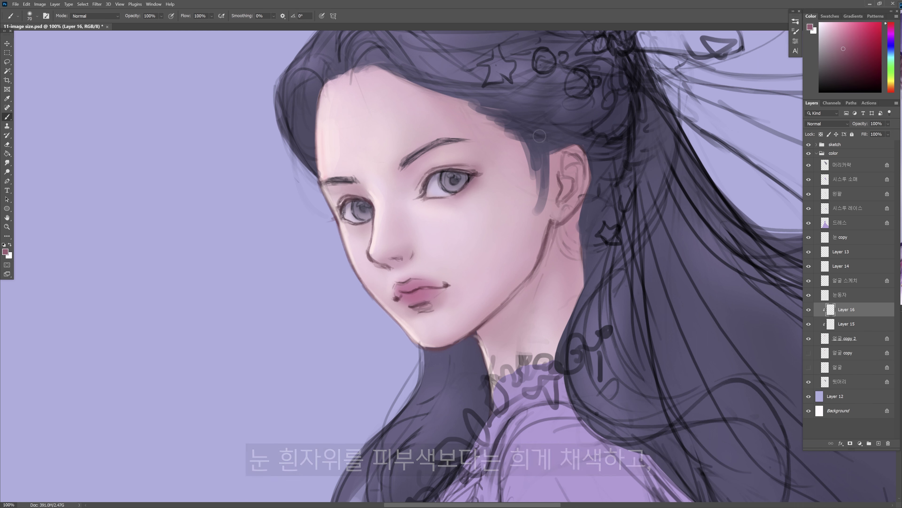
On clipped Layer 16, shade between the near eyebrow and eyelid, under the nose and below the lower lip in dusty rose
drag(401, 169, 421, 158)
drag(377, 259, 410, 259)
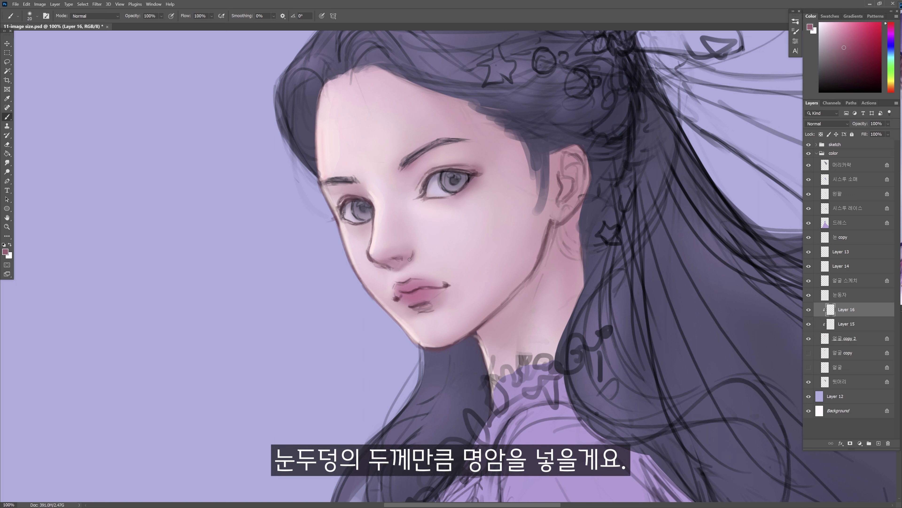
drag(413, 312, 444, 303)
Shade the jaw side, neck and forehead hairline in sampled pink with a greatly enlarged brush
alt+click(445, 299)
key(bracketright)
key(bracketright)
key(bracketright)
key(bracketright)
key(bracketright)
key(bracketright)
key(bracketright)
key(bracketright)
key(bracketright)
key(bracketright)
drag(564, 220, 497, 319)
drag(569, 241, 533, 349)
drag(498, 124, 462, 103)
drag(377, 71, 331, 87)
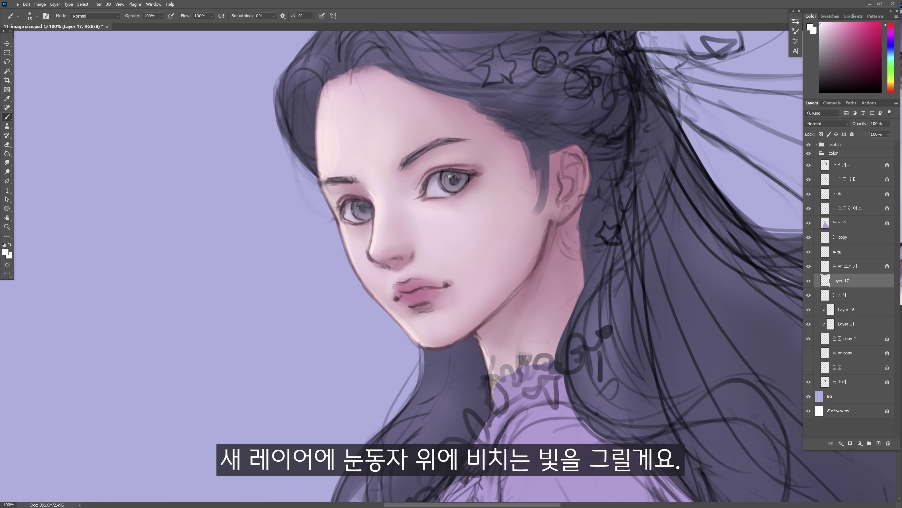
Move Layer 17 above the 눈 copy layer and paint small near-white light reflections on both pupils with a finer brush
key(ctrl+bracketright)
key(ctrl+bracketright)
key(ctrl+bracketright)
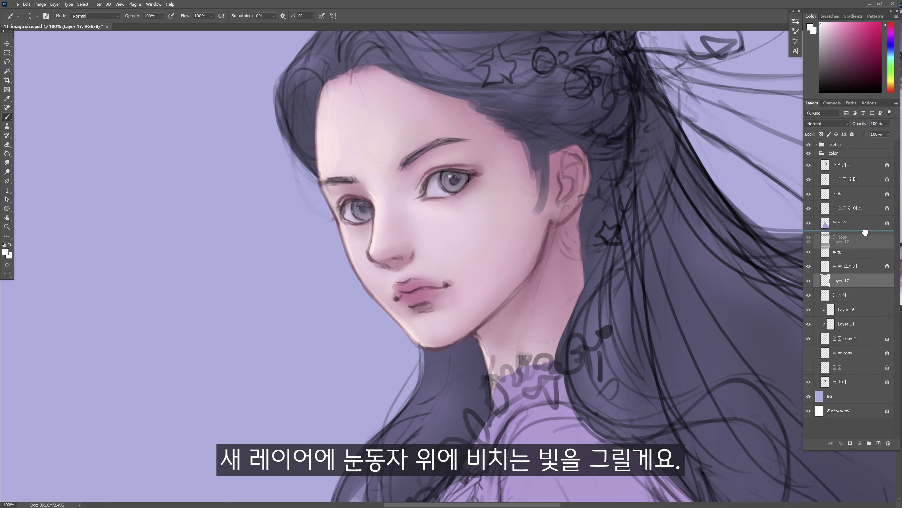
key(bracketleft)
key(bracketleft)
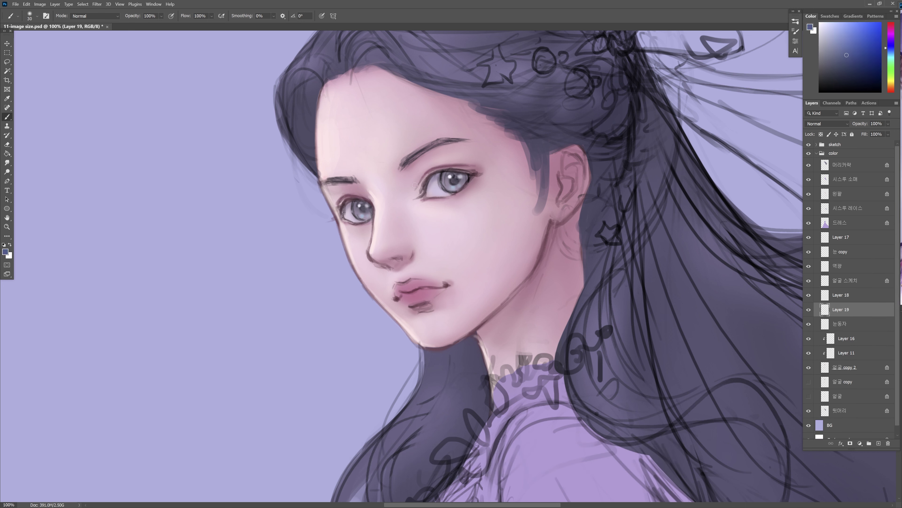
On Layer 19, tint both irises blue and darken their upper parts beneath the eyelids with a sampled dark navy
key(bracketleft)
key(bracketleft)
alt+click(462, 177)
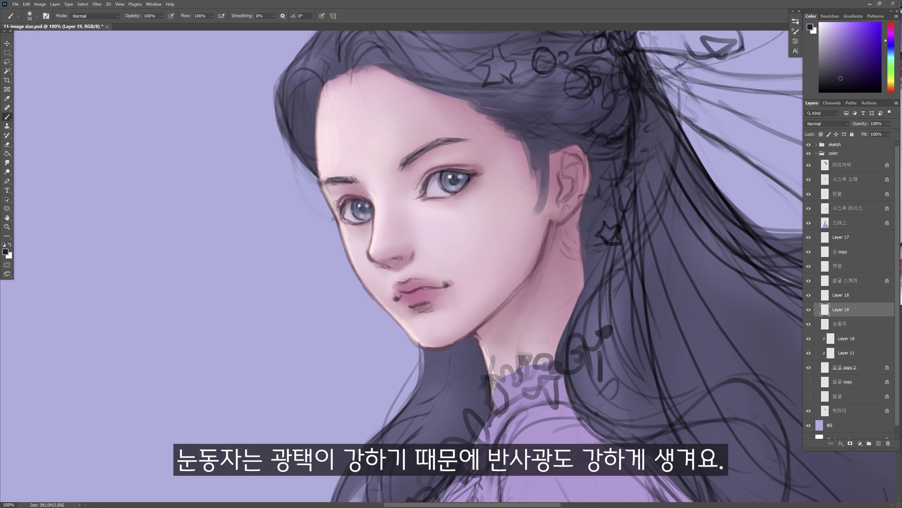
key(bracketright)
key(bracketright)
key(bracketright)
key(bracketright)
drag(444, 177, 471, 177)
drag(355, 206, 370, 206)
key(bracketleft)
key(bracketleft)
key(bracketleft)
key(bracketleft)
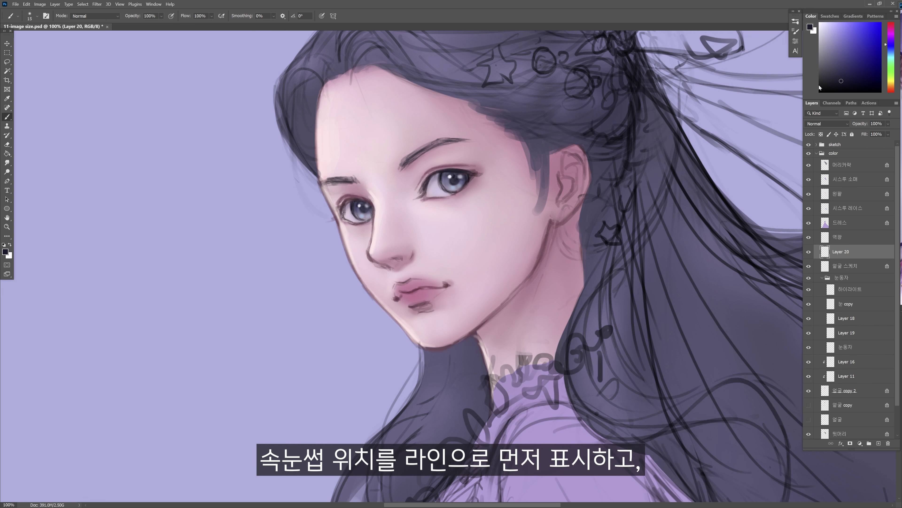
Shift the brush color to a dark violet, reduce the brush to 10 px and place Layer 20 above the 역광 layer
click(891, 41)
key(bracketleft)
drag(849, 249, 849, 231)
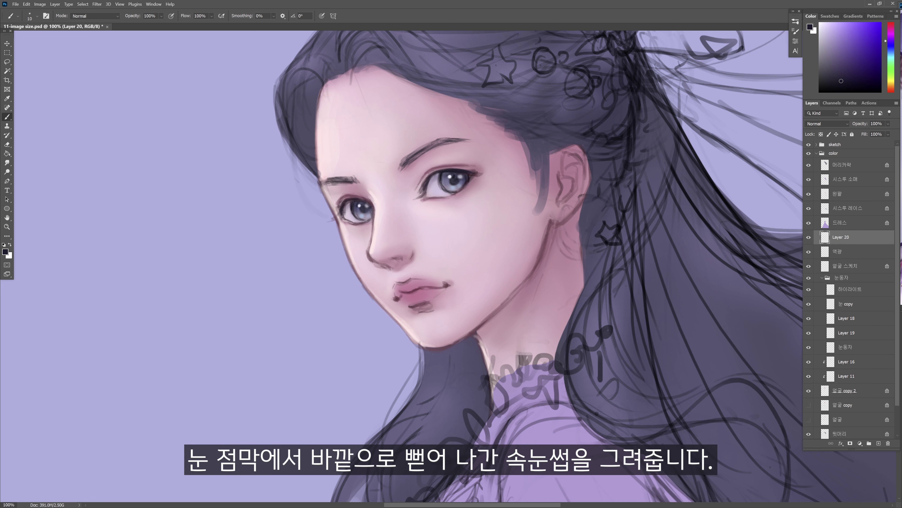
Draw fine dark eyelashes outward from the far eye's lid, and add the near eye's upper lashes on a new layer
key(ctrl+plus)
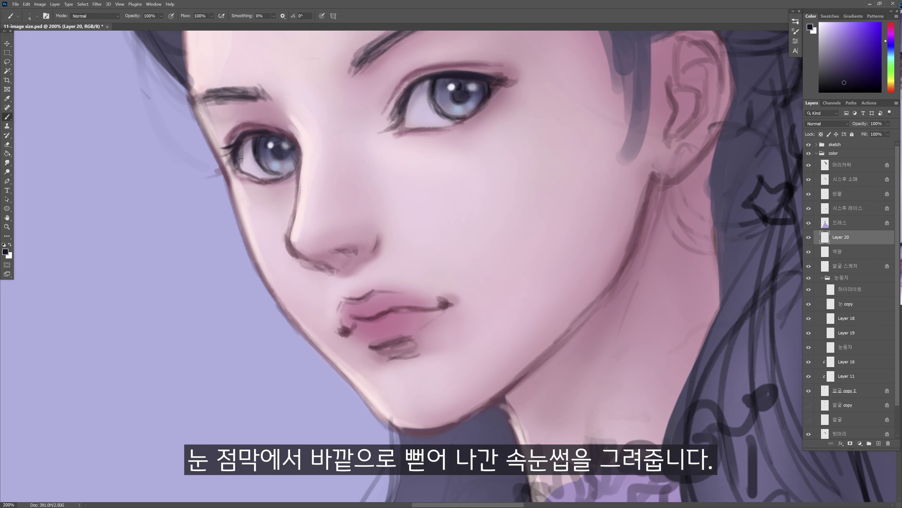
mouse_move(233, 157)
mouse_down()
mouse_move(242, 128)
mouse_move(216, 150)
mouse_up()
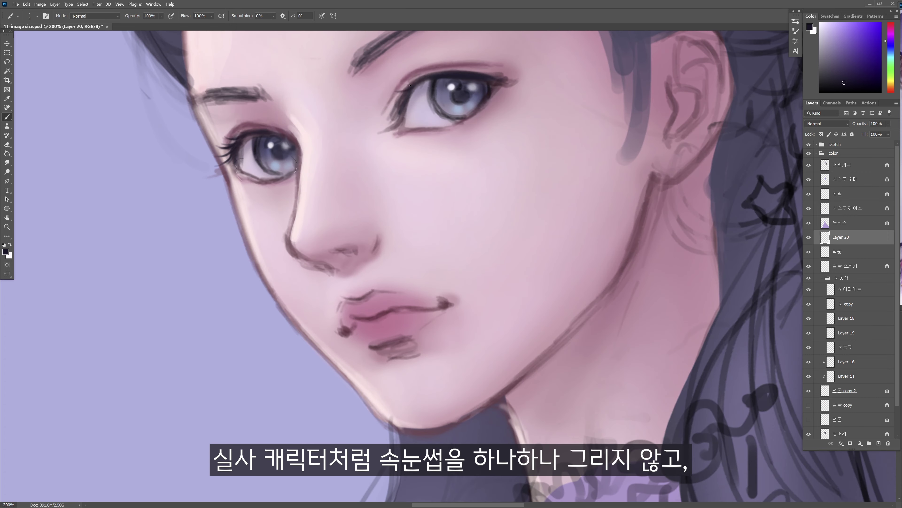
click(879, 444)
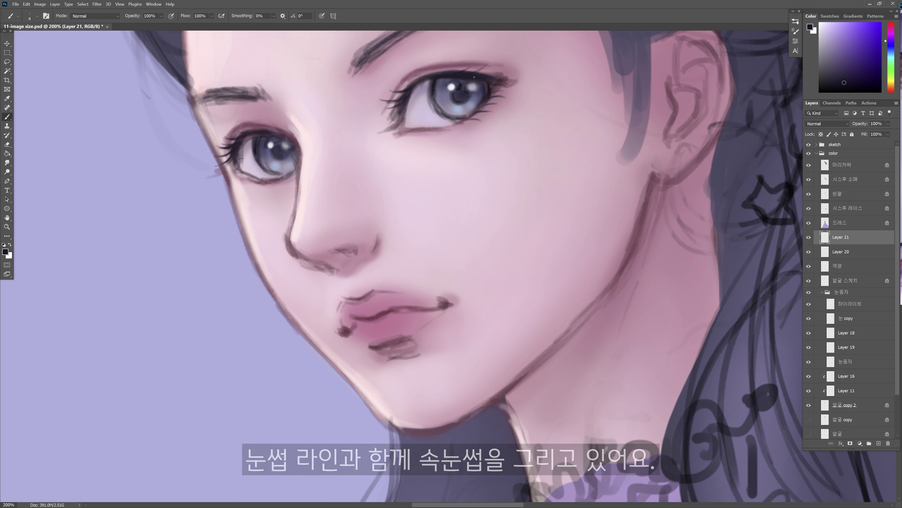
mouse_move(486, 63)
mouse_down()
mouse_move(476, 74)
mouse_move(503, 67)
mouse_up()
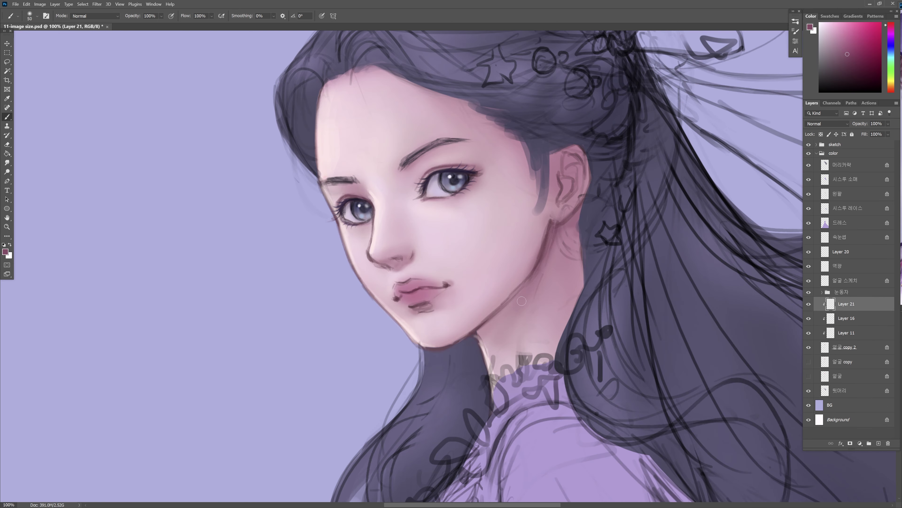
On clipped Layer 21, deepen the shadow on the neck under the jaw and shade the ear and jawline in plum pink
drag(539, 271, 498, 323)
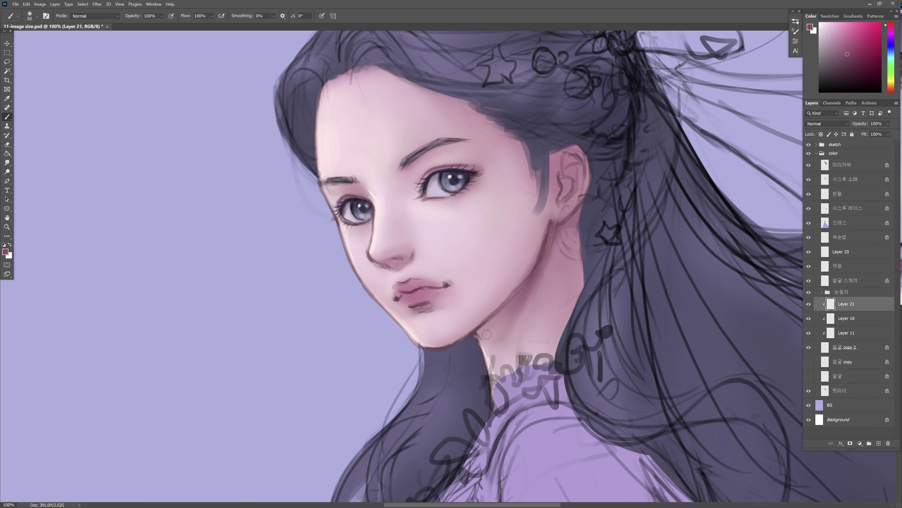
key(bracketleft)
key(bracketleft)
key(bracketleft)
drag(537, 281, 549, 253)
mouse_move(573, 176)
mouse_down()
mouse_move(564, 330)
mouse_move(496, 296)
mouse_move(438, 338)
mouse_up()
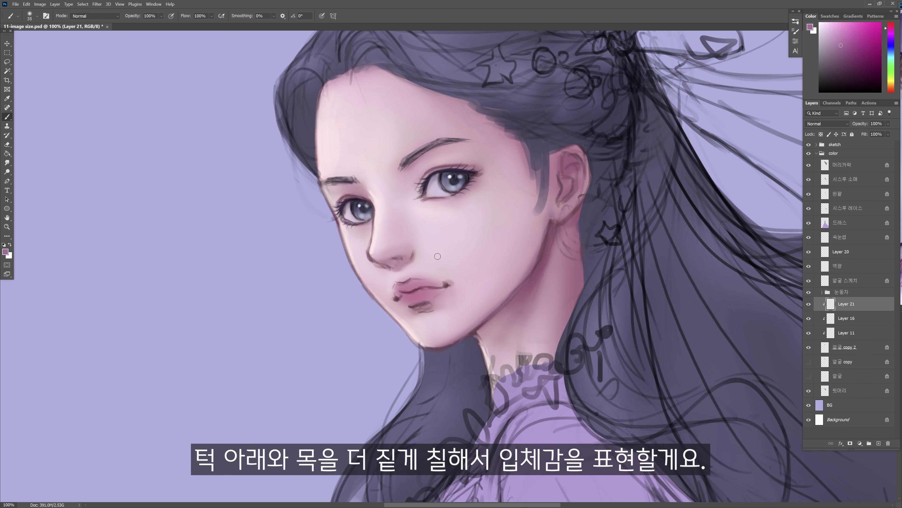
Unlock the 얼굴 스케치 layer, and on Layer 16 darken the shadows under the nose and beneath the near eye
click(846, 280)
click(887, 280)
key(e)
click(847, 318)
key(b)
drag(392, 264, 404, 262)
drag(435, 201, 454, 202)
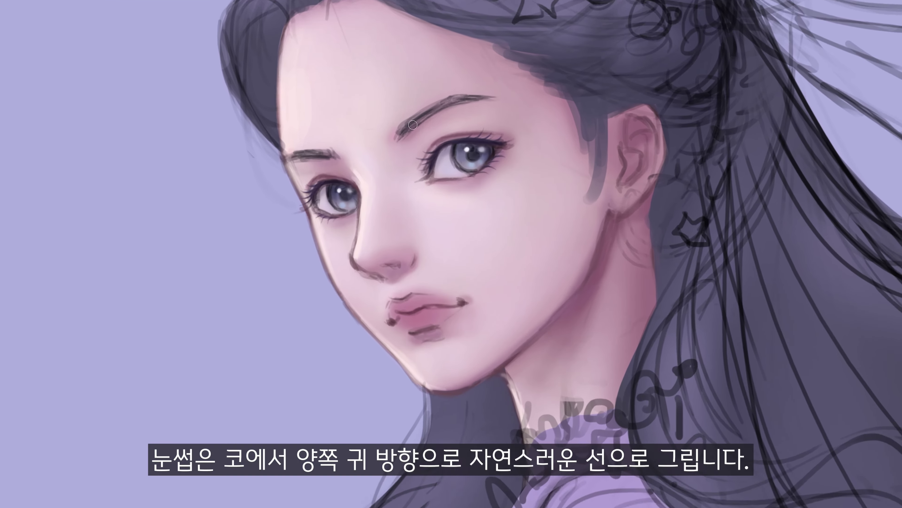
Refine the near eye's upper lid and draw both eyebrows with smooth dark strokes running from the nose toward the ears
drag(426, 151, 468, 142)
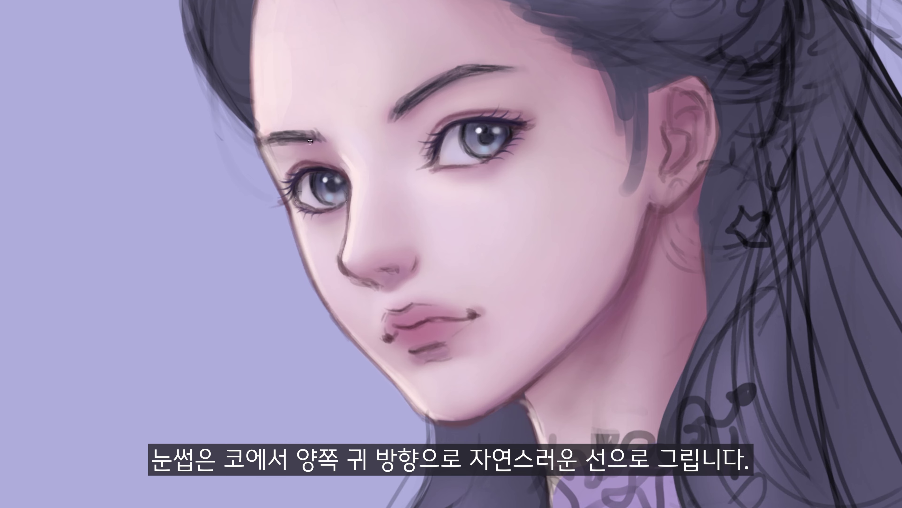
drag(277, 135, 330, 130)
drag(394, 105, 489, 72)
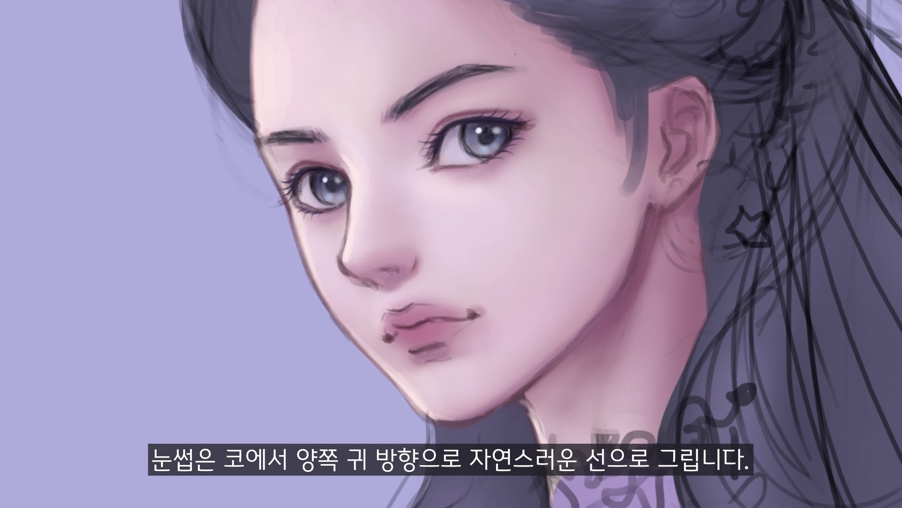
Fill out the near eyebrow with smooth dark strokes, using a colour sampled from the hair
drag(415, 94, 474, 67)
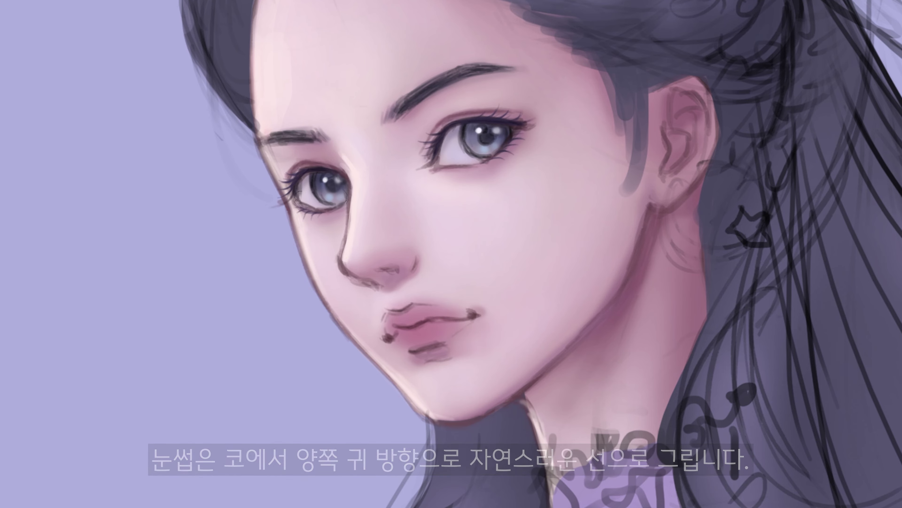
drag(470, 71, 497, 67)
alt+click(628, 18)
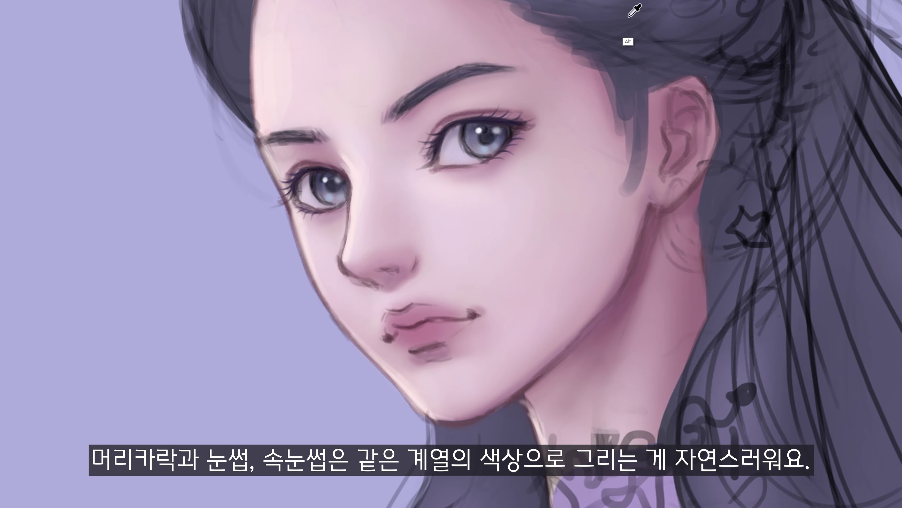
drag(406, 116, 435, 94)
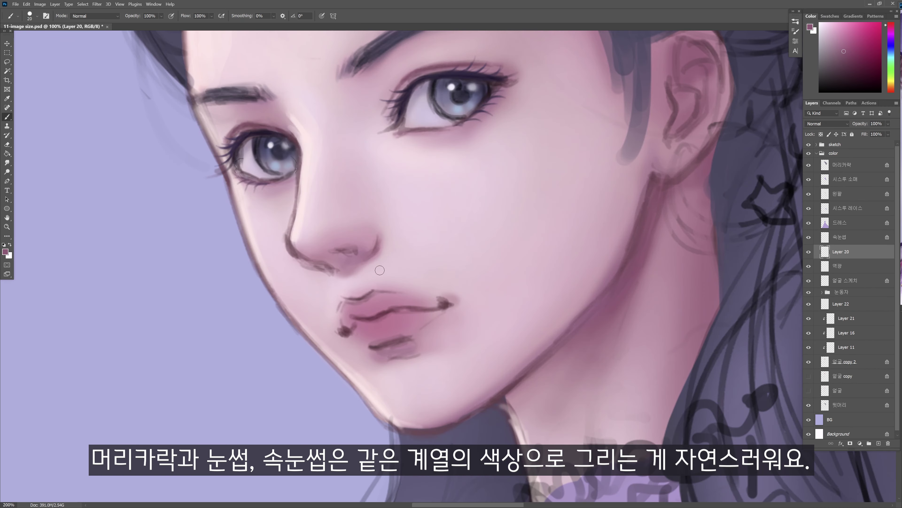
On a new layer above Layer 20, paint sampled skin tones over the nose sketch to thin the outline along the bridge and tip
key(ctrl+shift+alt+n)
alt+click(359, 235)
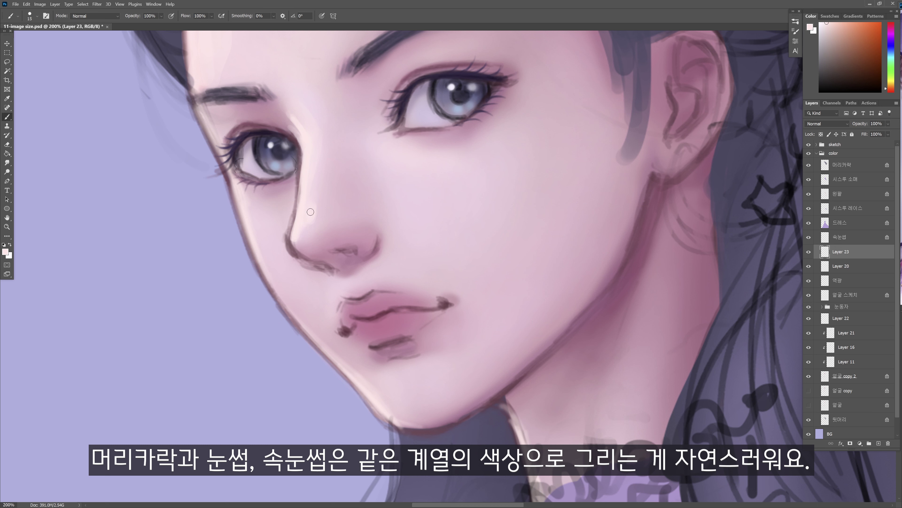
alt+click(308, 228)
key(bracketleft)
key(bracketleft)
key(bracketleft)
mouse_move(299, 210)
mouse_down()
mouse_move(300, 254)
mouse_move(323, 262)
mouse_move(297, 259)
mouse_up()
alt+click(279, 231)
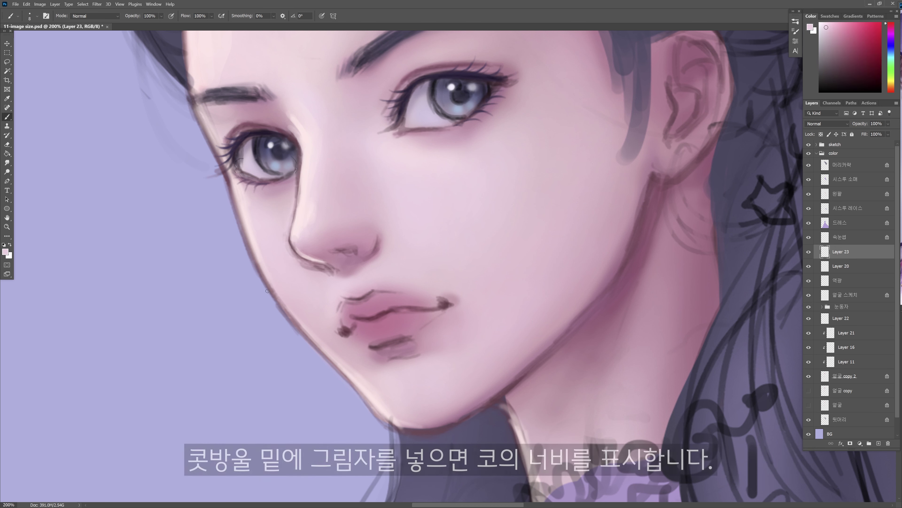
Shade beneath the nose tip in plum pink and brighten the hollow between nose and eye with a light skin tone
click(837, 39)
click(845, 48)
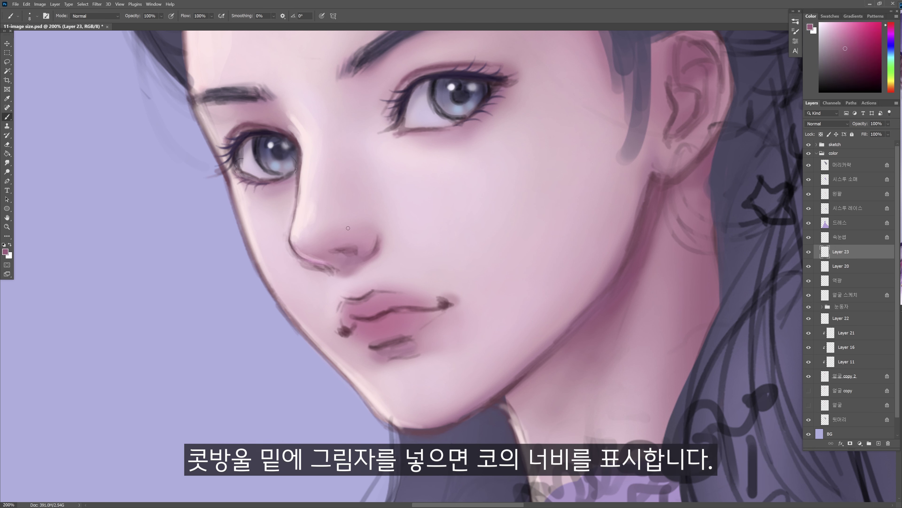
alt+click(312, 211)
key(bracketright)
key(bracketright)
key(bracketright)
key(bracketright)
key(bracketright)
key(bracketright)
key(bracketright)
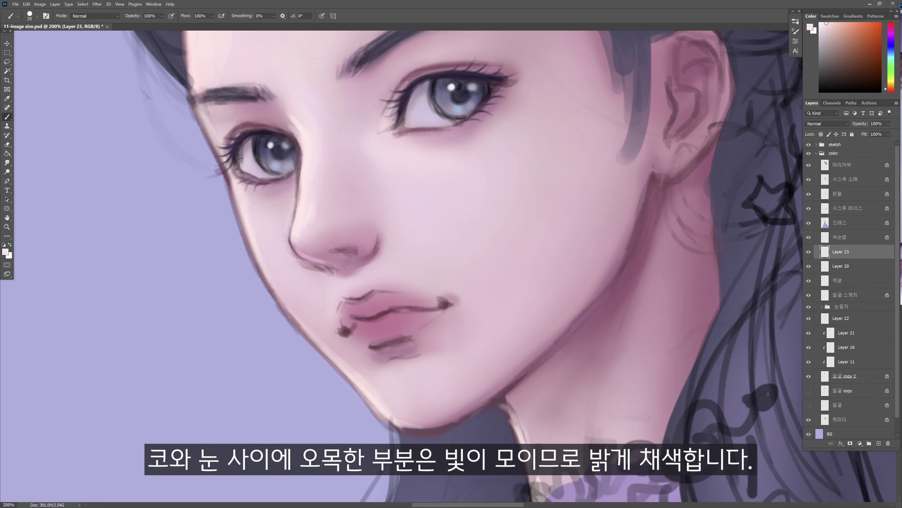
key(e)
key(b)
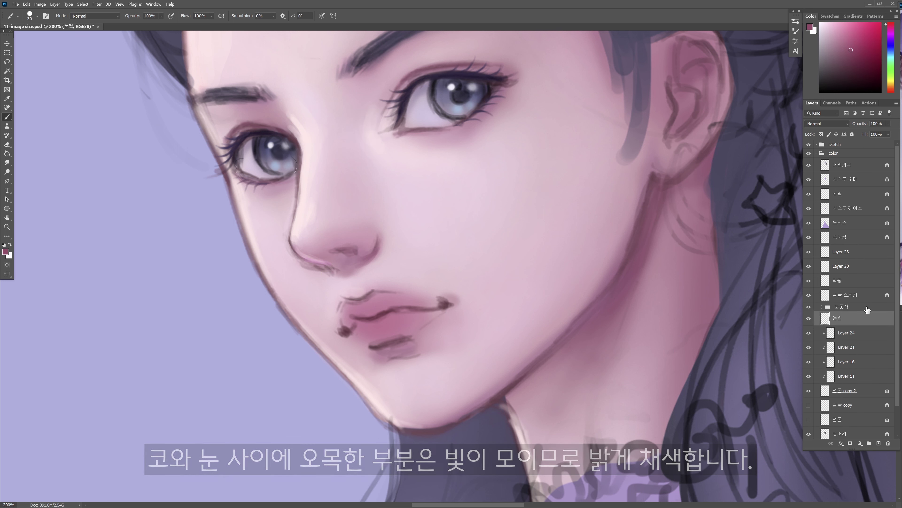
On clipped Layer 24, model the curves of the upper lip with sampled lip tones and a brighter pink
alt+click(354, 316)
key(bracketleft)
key(bracketleft)
key(bracketleft)
mouse_move(352, 315)
mouse_down()
mouse_move(416, 306)
mouse_move(353, 305)
mouse_up()
click(848, 45)
key(bracketright)
key(bracketright)
key(bracketright)
alt+click(355, 307)
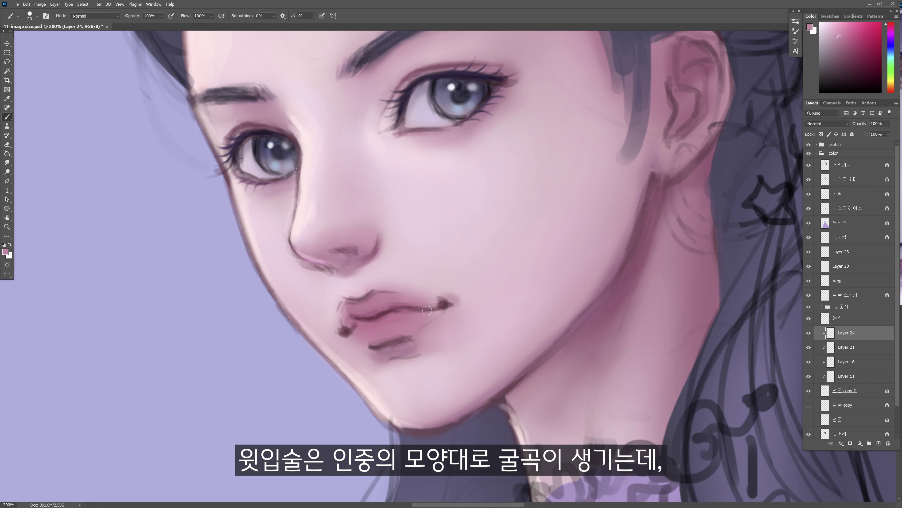
click(891, 27)
click(845, 35)
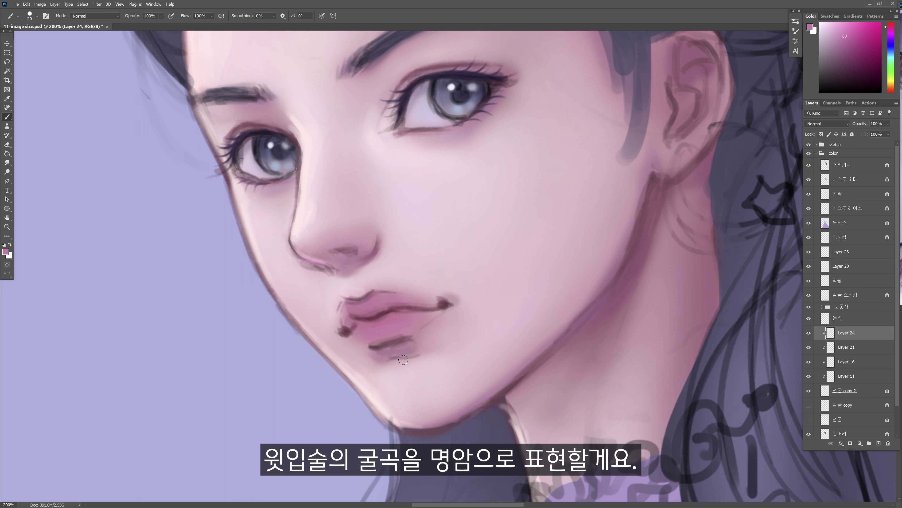
Add a new layer above Layer 23 and paint near-white glossy highlights on the lower and upper lips
click(873, 256)
click(879, 443)
click(822, 22)
drag(365, 333, 371, 332)
drag(378, 330, 383, 328)
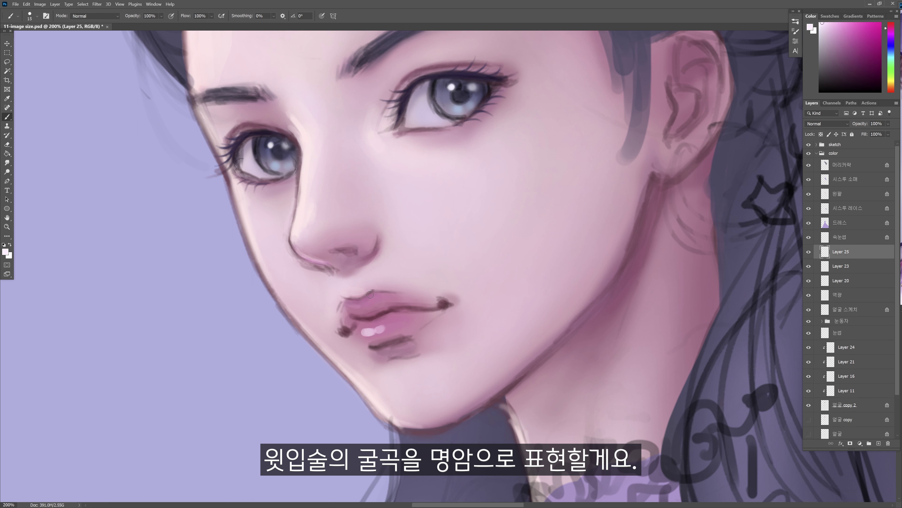
drag(351, 303, 362, 306)
key(bracketleft)
key(bracketleft)
key(bracketleft)
key(bracketleft)
click(359, 333)
Blend sampled pinks over the upper lip and cover the dark sketch marks at both mouth corners
alt+click(391, 326)
key(bracketright)
key(bracketright)
key(bracketright)
drag(373, 298, 363, 311)
alt+click(368, 321)
key(bracketleft)
drag(345, 307, 344, 321)
click(346, 330)
drag(409, 299, 444, 304)
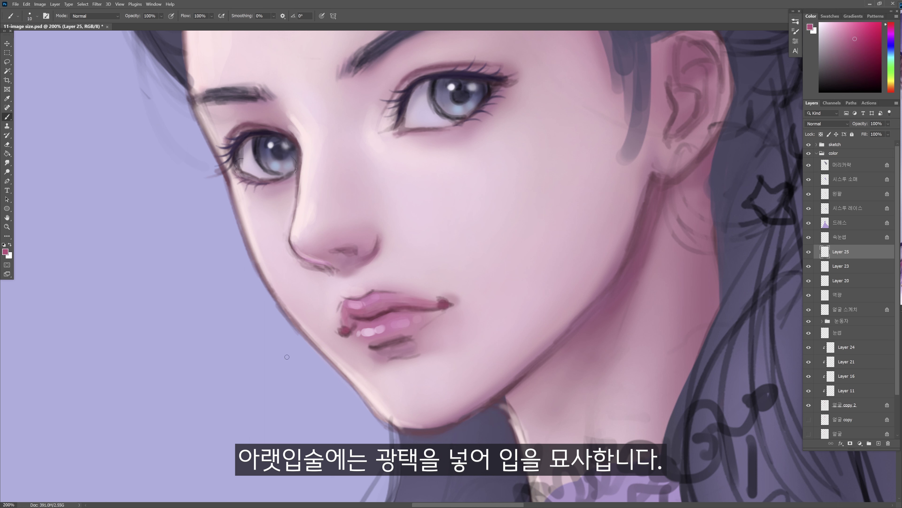
Deepen the lower lip's edge and the upper lip's underside with a richer dark pink toward the near mouth corner
drag(394, 339, 411, 333)
drag(348, 304, 393, 308)
alt+click(372, 313)
drag(416, 305, 445, 303)
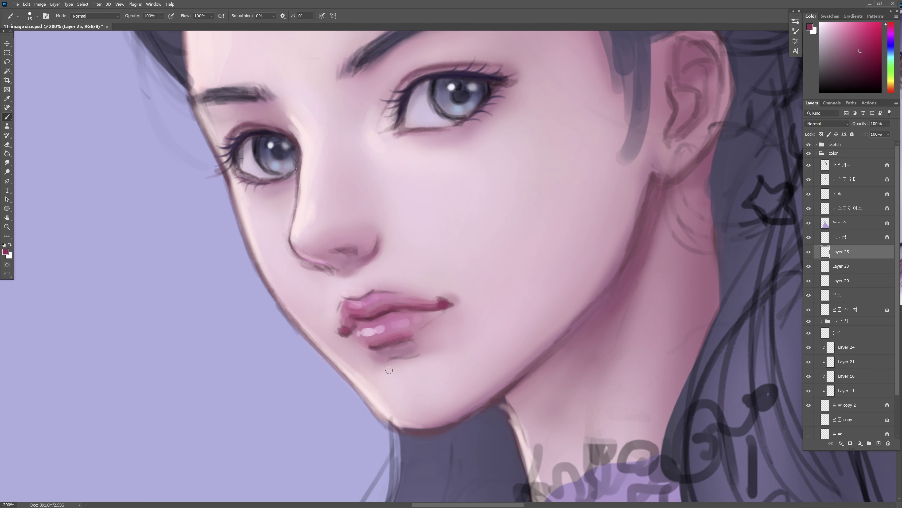
Draw a thin dark wine-red line between the lips, beneath the upper lip
alt+click(356, 316)
key(bracketleft)
key(bracketleft)
key(bracketleft)
key(bracketleft)
key(bracketleft)
drag(351, 324, 387, 314)
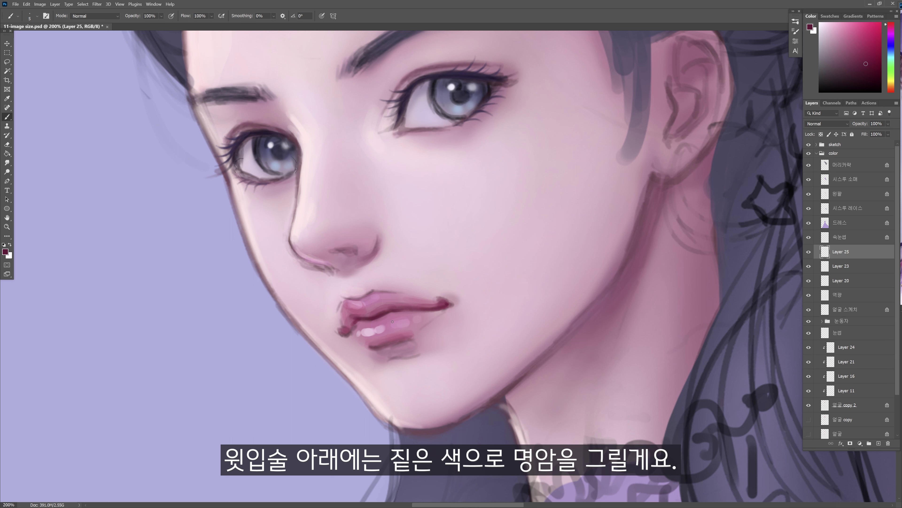
Paint a soft pink shadow below the lower lip, covering the sketch marks there
alt+click(395, 350)
key(bracketright)
key(bracketright)
key(bracketright)
key(bracketright)
key(bracketright)
key(bracketright)
key(bracketright)
key(bracketright)
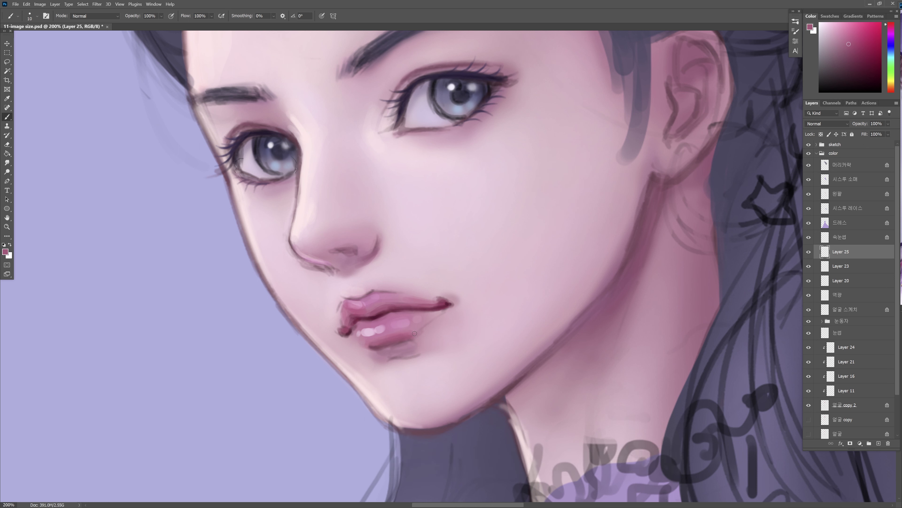
drag(382, 351, 421, 351)
alt+click(401, 350)
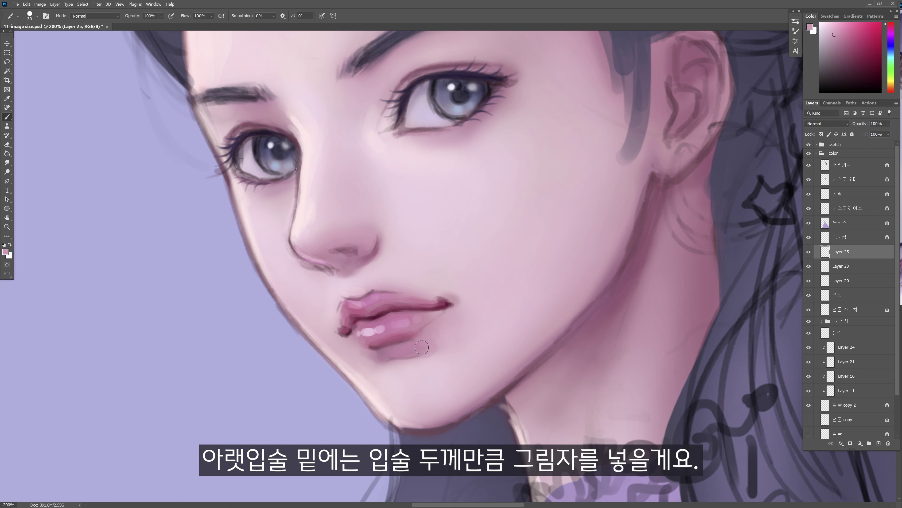
key(bracketleft)
key(bracketleft)
key(bracketleft)
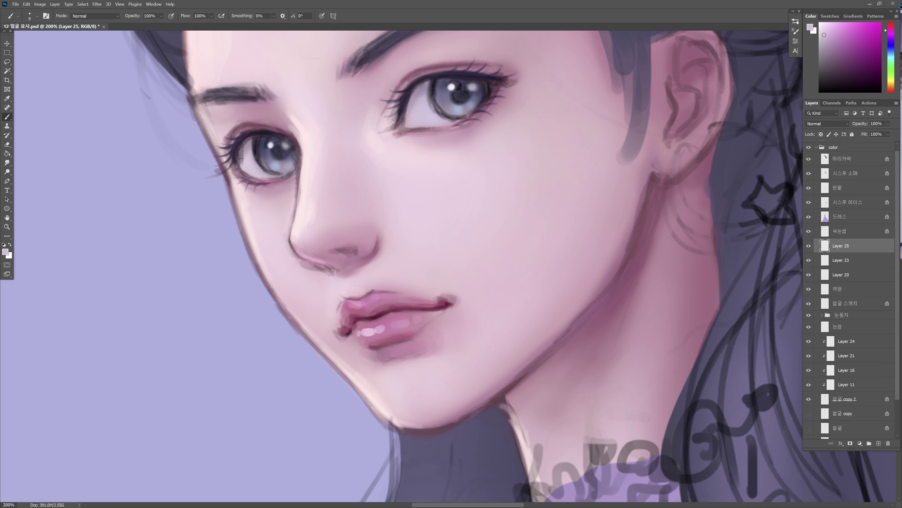
Refine the far eye's inner lid with sampled tones and paint pink inner corners and lower lid rims on the eyes
alt+click(298, 139)
mouse_move(283, 128)
mouse_down()
mouse_move(301, 148)
mouse_move(302, 135)
mouse_up()
alt+click(313, 125)
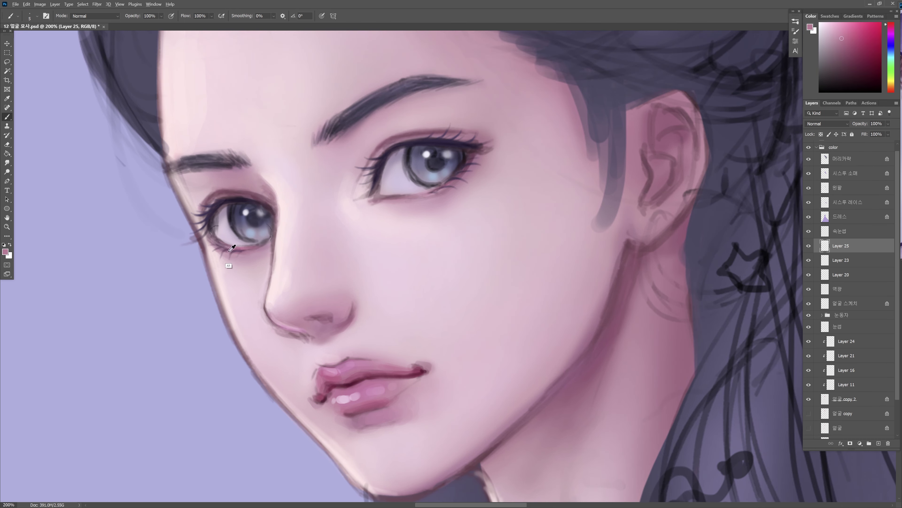
alt+click(229, 261)
alt+click(376, 189)
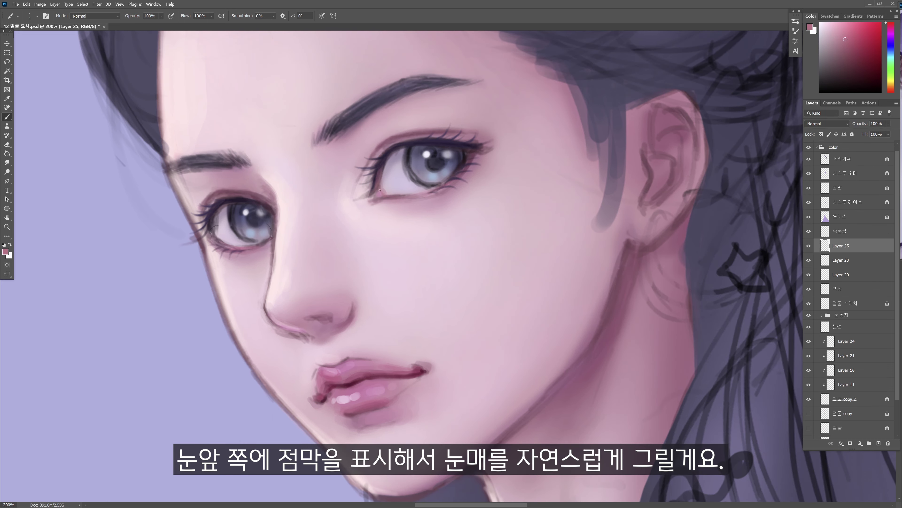
drag(390, 153, 379, 182)
drag(383, 197, 426, 195)
On the 속눈썹 layer, extend the near eye's outer lash line in a sampled dark tone, and reselect Layer 25
alt+click(441, 143)
click(840, 231)
drag(477, 145, 494, 138)
click(840, 245)
Soften the near eye's outer corner and shade its double eyelid fold with sampled skin tones
alt+click(492, 154)
key(bracketright)
key(bracketright)
key(bracketright)
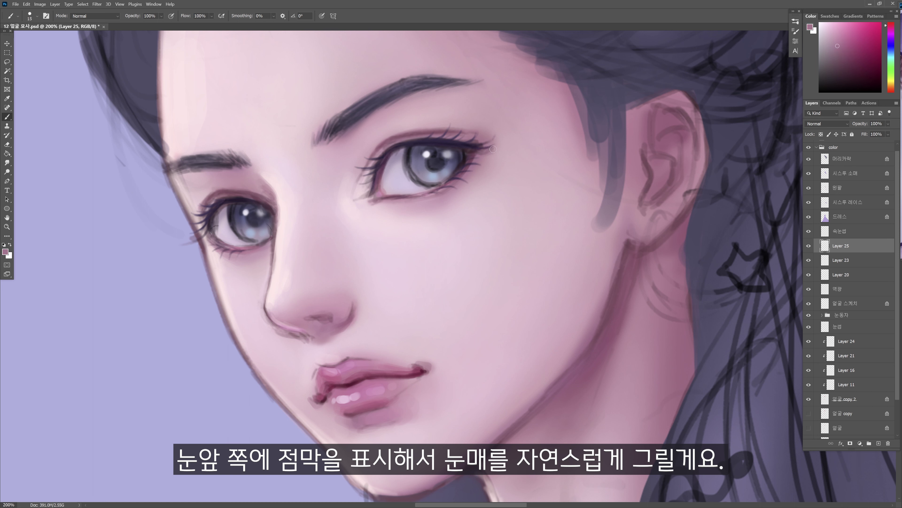
alt+click(464, 124)
key(bracketleft)
drag(381, 149, 439, 134)
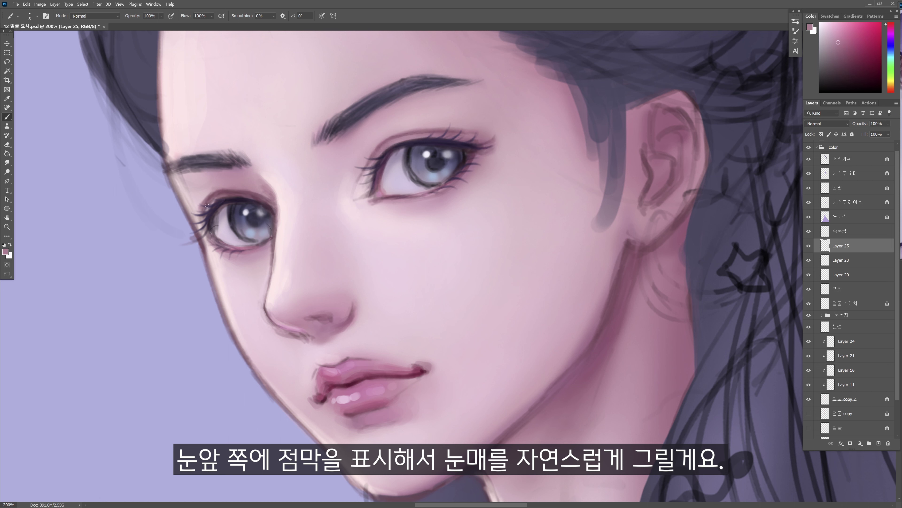
Darken the far eye's double eyelid crease with a sampled lid tone, working down to a finer brush
alt+click(267, 203)
mouse_move(207, 202)
mouse_down()
mouse_move(260, 194)
mouse_move(277, 216)
mouse_up()
key(bracketleft)
key(bracketleft)
key(bracketleft)
key(bracketleft)
key(bracketleft)
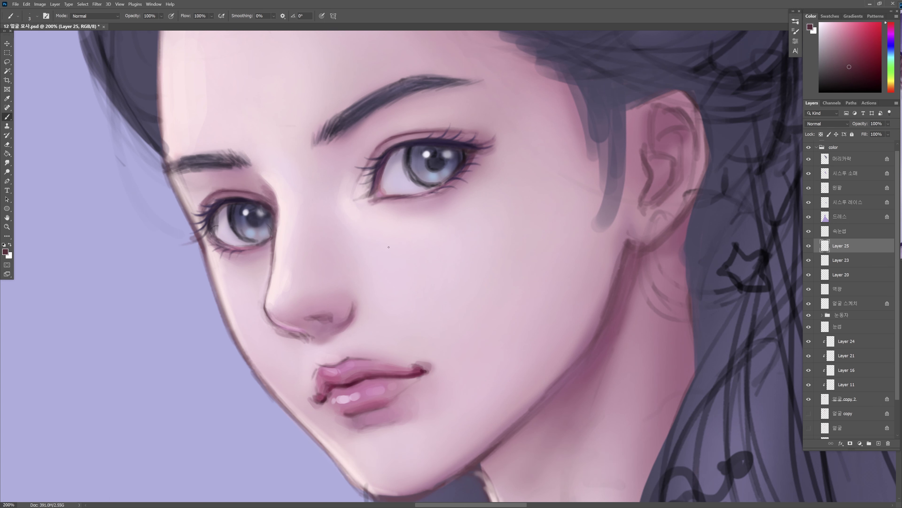
Clean up the near eye's inner corner and lighten the skin beneath its lower lid with sampled skin tones
alt+click(349, 201)
key(bracketright)
key(bracketright)
key(bracketright)
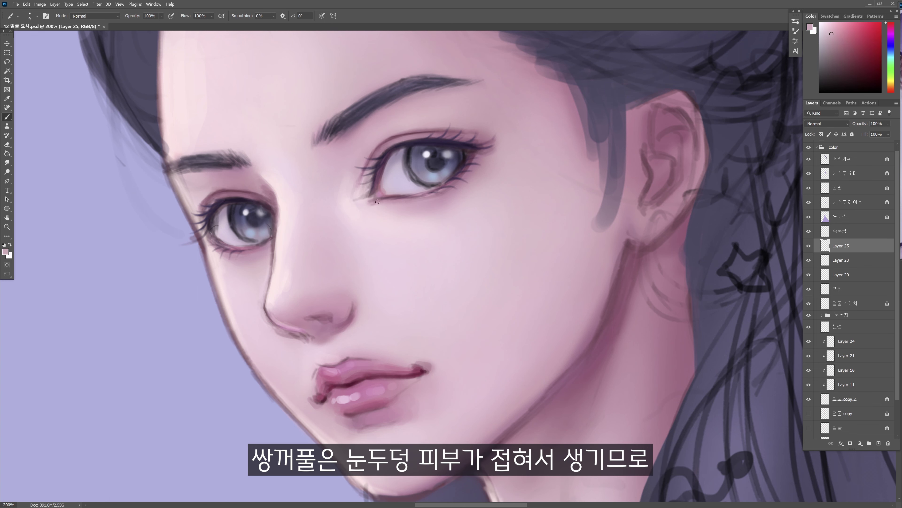
alt+click(423, 224)
key(shift+bracketleft)
drag(394, 205, 439, 203)
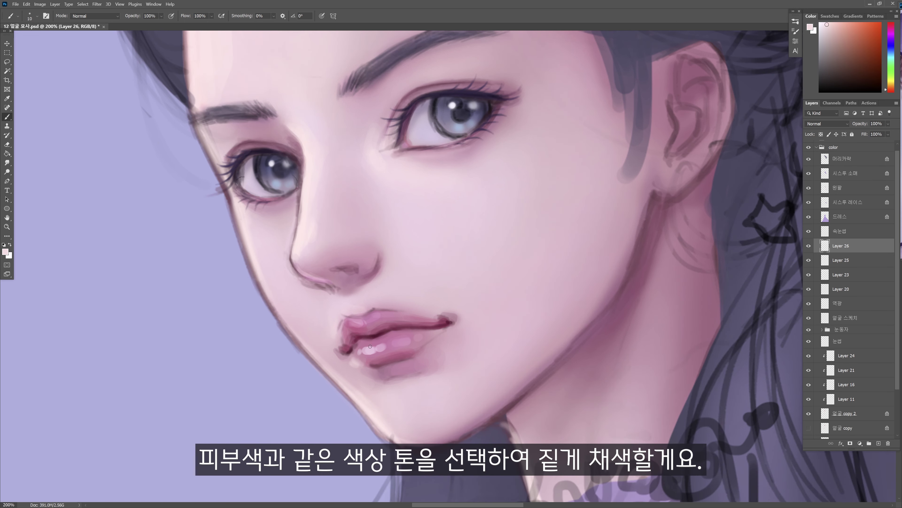
On Layer 26, soften the near mouth corner with sampled lip pink and surrounding skin tone
alt+click(342, 322)
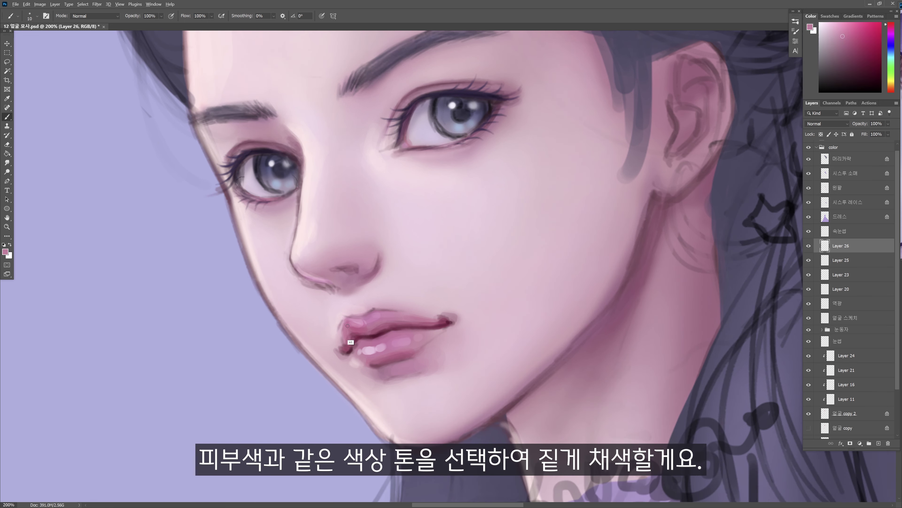
key(bracketright)
drag(448, 321, 457, 313)
alt+click(467, 280)
key(bracketleft)
click(448, 335)
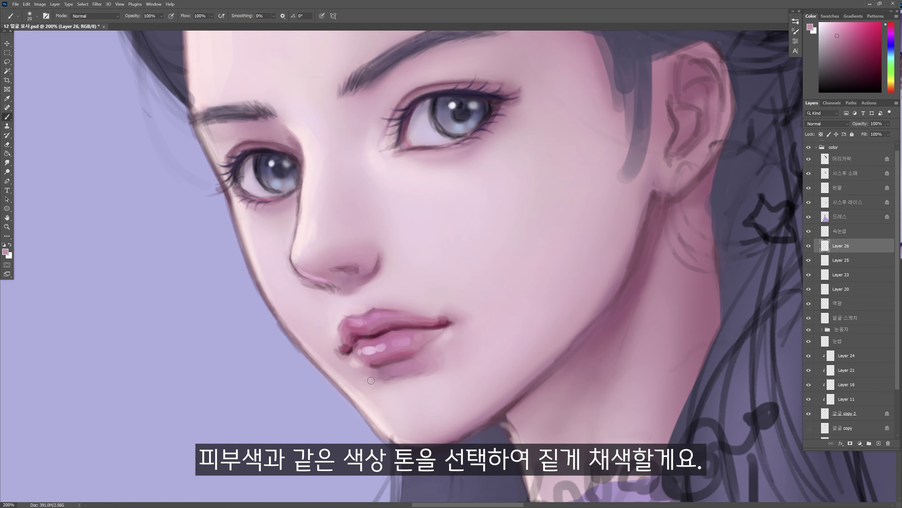
Soften the inner end of the near eyebrow with a sampled skin tone and sample the shadow beside the far eye
alt+click(373, 100)
mouse_move(373, 103)
mouse_down()
mouse_move(369, 134)
mouse_move(362, 121)
mouse_up()
key(bracketleft)
key(bracketleft)
key(bracketleft)
key(bracketleft)
key(bracketleft)
alt+click(301, 149)
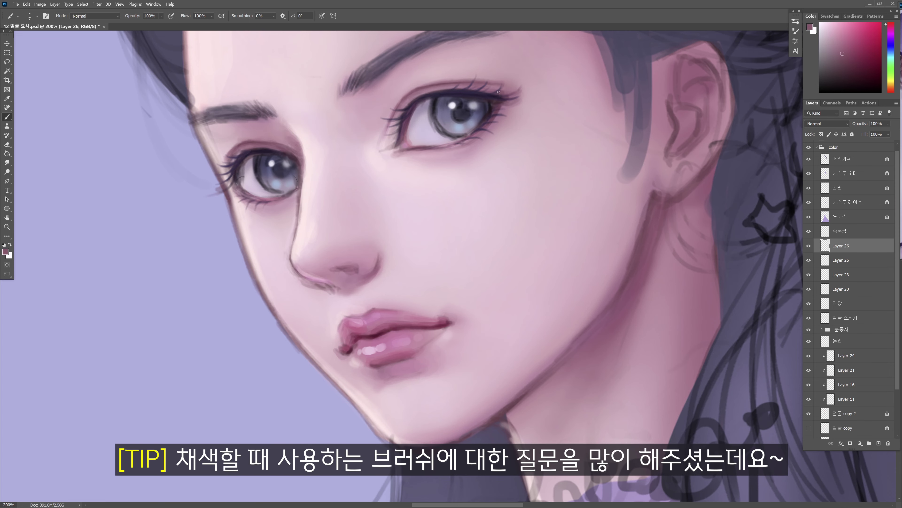
Redraw the near eye's upper lid crease and tidy its inner corner with sampled lid tones
alt+click(511, 82)
key(bracketright)
key(bracketright)
drag(471, 80, 504, 83)
alt+click(398, 140)
alt+click(403, 156)
drag(401, 136, 396, 149)
alt+click(399, 145)
alt+click(404, 155)
Touch up the whites of the far and near eyes with pale tones sampled from each eye
alt+click(253, 183)
key(bracketright)
key(bracketright)
key(bracketright)
key(bracketright)
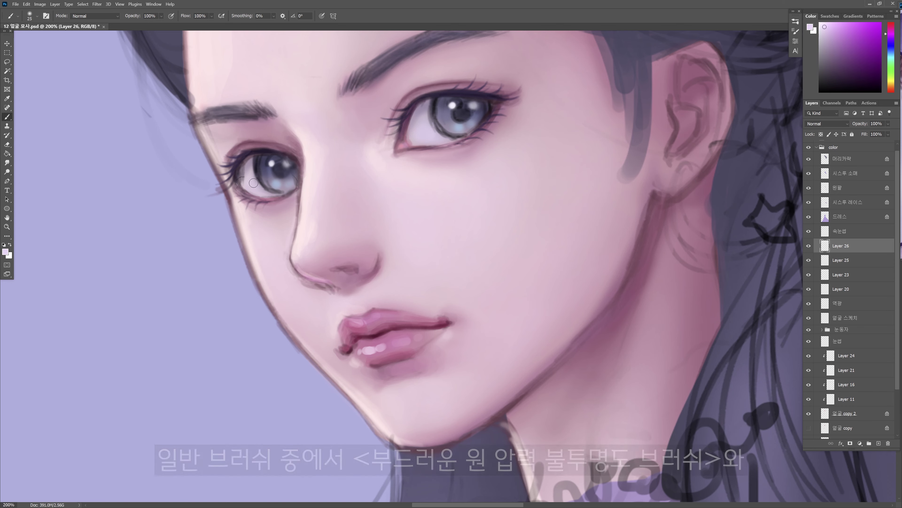
key(bracketleft)
key(bracketleft)
key(bracketleft)
key(bracketleft)
key(bracketleft)
alt+click(420, 146)
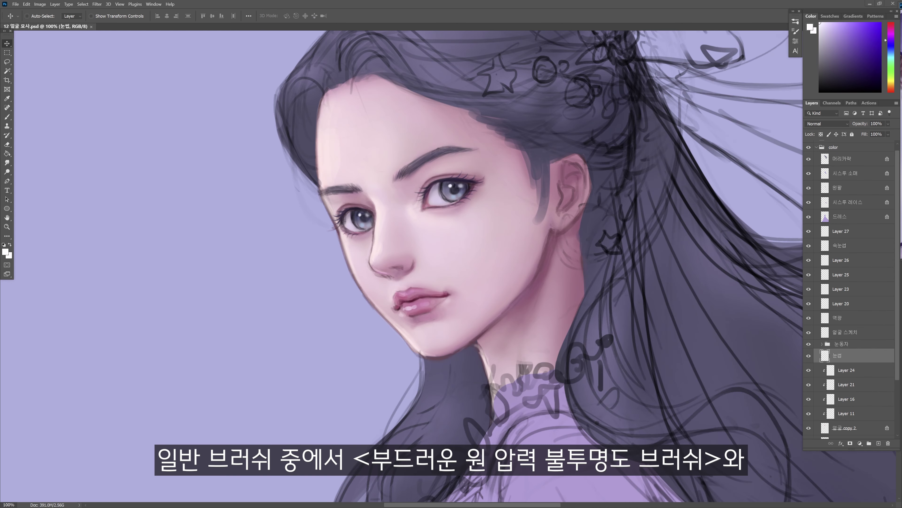
On the 얼굴 스케치 layer, erase the leftover sketch lines around both eyebrows
key(b)
key(e)
click(865, 332)
drag(342, 190, 326, 191)
drag(467, 149, 449, 149)
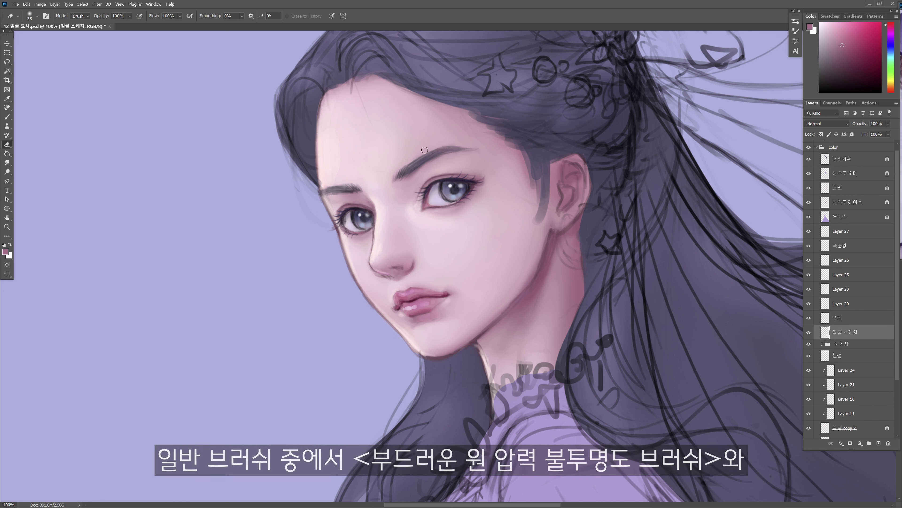
Sample the near eyelid's skin tone with the brush and add a new layer above Layer 26
click(864, 355)
key(b)
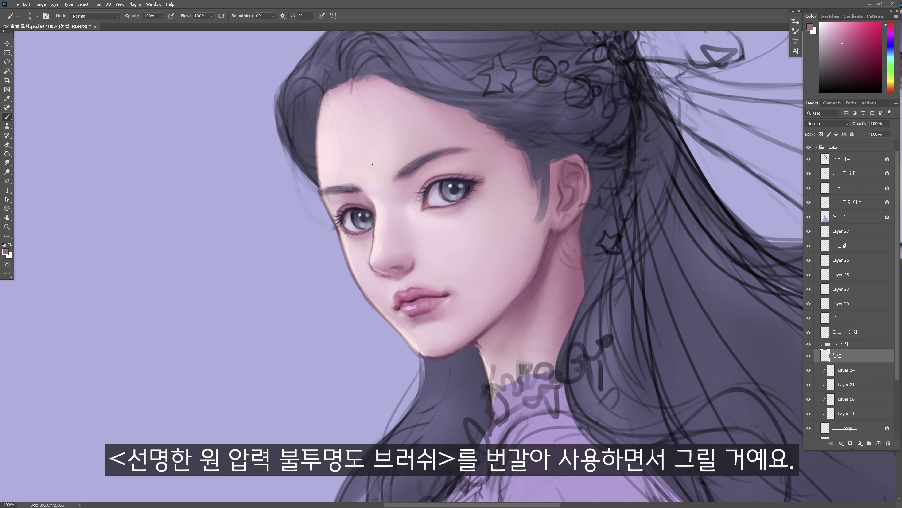
alt+click(419, 176)
click(841, 260)
click(879, 444)
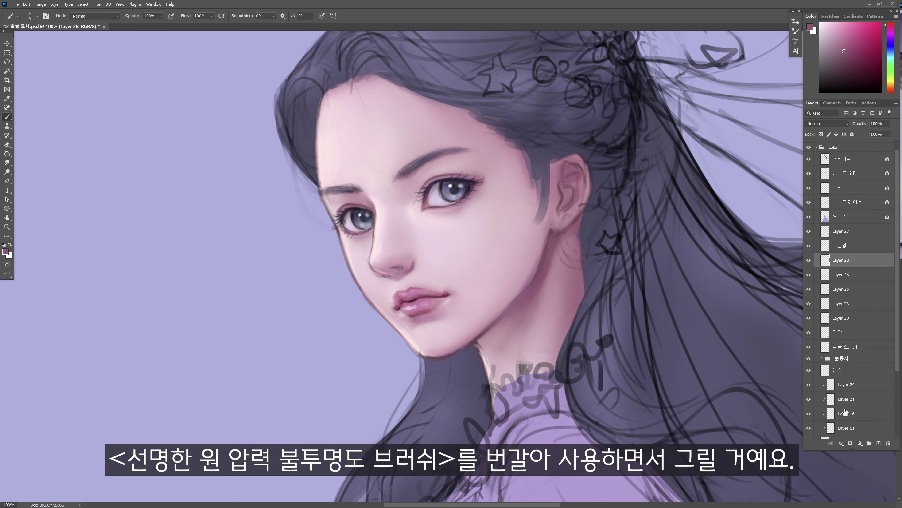
Paint blue-violet reflected light along the underside of the jaw from the chin up toward the ear
click(840, 34)
drag(892, 60, 891, 47)
mouse_move(499, 321)
mouse_down()
mouse_move(546, 256)
mouse_move(473, 343)
mouse_up()
alt+click(543, 271)
key(e)
key(b)
alt+click(553, 243)
key([)
key(])
key(])
key(])
key(])
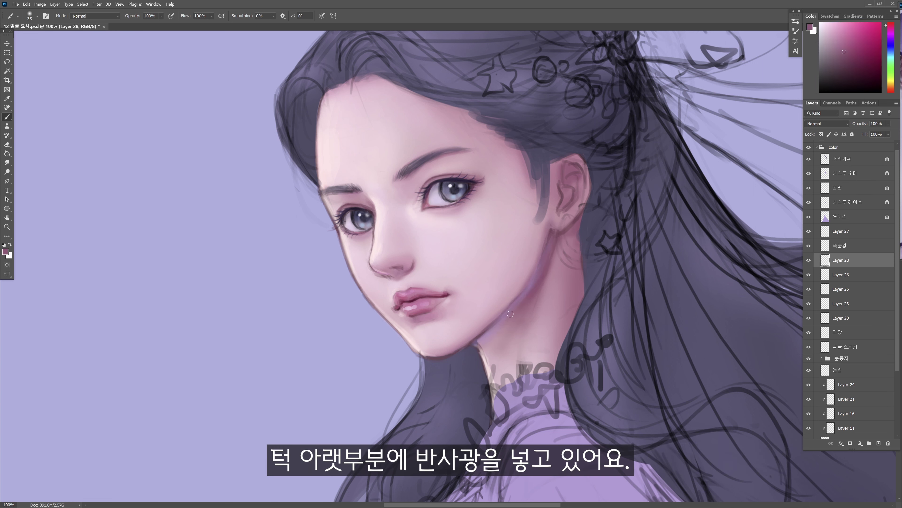
Soften the reflected light along the jawline with the eraser and sample the background's lavender
click(836, 40)
click(891, 42)
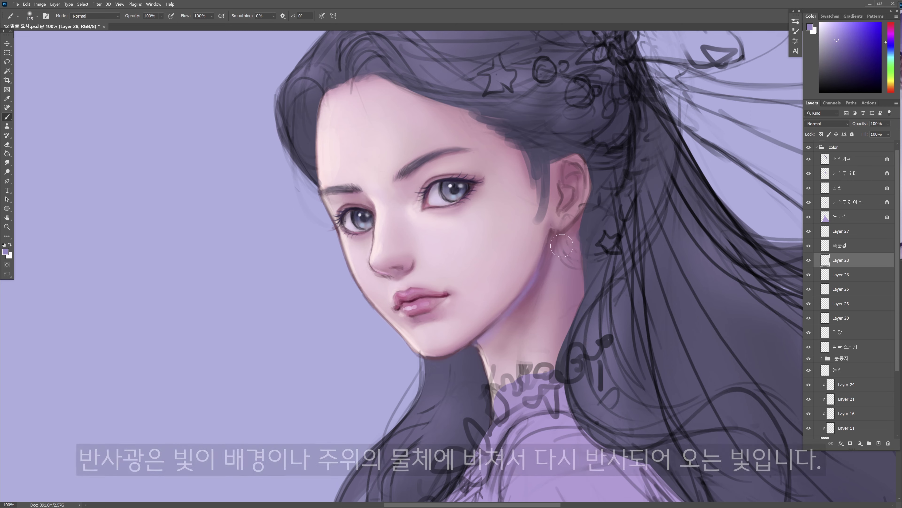
key(e)
mouse_move(547, 256)
mouse_down()
mouse_move(526, 292)
mouse_move(547, 248)
mouse_move(514, 315)
mouse_up()
key(b)
alt+click(682, 103)
key(])
key(])
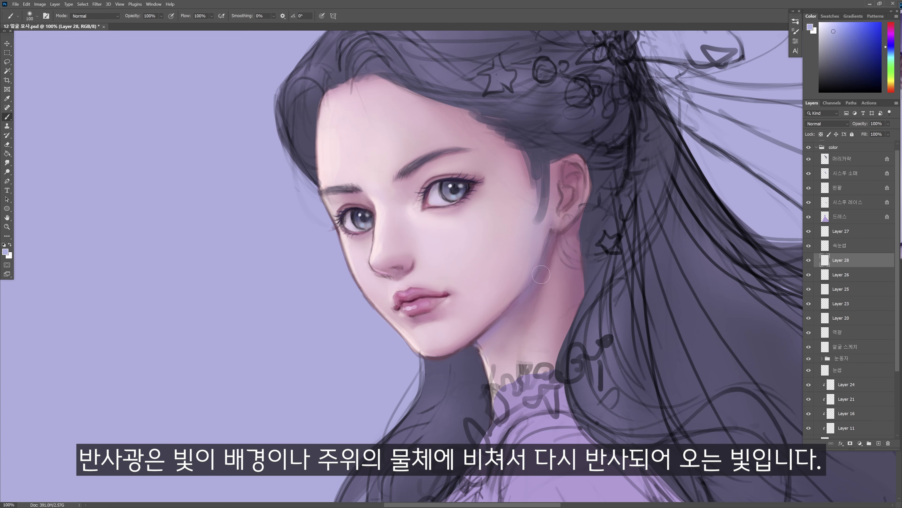
Brush reflected light onto the outer ear, shift the layer's hue toward purple with Hue/Saturation, and choose a violet paint color
drag(579, 167, 569, 201)
key(])
key(])
key(])
key(])
key(])
key(])
key(ctrl+u)
click(696, 253)
click(891, 39)
Paint a thin band of violet reflected light along the bottom edge of the chin with a much smaller brush
key([)
key([)
key([)
key([)
key([)
key([)
key([)
key([)
key([)
key([)
key([)
key([)
key([)
key([)
drag(429, 356, 451, 353)
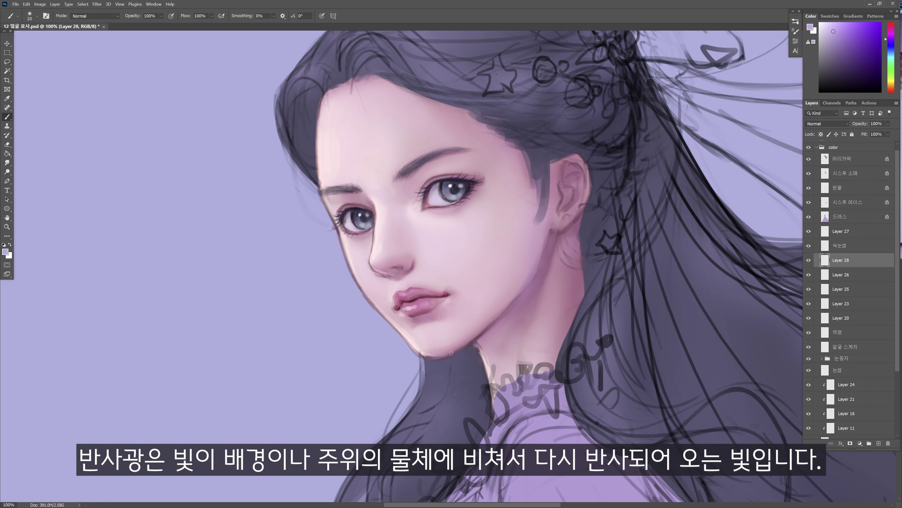
Touch up the violet reflected light around the underside of the nose
key(ctrl+plus)
key([)
key(])
key(])
key(])
key(])
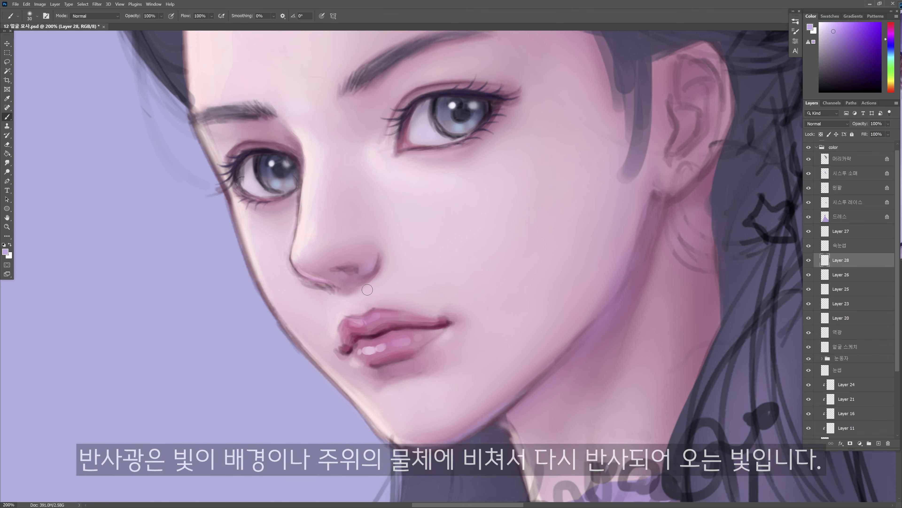
key(ctrl+minus)
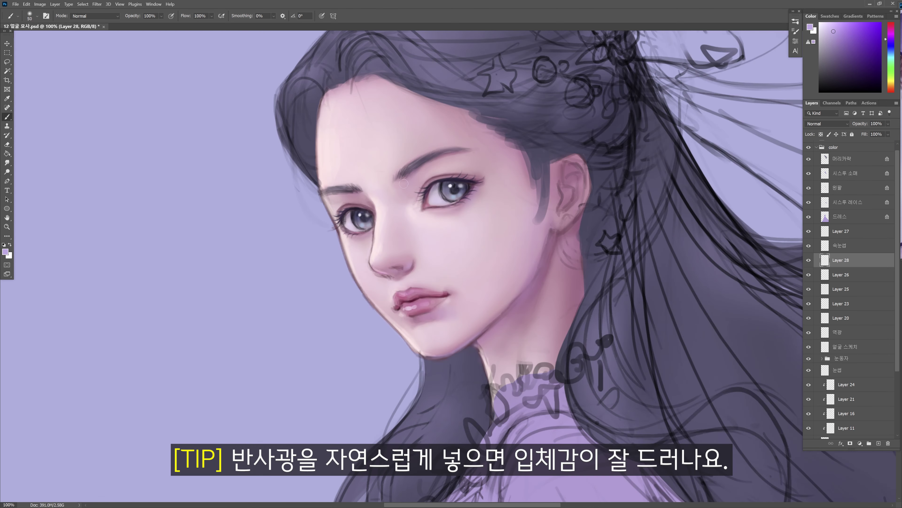
Refine the violet reflected light around the chin and facial contour, reducing the brush size to 25
key([)
key([)
key([)
key([)
key([)
key([)
key([)
key([)
key([)
key([)
key(])
key(])
key(])
key(])
key(])
key(])
key(])
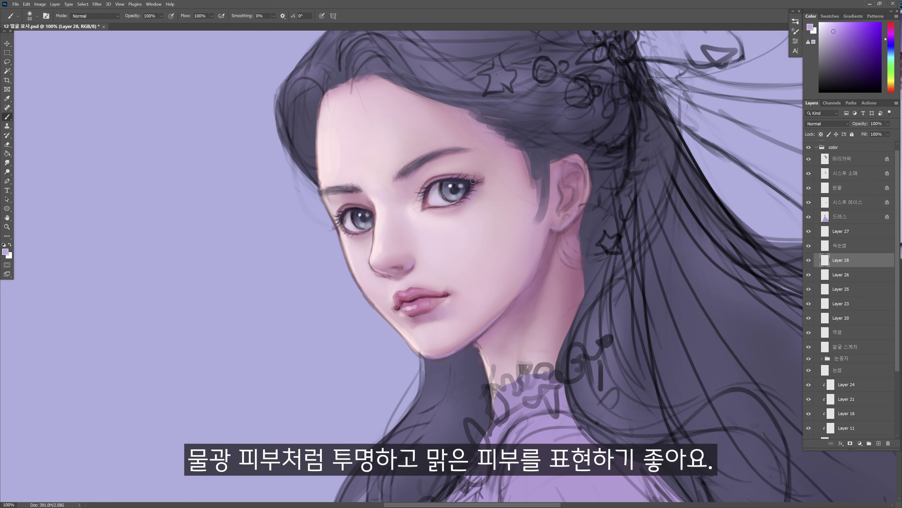
key(bracketleft)
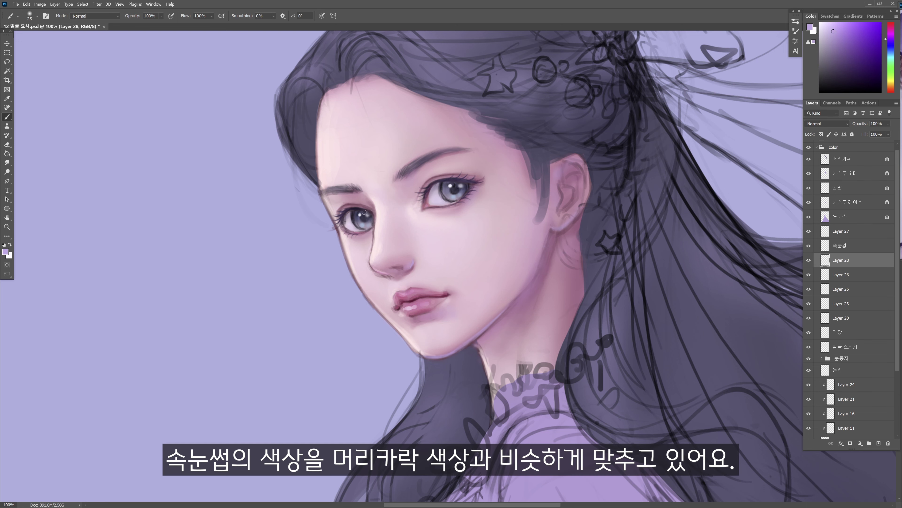
Paint a violet rim along the far cheek on a new layer and erase that cheek's outline on the 얼굴 스케치 layer
click(879, 443)
key(ctrl+plus)
drag(243, 246, 360, 413)
key(ctrl+minus)
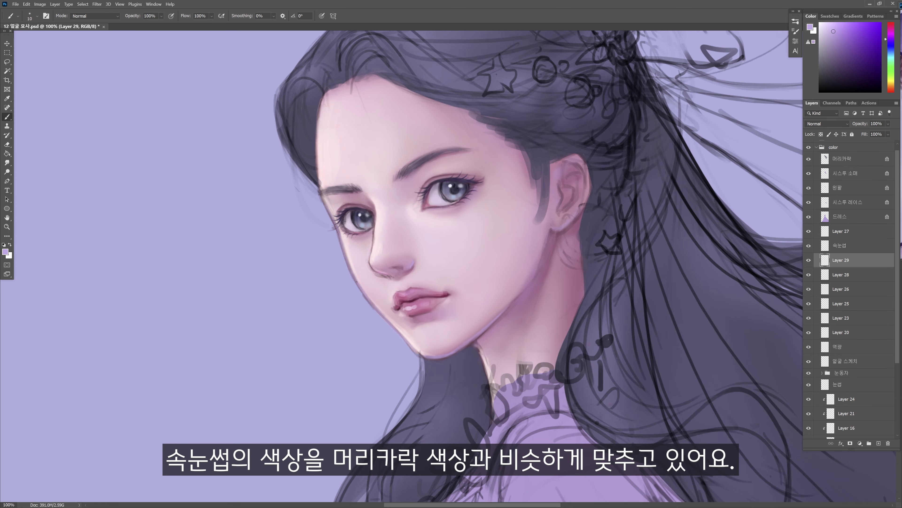
click(845, 361)
key(e)
drag(358, 286, 377, 311)
key(b)
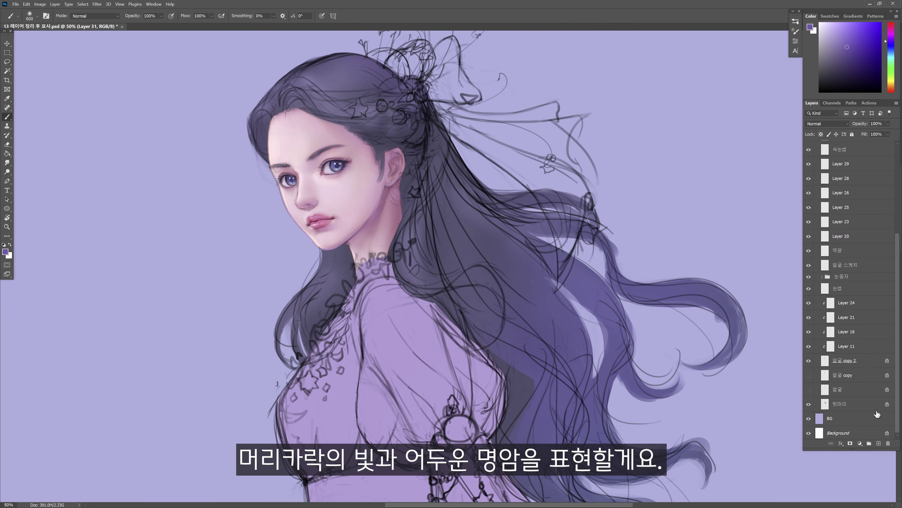
Shade the hair with a dark purple and set up Layer 32 clipped to the 뒷머리 layer
click(848, 70)
mouse_move(408, 221)
mouse_down()
mouse_move(416, 94)
mouse_move(276, 135)
mouse_up()
drag(484, 311, 540, 359)
scroll(884, 376, down, 3)
click(860, 417)
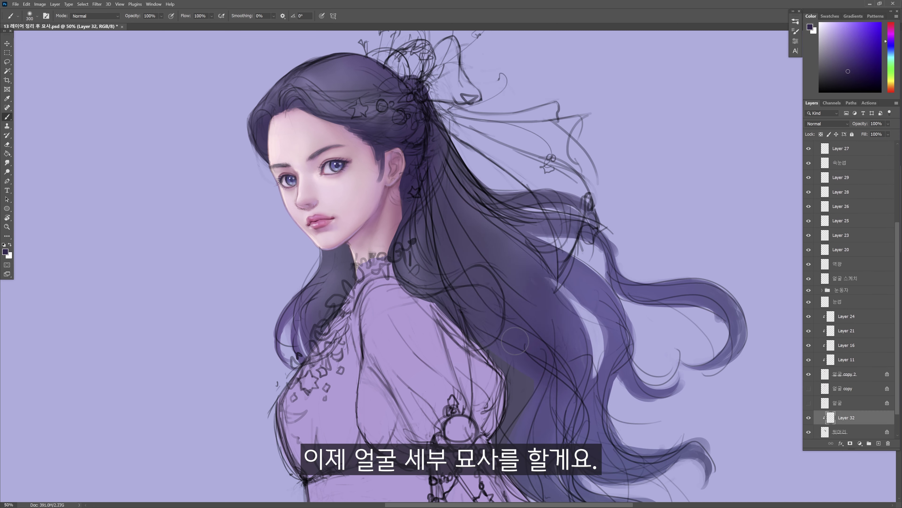
Shade the back hair behind the neck and shoulder with a large dark purple brush, and sample the crown's hair color
key(bracketright)
key(bracketright)
key(bracketright)
key(bracketright)
key(bracketright)
drag(334, 280, 515, 391)
ctrl+click(426, 164)
mouse_move(436, 169)
mouse_down()
mouse_move(549, 300)
mouse_move(582, 449)
mouse_up()
alt+click(329, 74)
key(bracketleft)
key(bracketleft)
key(bracketleft)
key(bracketleft)
key(bracketleft)
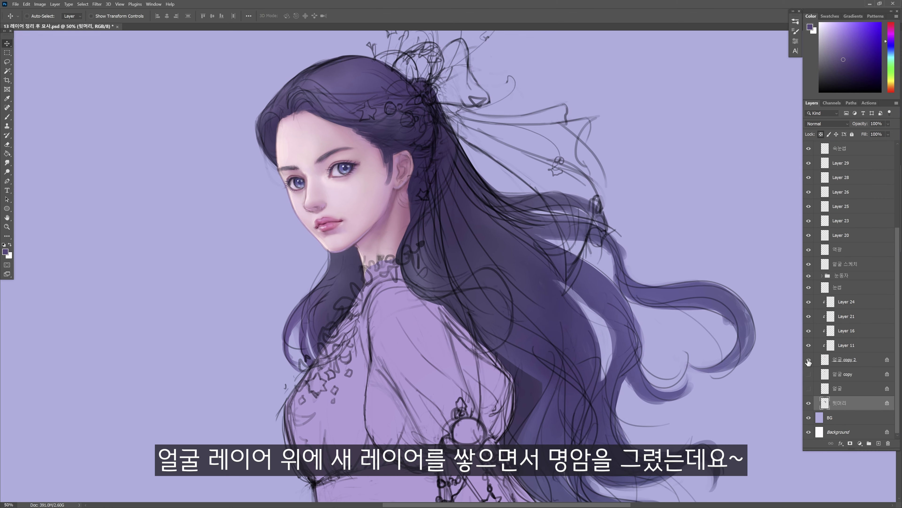
Toggle the 얼굴 copy 2, Layer 11, Layer 16 and Layer 21 layers off and on to compare the face shading
click(809, 360)
click(808, 360)
click(809, 345)
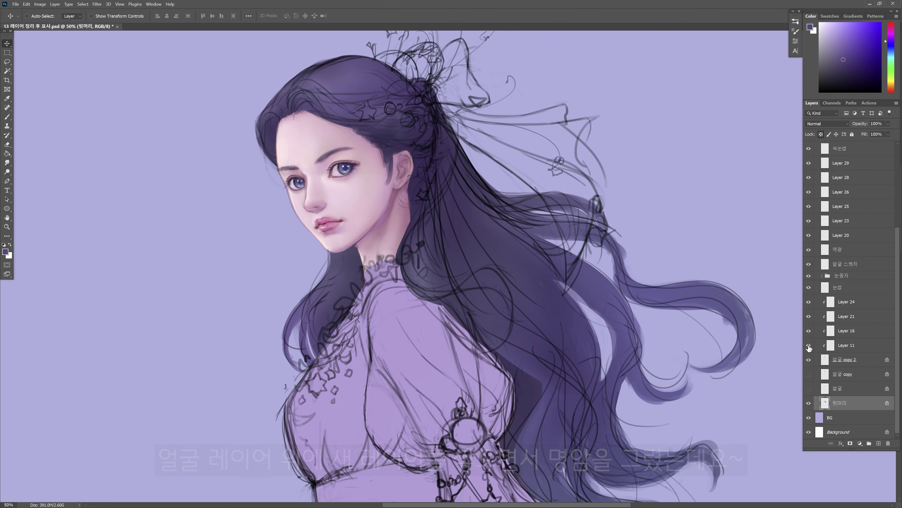
click(809, 345)
click(809, 331)
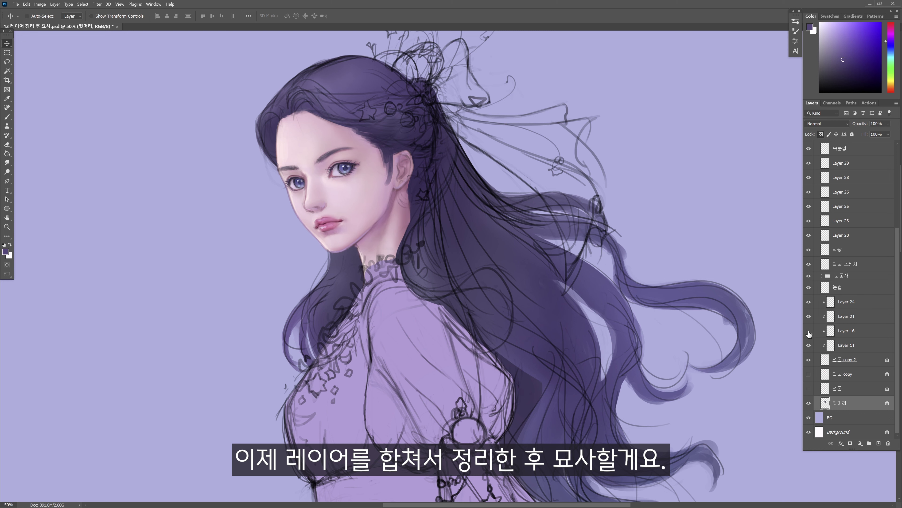
click(809, 331)
click(809, 319)
click(809, 320)
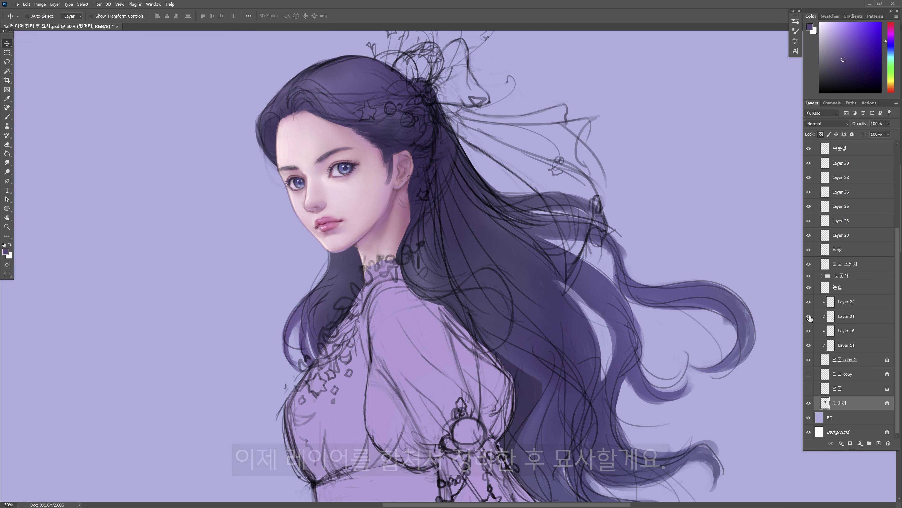
Merge the clipped shading layers, from Layer 11 to Layer 24, down into the face layer
click(858, 347)
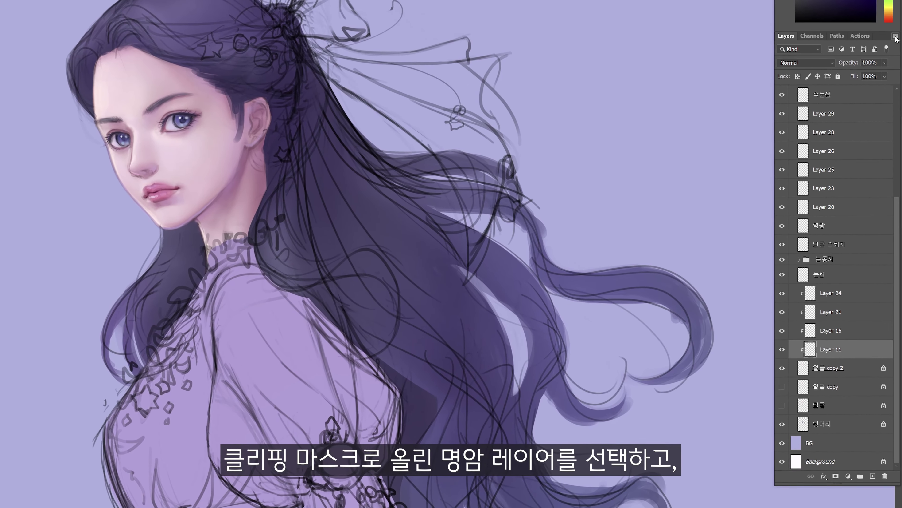
click(896, 58)
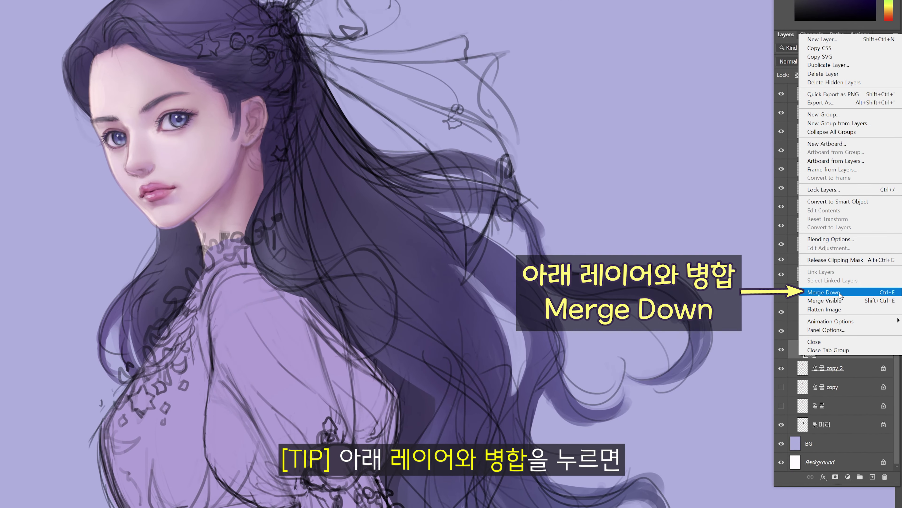
click(823, 292)
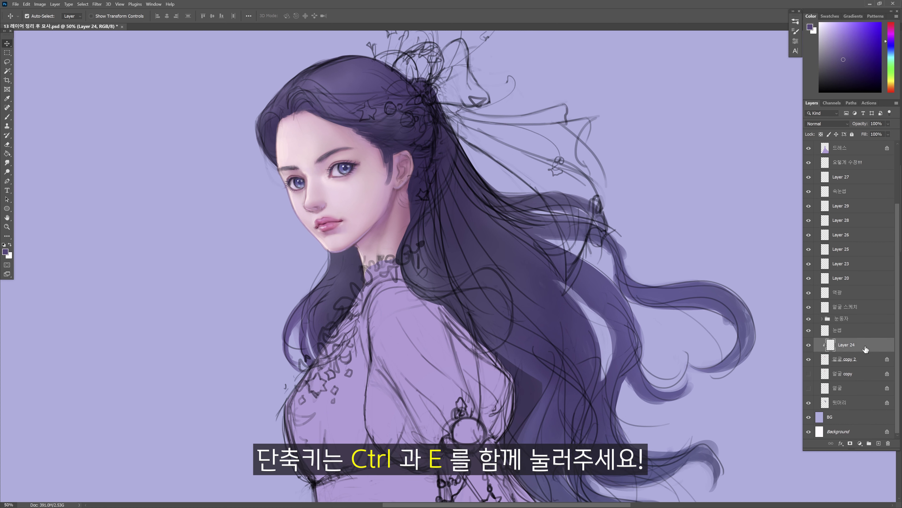
key(ctrl+e)
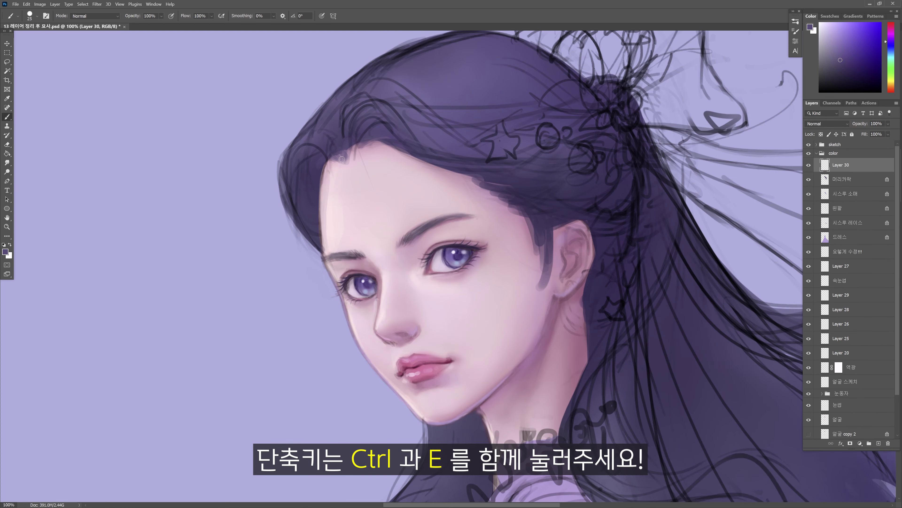
Paint the shadow under the nose above the philtrum and refine the nose tip's outline with sampled skin tones on Layer 19
key(bracketleft)
key(bracketleft)
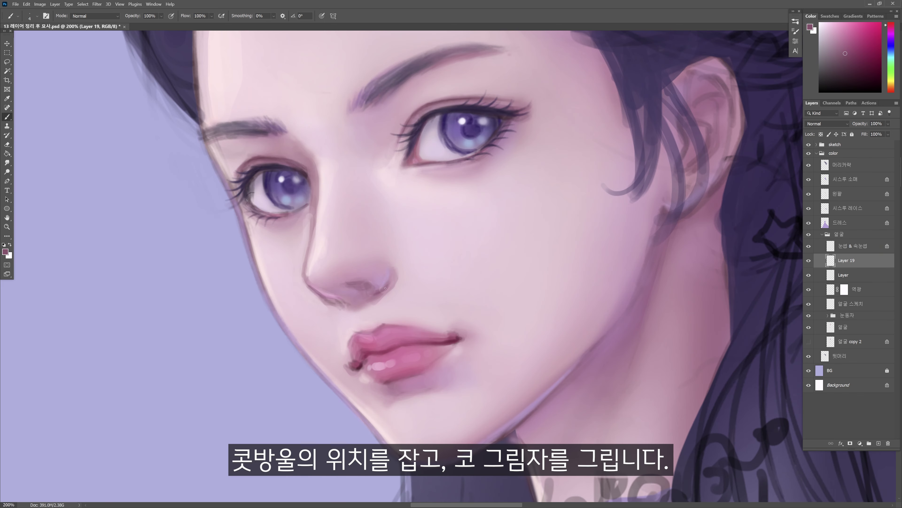
alt+click(364, 295)
drag(359, 312, 368, 307)
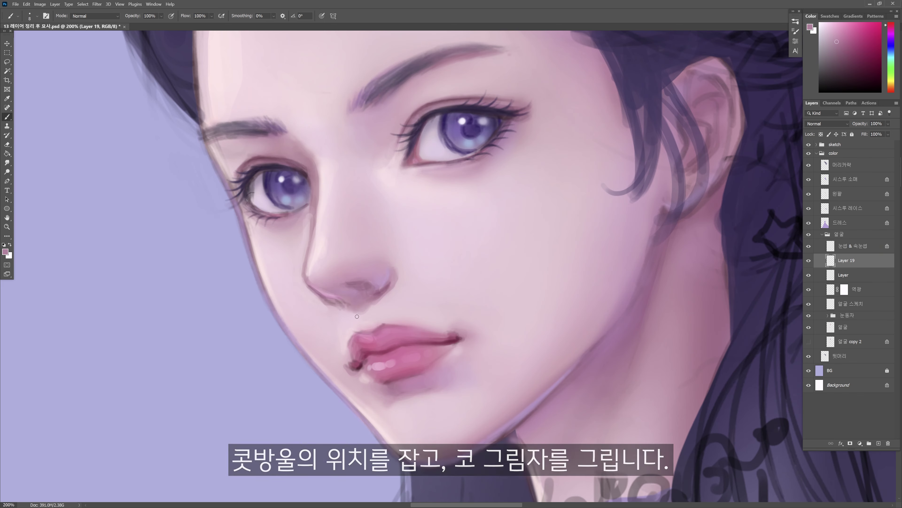
alt+click(315, 271)
key(bracketleft)
key(bracketleft)
alt+click(304, 268)
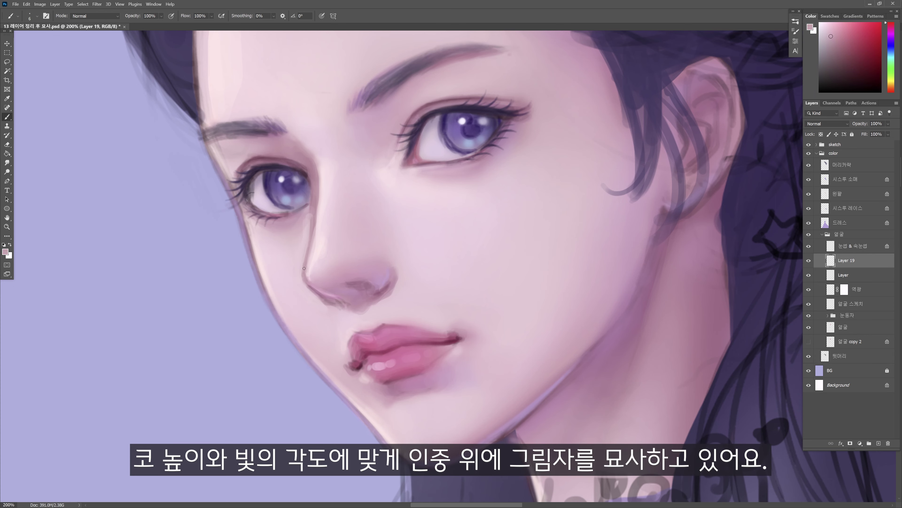
Clean up the nose lines on the 얼굴 스케치 layer with the eraser and merge Layer 19 into the layer below
key(alt+bracketleft)
alt+click(316, 179)
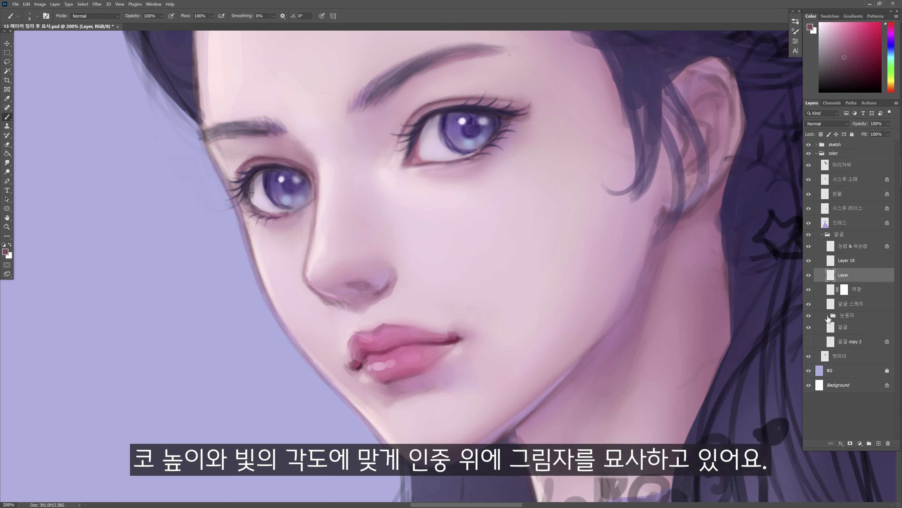
click(853, 304)
key(e)
click(846, 261)
key(ctrl+e)
Expand the 눈동자 group and paint a sampled dark tone between the far eye's inner corner and the nose bridge
click(828, 301)
click(852, 341)
alt+click(305, 187)
click(843, 274)
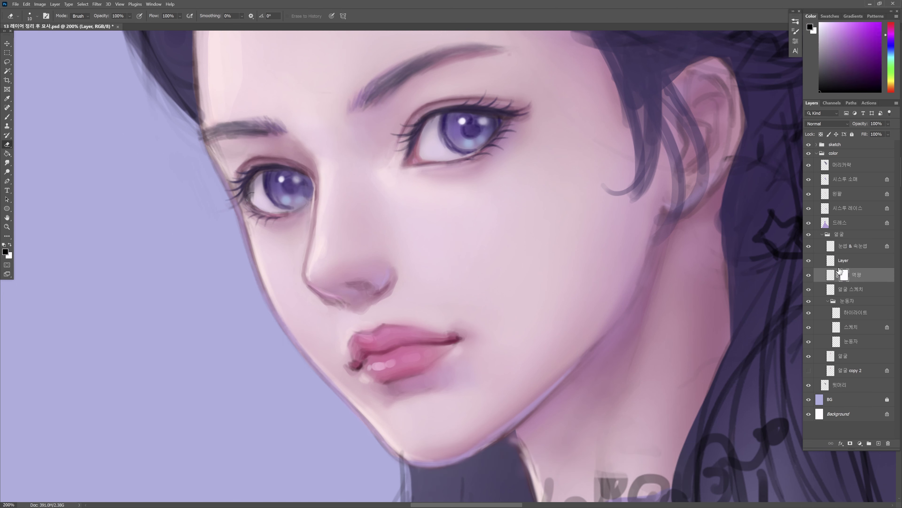
key(b)
drag(315, 181, 313, 201)
Add a new layer above the merged layer and darken the far eye's inner lid crease with a sampled tone
click(843, 260)
click(878, 443)
alt+click(314, 165)
drag(312, 160, 316, 167)
Unlock the transparent pixels of the 눈썹 & 속눈썹 layer and erase leftover lines on the 얼굴 스케치 layer
click(852, 247)
key(slash)
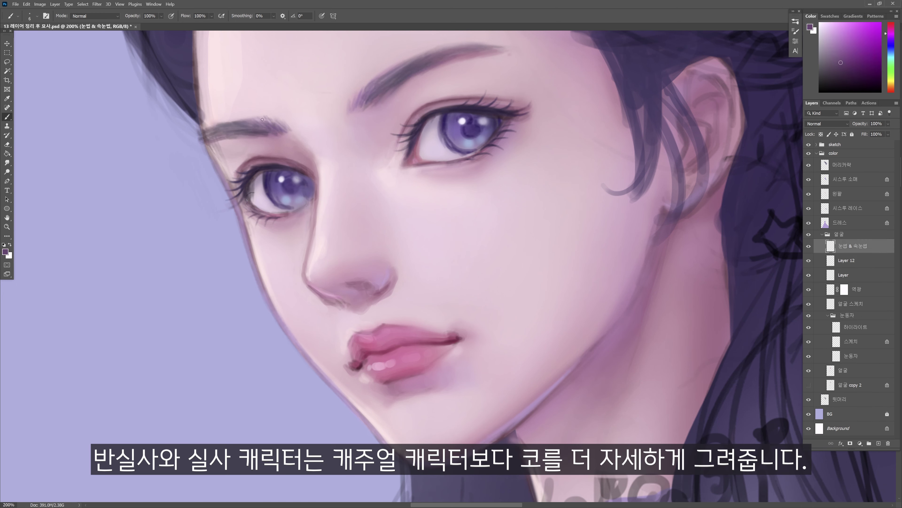
click(853, 304)
key(e)
On Layer 12, paint the outer white of the far eye with pale pinks sampled from the eyes
click(846, 260)
key(b)
alt+click(456, 159)
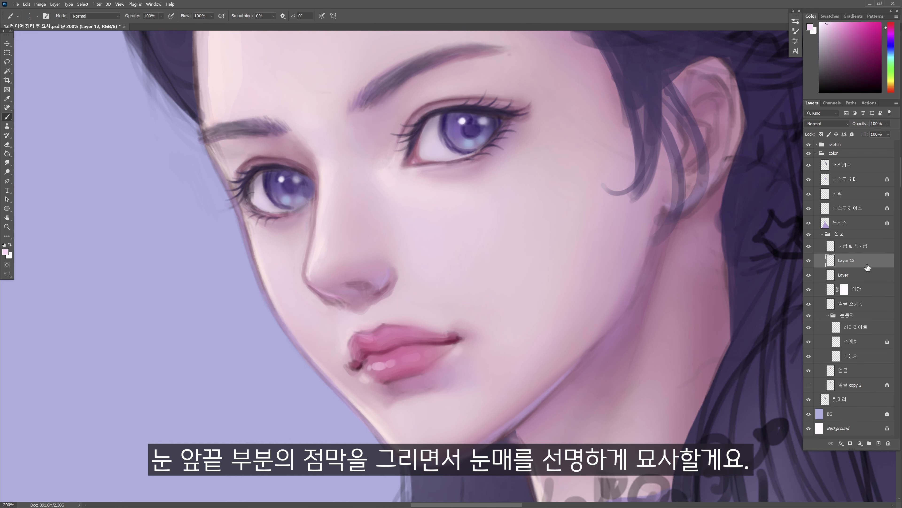
alt+click(254, 187)
key(ctrl+space)
drag(255, 187, 252, 198)
key(bracketright)
key(bracketright)
key(bracketright)
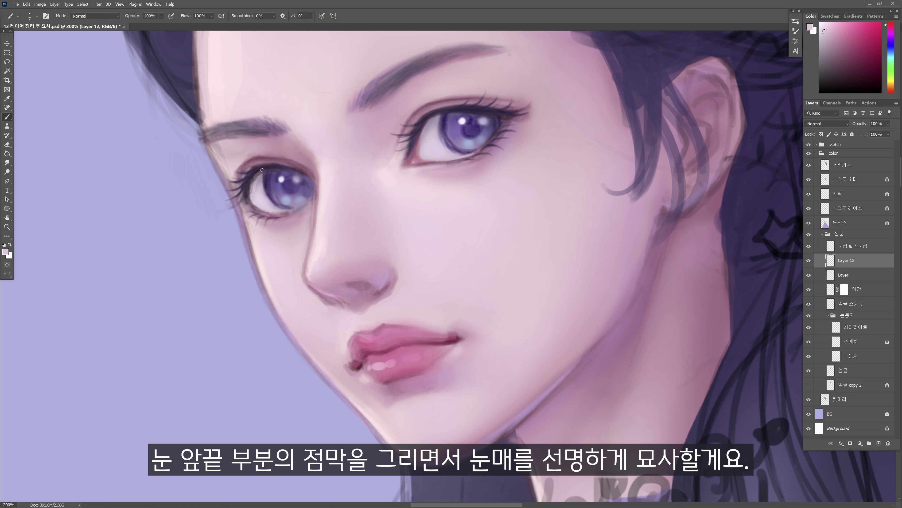
Brighten the eye whites with a lighter pink and a larger brush
click(823, 27)
key(bracketright)
key(bracketright)
key(bracketright)
key(bracketright)
key(bracketright)
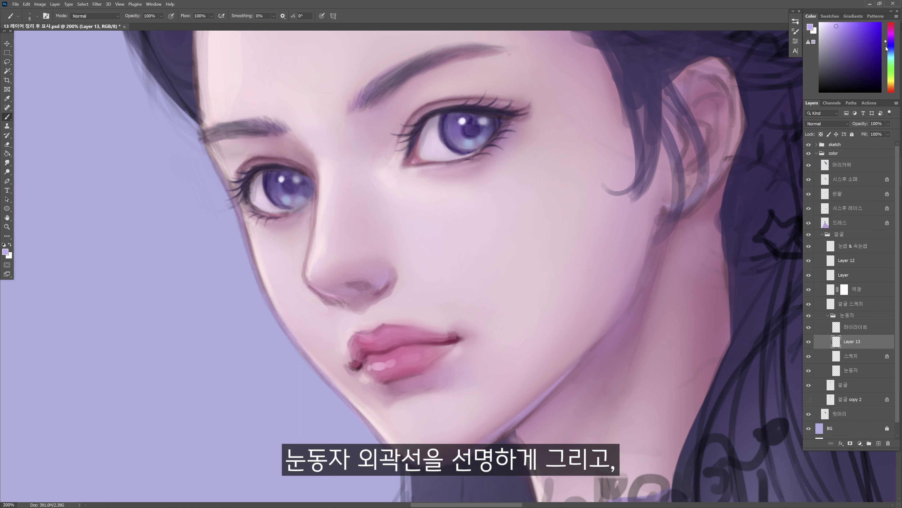
Set the brush to Overlay mode and brighten both irises on Layer 13 with a sampled eye tone at size 25
click(95, 16)
click(93, 102)
alt+click(446, 120)
key(bracketright)
key(bracketright)
key(bracketright)
key(bracketright)
key(bracketright)
key(bracketright)
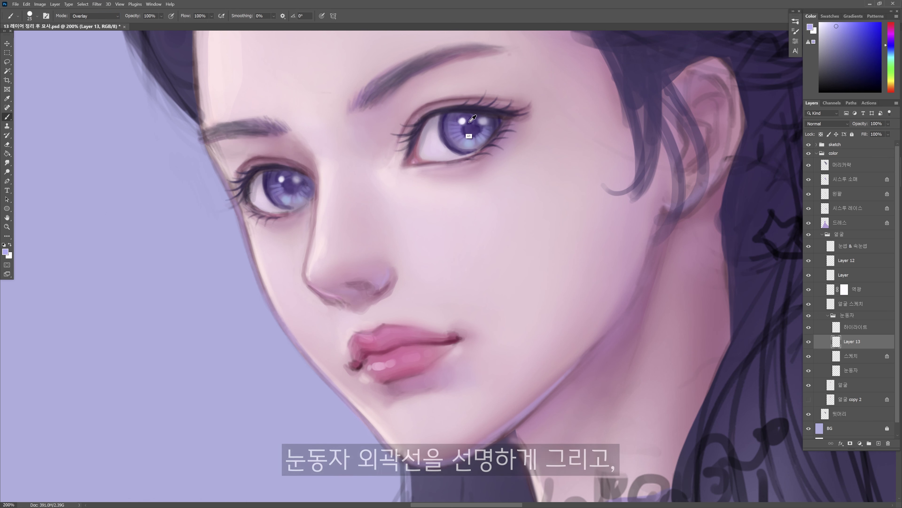
drag(469, 125, 474, 133)
drag(290, 182, 295, 190)
Return the brush to Normal mode and define the pupils and iris details with a fine dark violet brush
click(95, 16)
click(93, 23)
key(bracketleft)
key(bracketleft)
key(bracketleft)
key(bracketleft)
key(bracketleft)
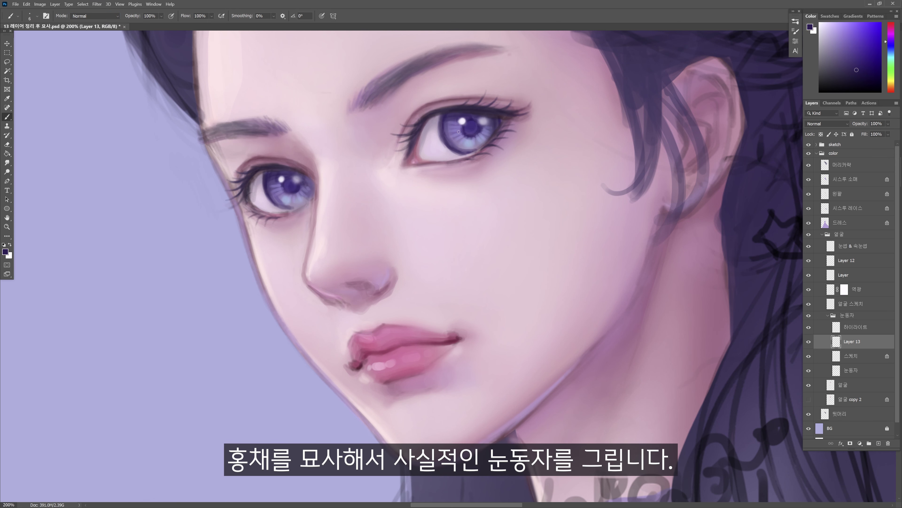
On Layer 12, deepen the nostril and the underside of the nose with sampled mauve tones
click(847, 260)
alt+click(383, 292)
key(ctrl+minus)
key(ctrl+minus)
drag(439, 277, 420, 254)
key(ctrl+plus)
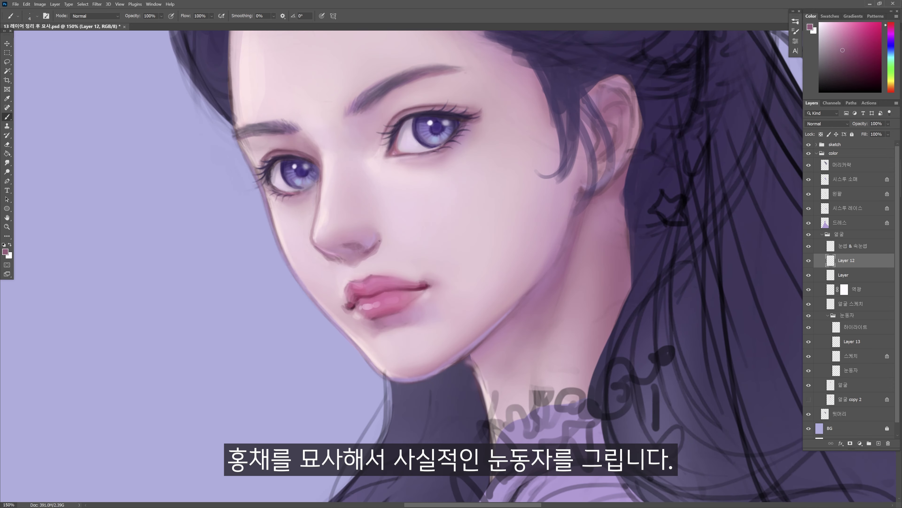
alt+click(346, 227)
key(bracketright)
alt+click(330, 242)
mouse_move(327, 239)
mouse_down()
mouse_move(353, 214)
mouse_move(369, 225)
mouse_move(350, 247)
mouse_up()
Clean up the far mouth corner and lower lip edge with sampled skin and dark lip tones and a fine brush
alt+click(327, 311)
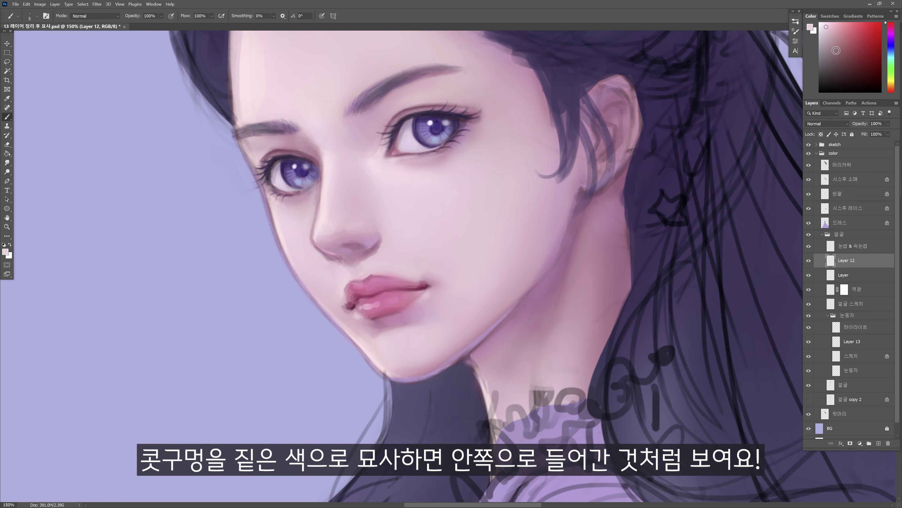
alt+click(364, 315)
key(bracketleft)
key(bracketleft)
key(bracketleft)
key(bracketleft)
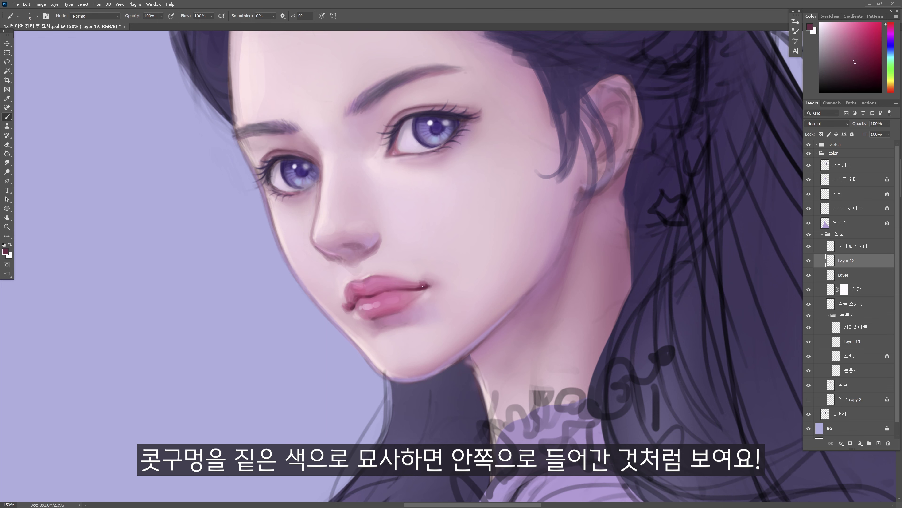
Blend the upper lip toward the near mouth corner with a sampled lip color and a larger brush
alt+click(378, 288)
key(bracketright)
key(bracketright)
key(bracketright)
key(bracketright)
key(bracketright)
key(bracketright)
key(bracketright)
drag(377, 287, 426, 285)
Smooth the nose contour, the near eye's inner corner and the skin beside the nostril with sampled skin tones
alt+click(321, 222)
drag(320, 224, 318, 231)
drag(372, 164, 383, 173)
alt+click(379, 259)
drag(380, 250, 370, 263)
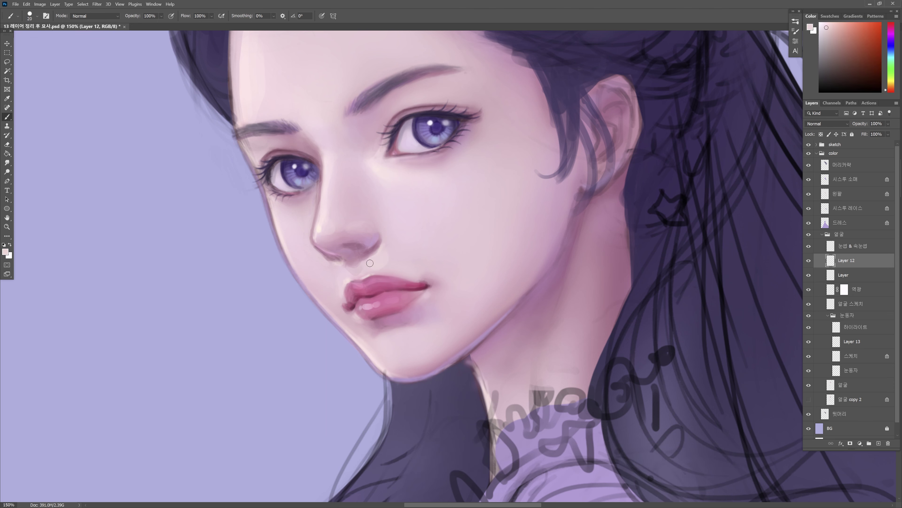
Paint the far edge of the forehead with a sampled skin tone and a brush of size 10
key(bracketleft)
key(bracketleft)
key(bracketleft)
key(bracketleft)
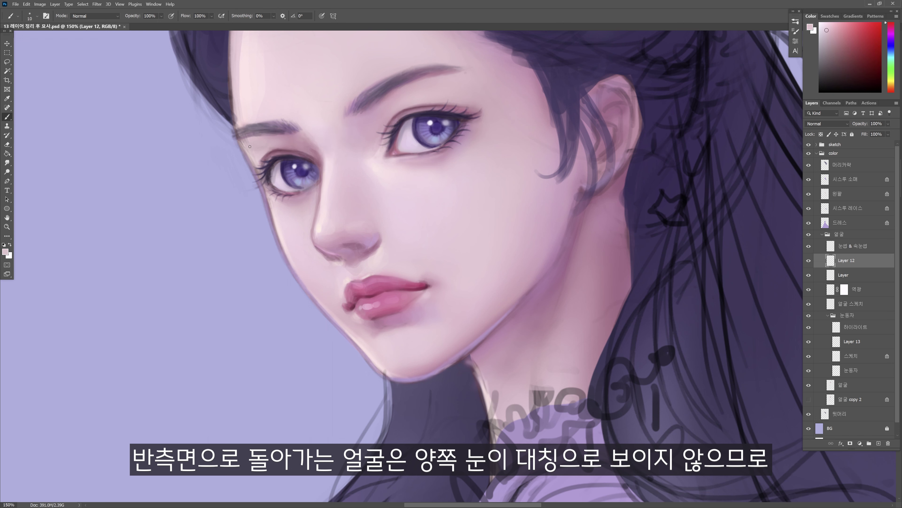
alt+click(249, 40)
drag(241, 32, 240, 47)
Blend the skin between the nose and upper lip with a sampled tone, and sample the jawline's violet edge color
key(bracketright)
key(bracketright)
alt+click(370, 254)
drag(368, 259, 362, 266)
alt+click(527, 294)
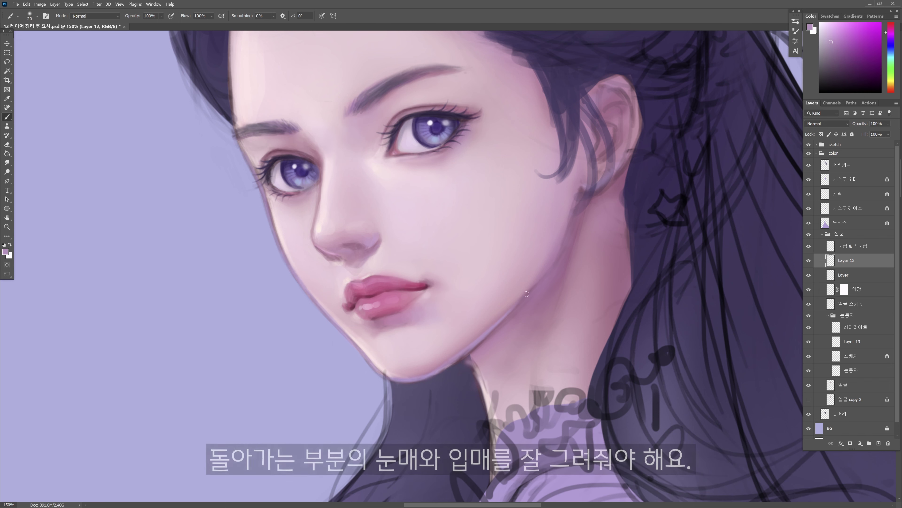
Add a new layer above Layer 12 and darken the near nostril with a fine brush and sampled tones
key(bracketleft)
key(bracketleft)
key(bracketleft)
key(ctrl+shift+alt+n)
key(bracketleft)
key(bracketleft)
key(bracketleft)
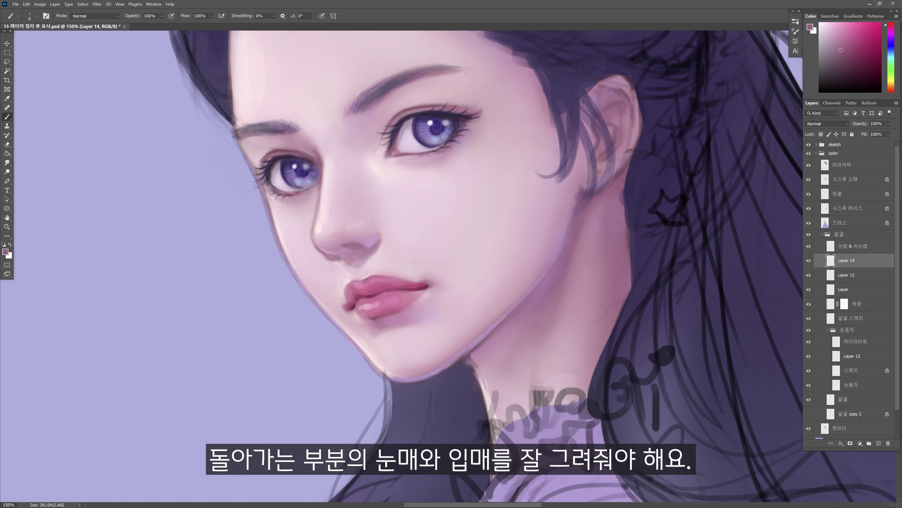
drag(350, 246, 364, 247)
alt+click(361, 243)
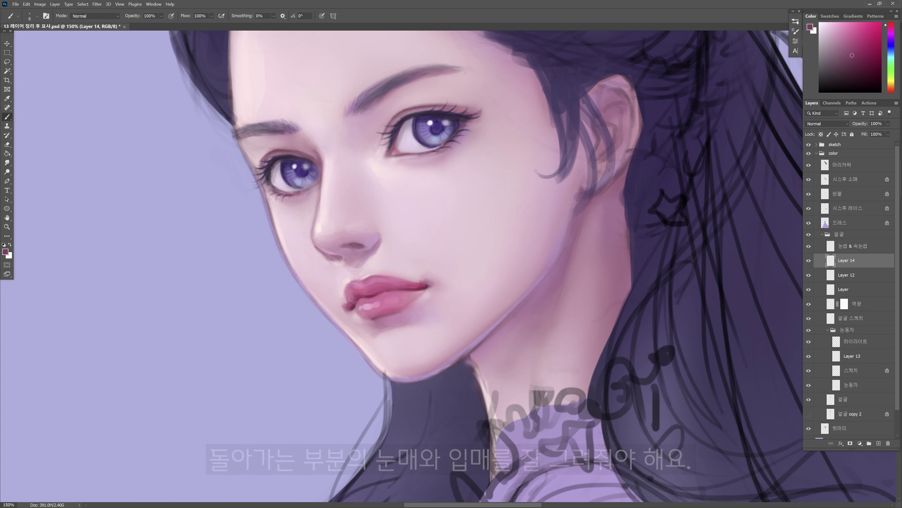
Paint pale tear-film highlights along the lower lids and soft pink shadows beneath the near eye with a larger brush
alt+click(397, 157)
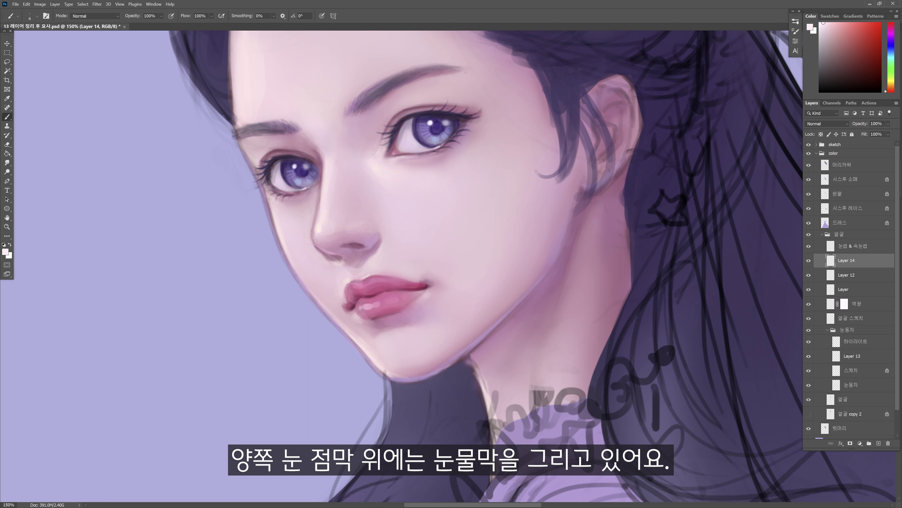
alt+click(469, 124)
key(bracketright)
key(bracketright)
key(bracketright)
key(bracketright)
key(bracketright)
key(bracketright)
key(bracketright)
key(bracketright)
key(bracketright)
alt+click(491, 85)
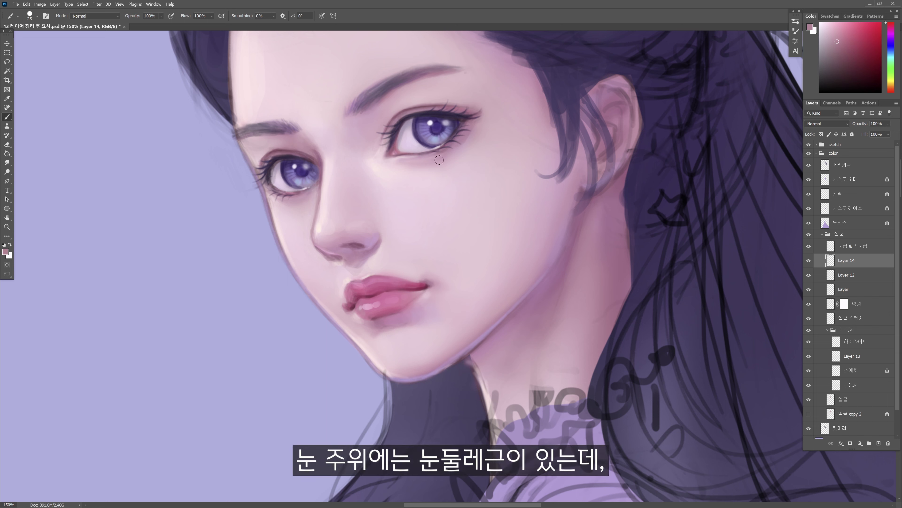
key(bracketright)
key(bracketright)
key(bracketright)
key(bracketright)
key(bracketright)
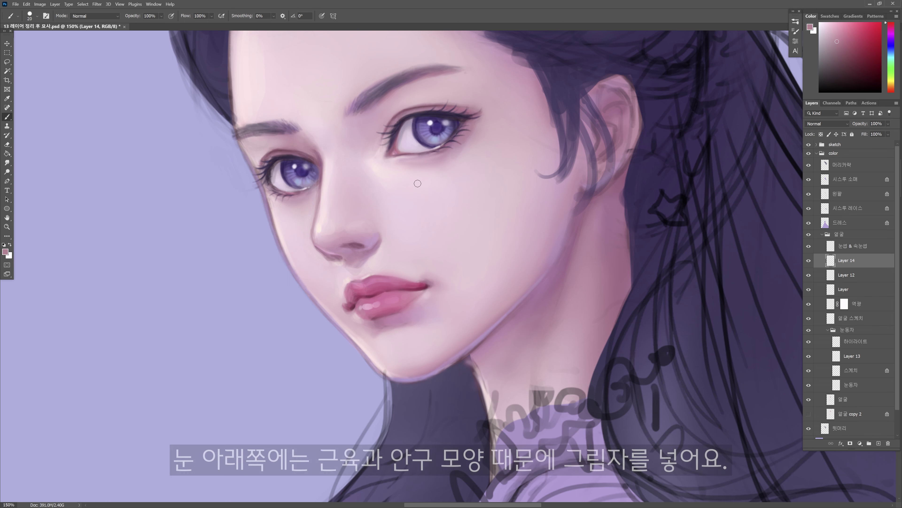
Erase leftover eye lines on the 얼굴 스케치 layer and shade the eye whites on the 얼굴 layer with sampled tones
ctrl+click(416, 118)
key(e)
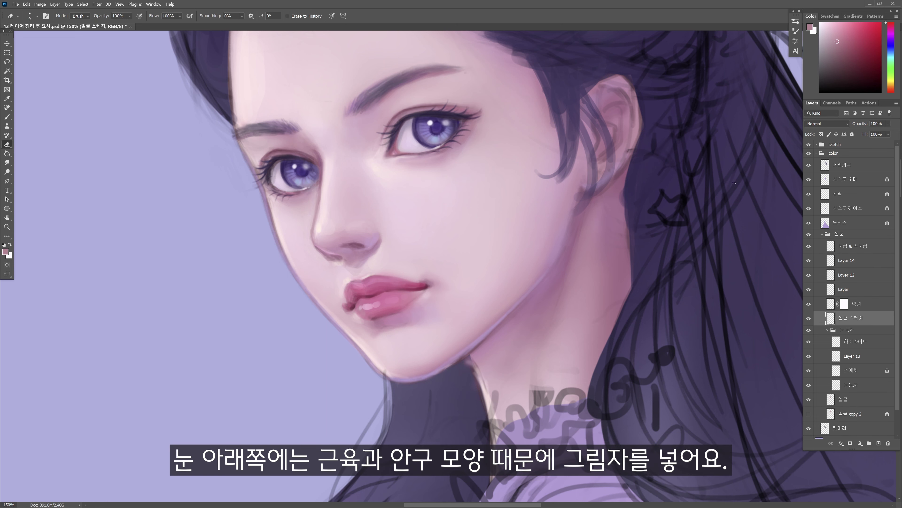
ctrl+click(270, 178)
key(b)
alt+click(411, 120)
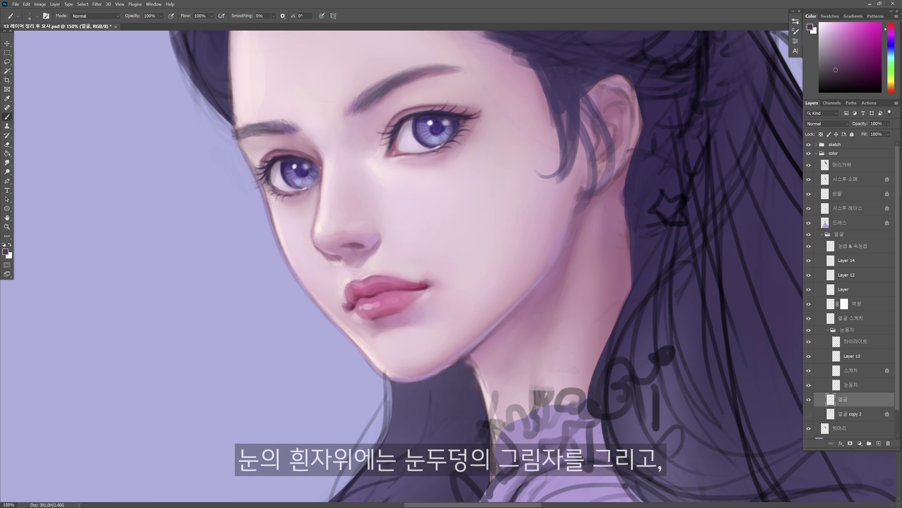
alt+click(406, 151)
On the layer named Layer, paint the lower-lid waterlines with a sampled reddish pink and a paler pink
ctrl+click(281, 190)
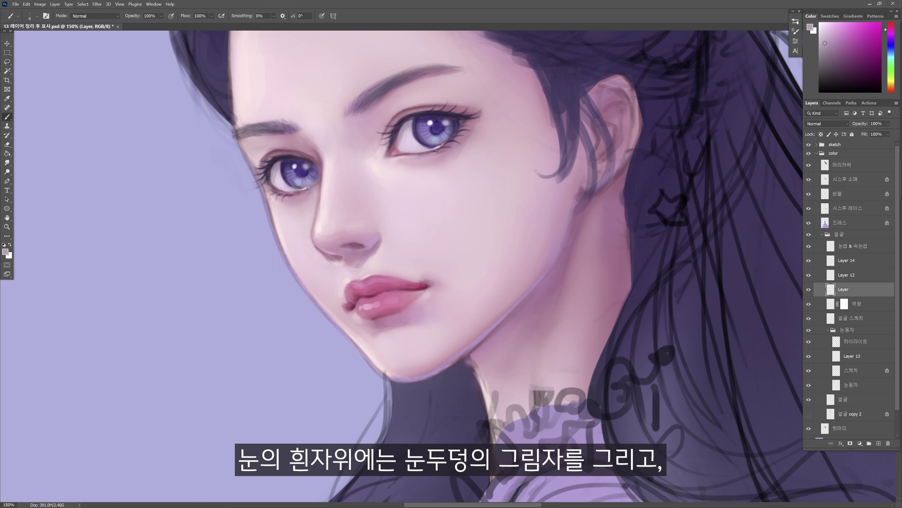
alt+click(264, 183)
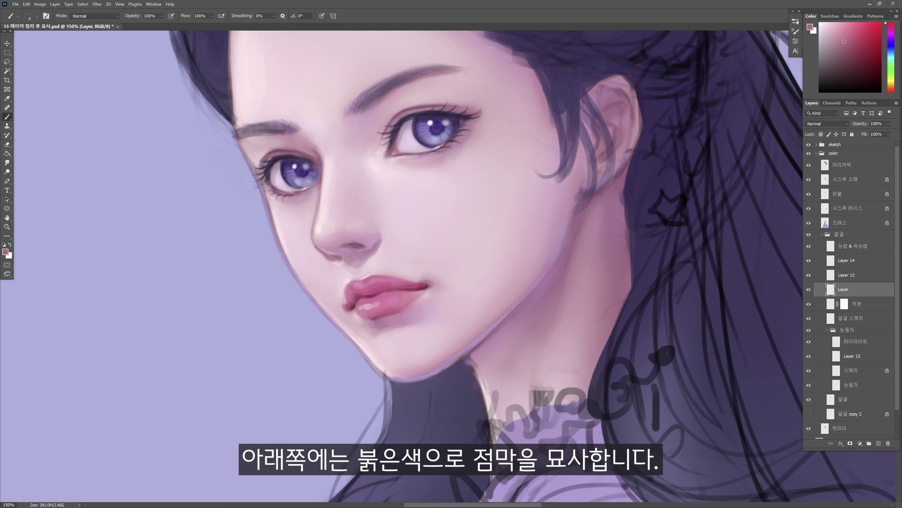
click(889, 25)
click(833, 36)
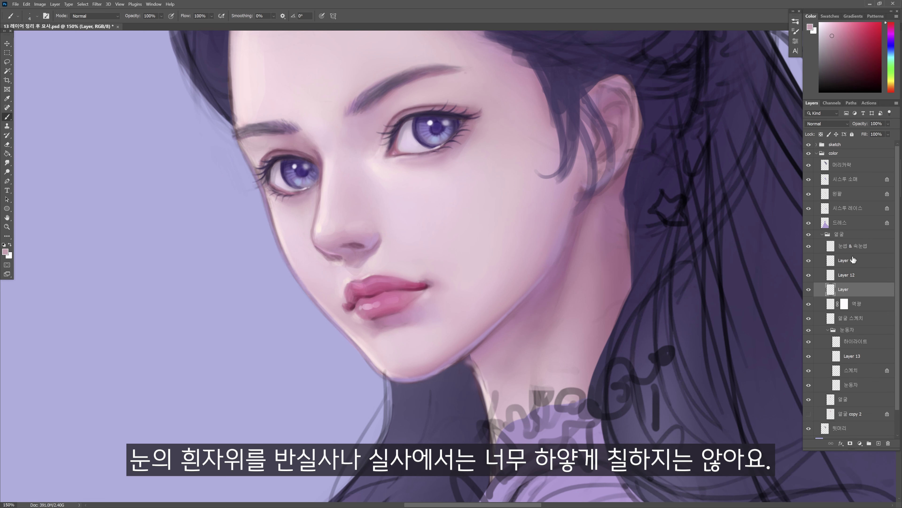
On Layer 14, paint light pinkish-violet reflected light beneath the lower lip
click(853, 260)
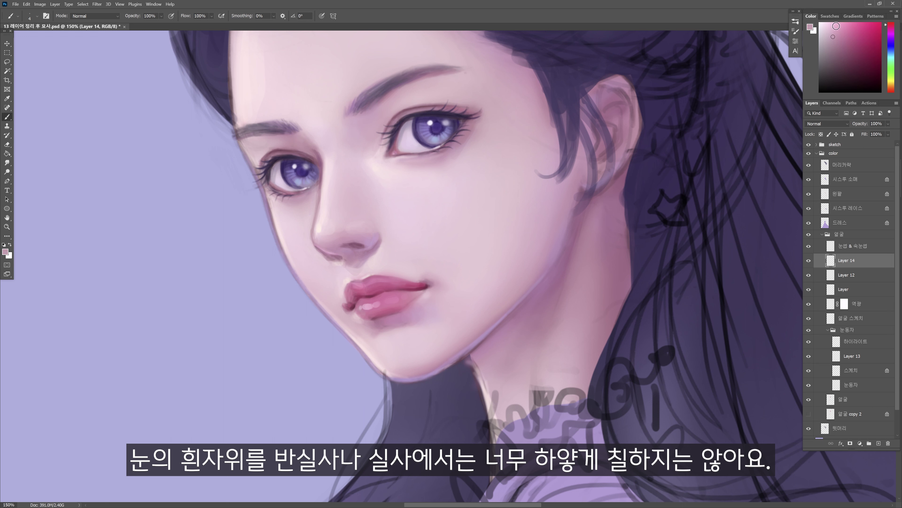
click(835, 22)
click(891, 30)
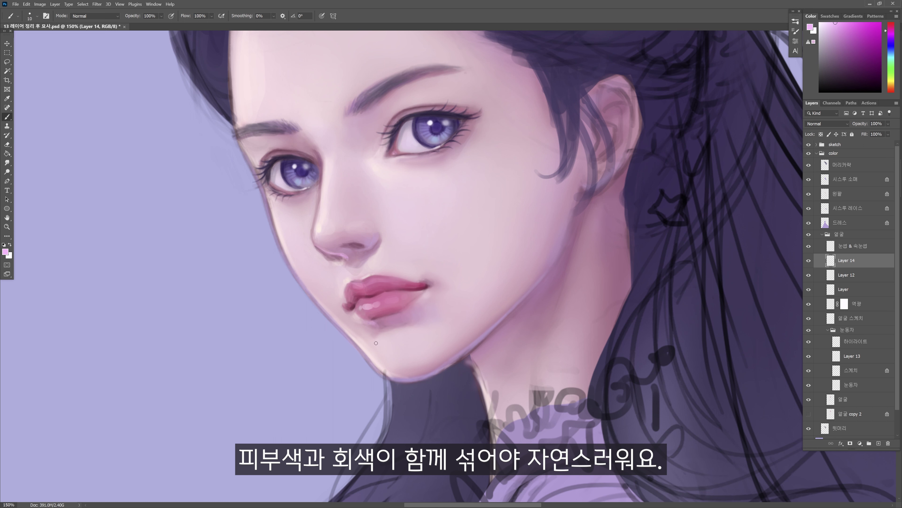
drag(379, 337, 392, 334)
Add fine gloss highlights following the lip creases with a pale pink brush of size 3
alt+click(367, 306)
key([)
key([)
key([)
key([)
key([)
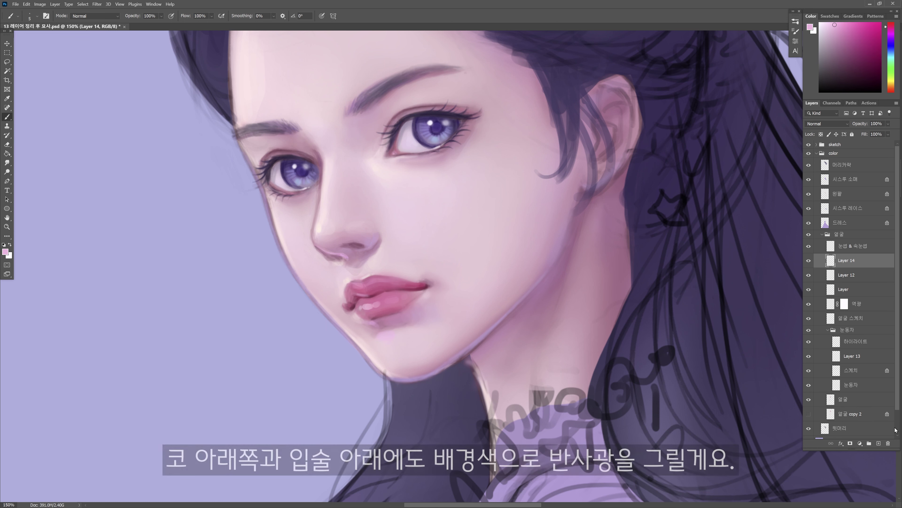
drag(357, 294, 372, 295)
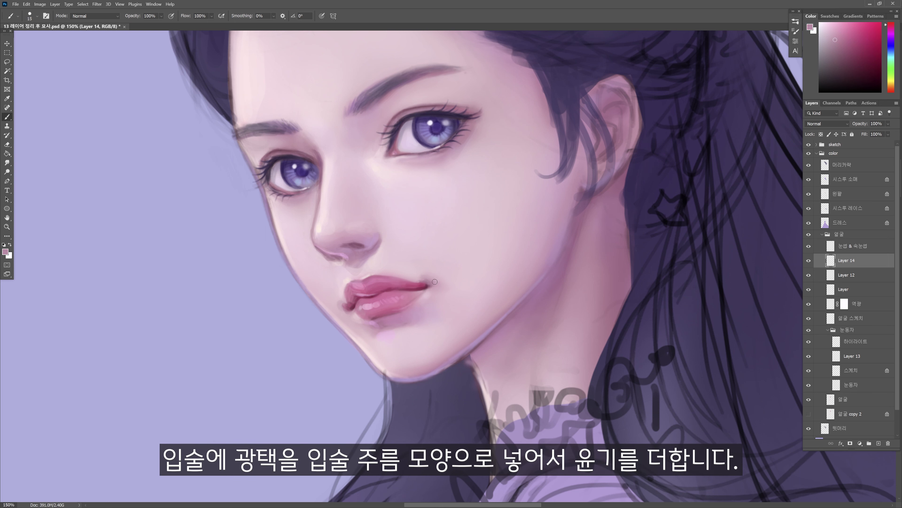
Soften the shadow beneath the lower lip with a pink sampled from the chin
key([)
key([)
key([)
alt+click(368, 352)
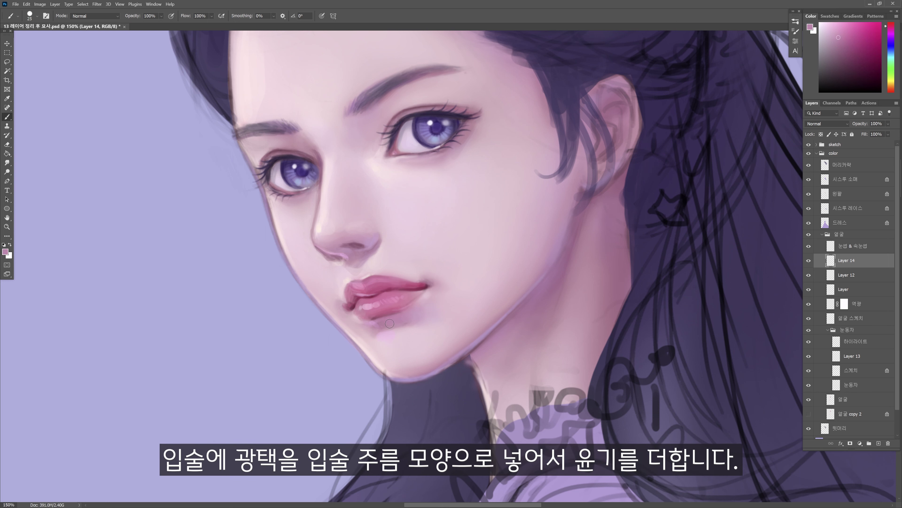
drag(390, 324, 448, 314)
Draw thin light accents along both upper eyelids and the near eye's lower lid with a sampled skin pink
key([)
key([)
key([)
key([)
key([)
key([)
key([)
key([)
alt+click(326, 228)
drag(404, 111, 432, 107)
drag(267, 157, 290, 152)
drag(437, 149, 459, 134)
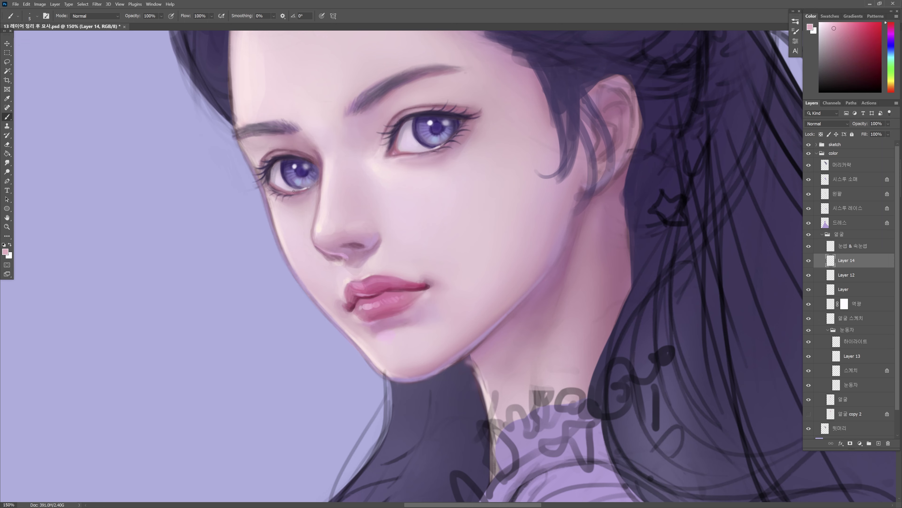
Refine the inner end of the near eyebrow with a sampled dark brow tone and a brush of size 15
key(])
key(])
key(])
key(])
key(])
key(])
alt+click(349, 105)
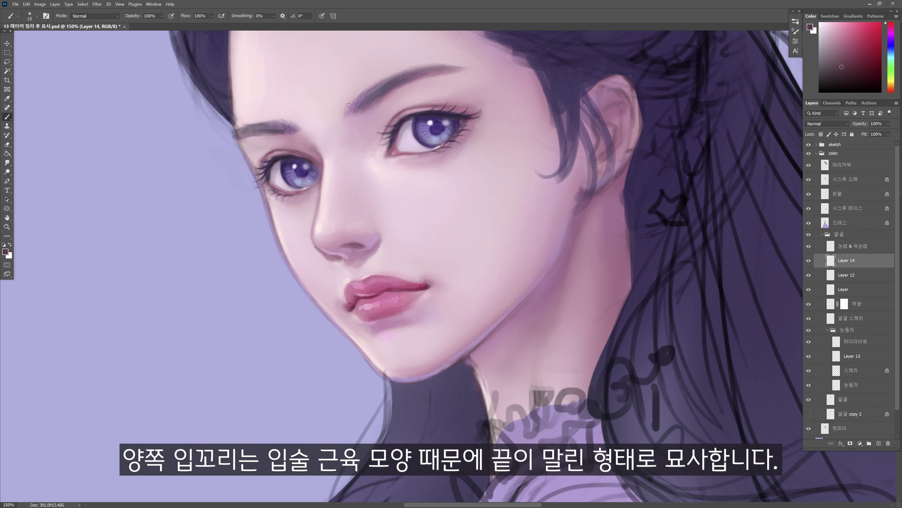
Shade the skin below the near side of the lower lip with sampled skin and lip tones
alt+click(375, 231)
key(])
key(])
key(])
key(])
alt+click(402, 316)
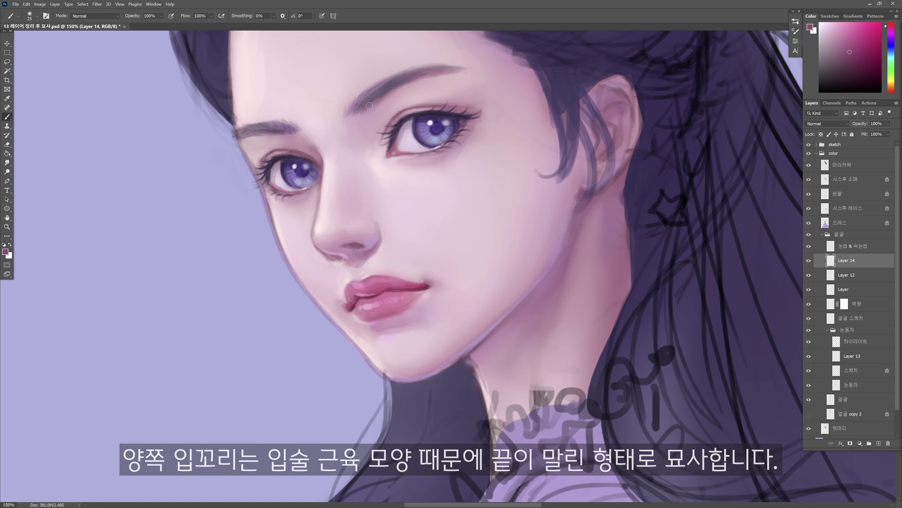
key([)
key([)
key([)
key([)
drag(419, 323, 429, 314)
Paint hair shadows along the temple and forehead with a sampled tone and soften them with the eraser
alt+click(543, 124)
drag(543, 124, 581, 185)
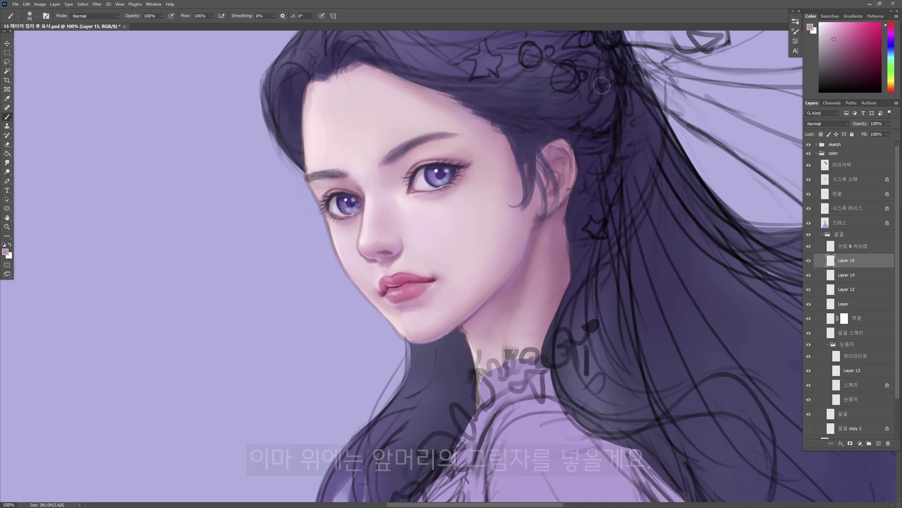
key(e)
mouse_move(363, 72)
mouse_down()
mouse_move(444, 110)
mouse_move(414, 93)
mouse_up()
key(b)
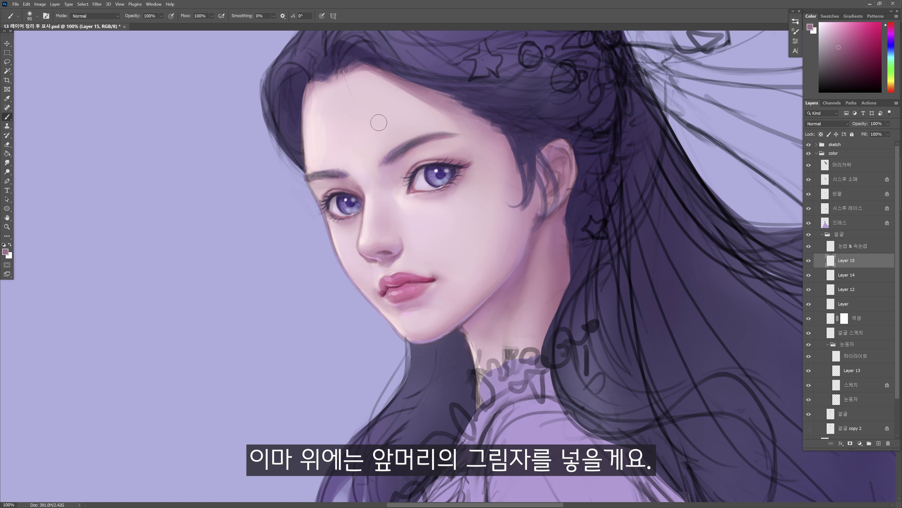
key(e)
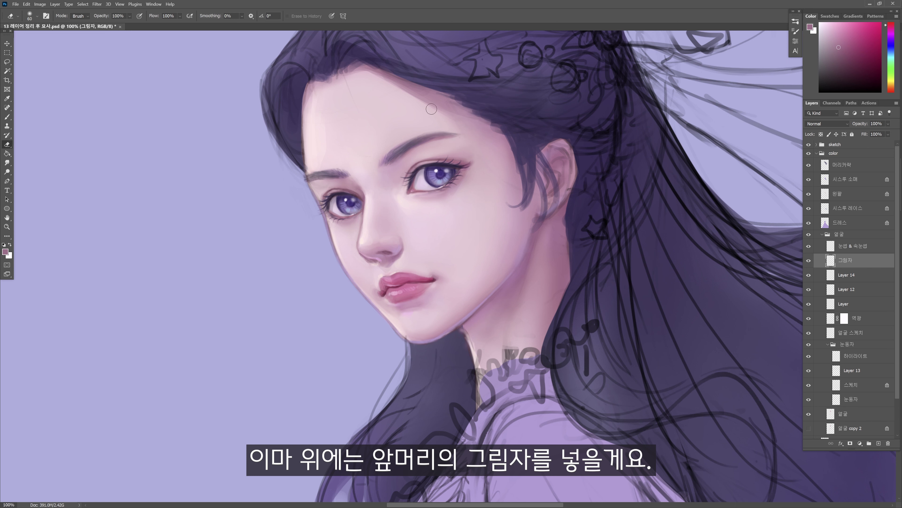
drag(431, 109, 406, 103)
Choose another brush preset and paint a soft hair shadow across the forehead on the 그림자 layer at size 125
click(795, 21)
click(750, 161)
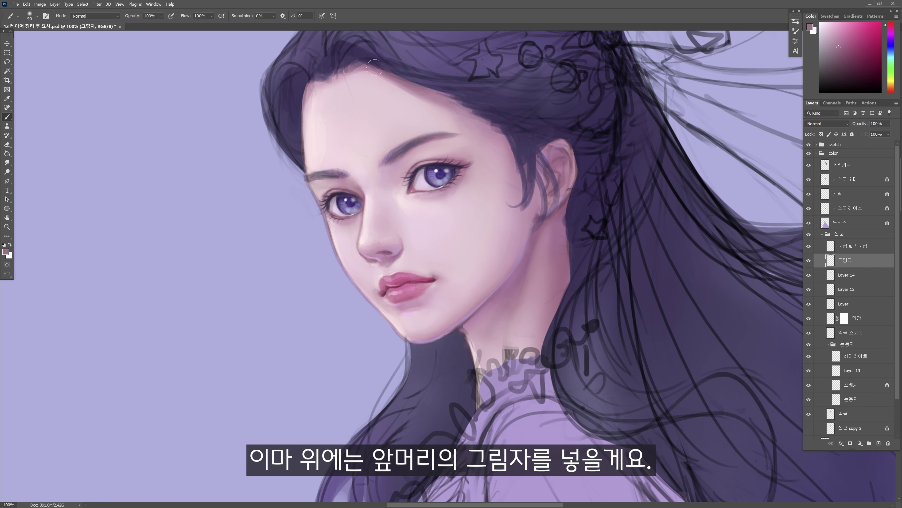
key(])
key(])
mouse_move(317, 87)
mouse_down()
mouse_move(377, 76)
mouse_move(462, 118)
mouse_up()
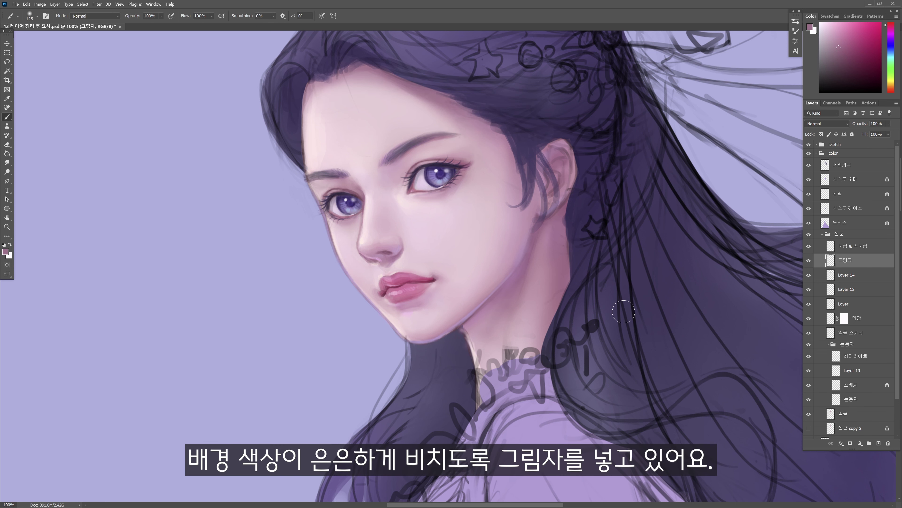
On the 머리카락 layer, paint the hair edge around the forehead with a color sampled at the hairline
click(852, 164)
alt+click(313, 80)
mouse_move(309, 119)
mouse_down()
mouse_move(300, 80)
mouse_move(371, 58)
mouse_up()
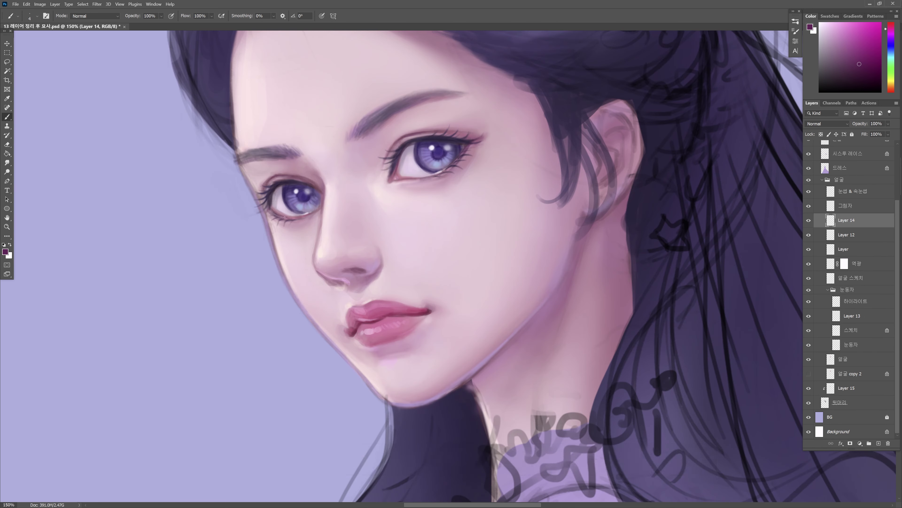
Refine the near corner of the lips on Layer 14 with sampled lip and skin tones
key(bracketright)
key(bracketright)
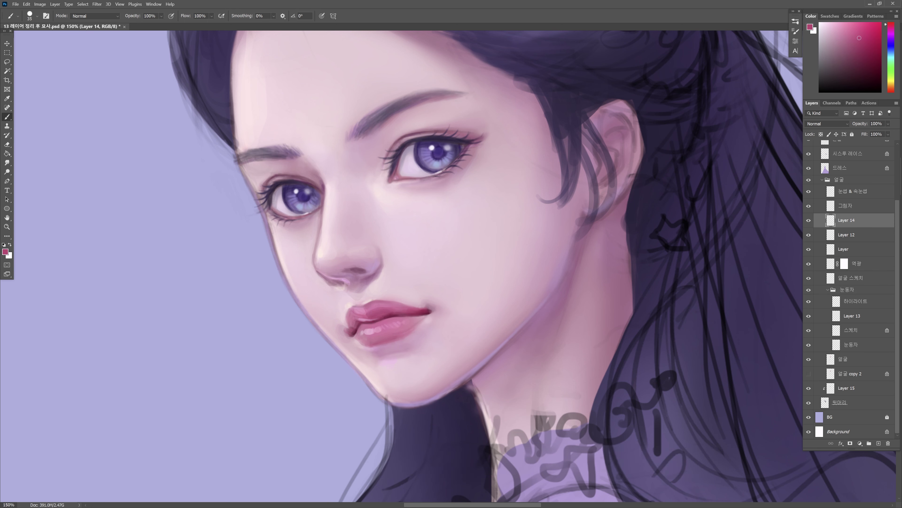
key(bracketleft)
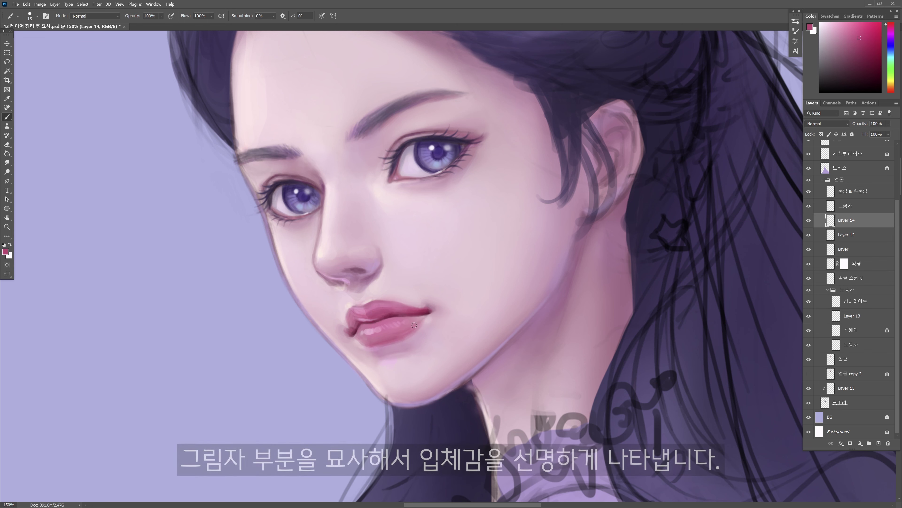
alt+click(410, 309)
key(bracketright)
key(bracketright)
alt+click(422, 320)
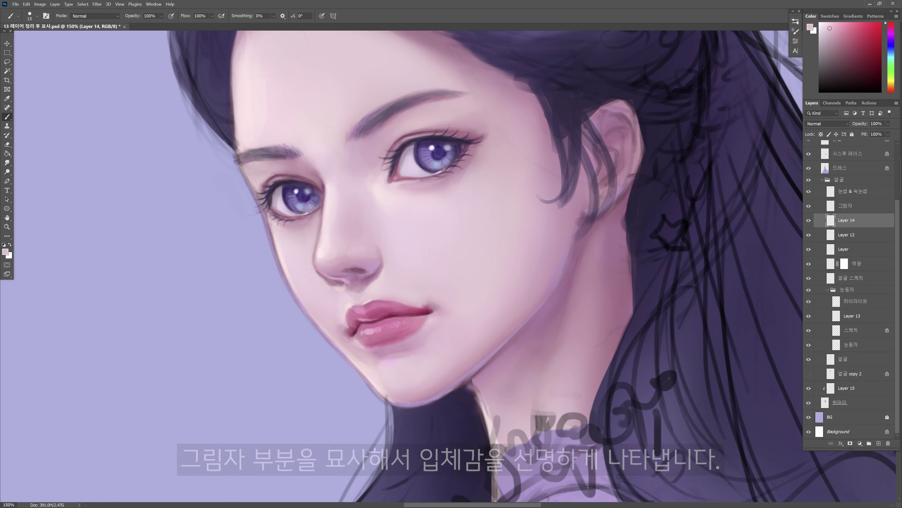
Create a new layer above Layer 14 and clean up the near mouth corner with a tone sampled there
key(ctrl+shift+alt+n)
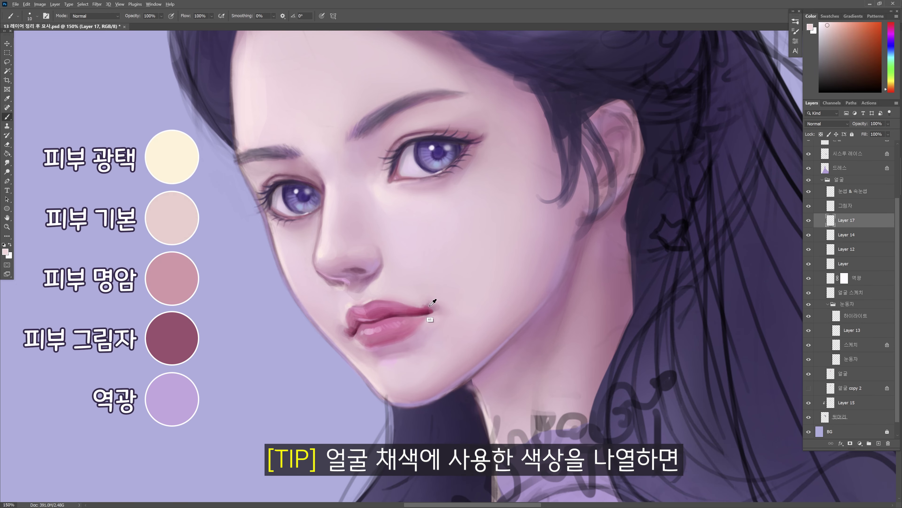
alt+click(429, 313)
key(bracketleft)
key(bracketleft)
key(bracketleft)
key(bracketleft)
key(bracketleft)
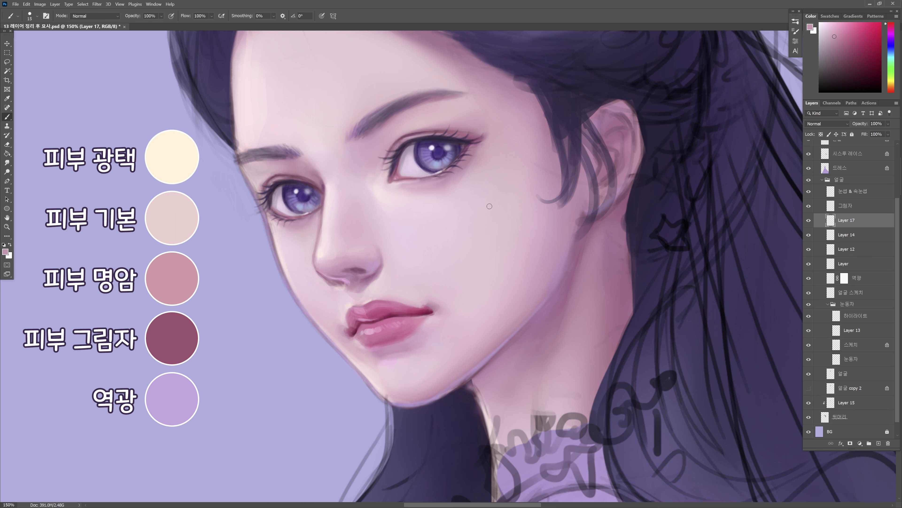
Blend the lower lip with a sampled pink on Layer 17
alt+click(382, 337)
key(bracketright)
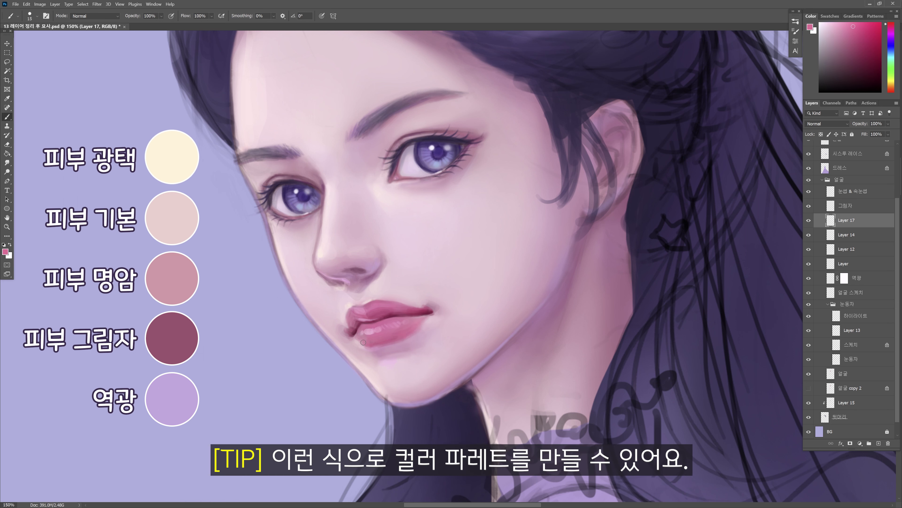
drag(361, 318, 410, 319)
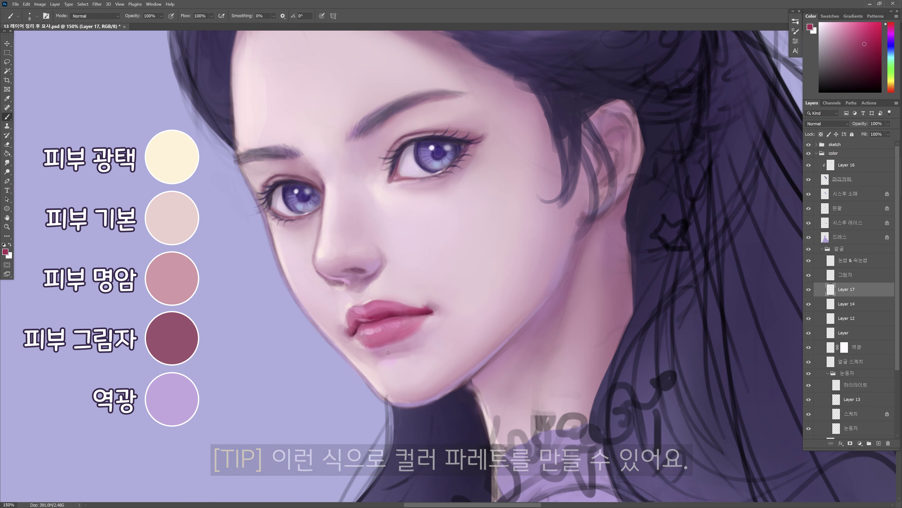
key(bracketright)
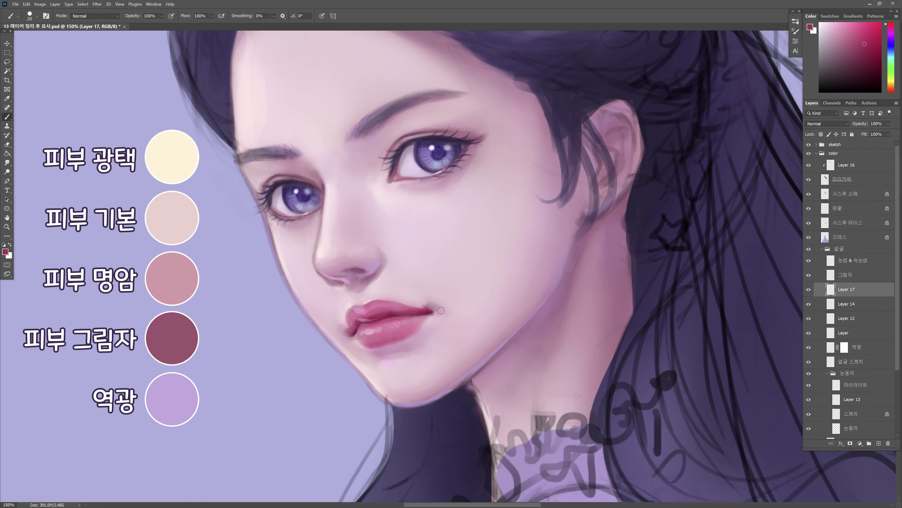
Tidy the skin beside the near mouth corner with a sampled skin tone and a smaller brush
alt+click(441, 311)
key(bracketleft)
key(bracketleft)
key(bracketleft)
key(bracketleft)
key(bracketleft)
key(bracketleft)
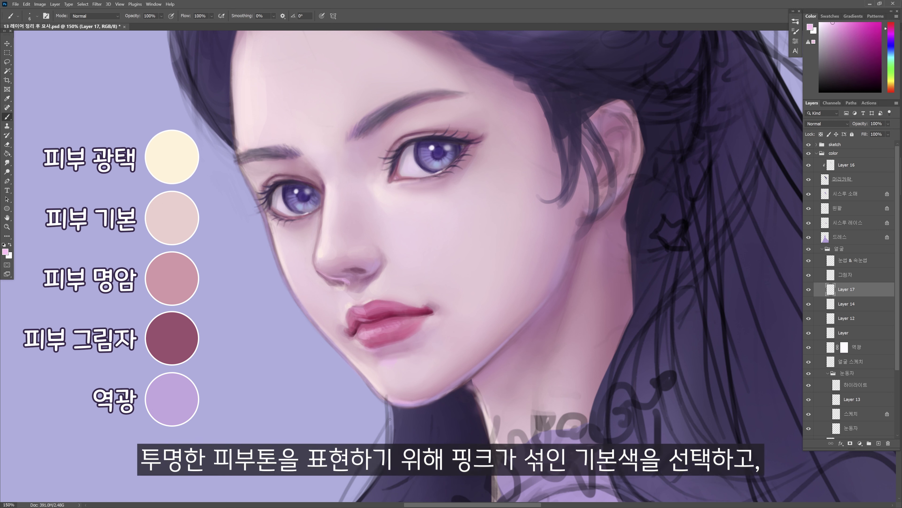
Tint the irises violet on Layer 13 with the brush in Overlay mode, starting from a sampled eye color
click(851, 400)
alt+click(440, 153)
alt+click(436, 165)
key(shift+alt+o)
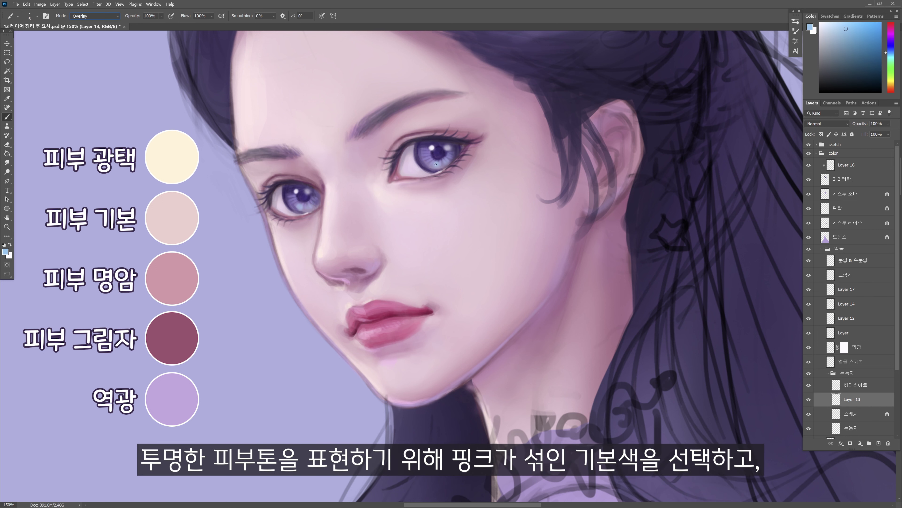
drag(429, 160, 440, 168)
click(891, 34)
click(844, 26)
key(bracketright)
Return the brush to Normal mode and deepen the pupils with a sampled dark violet, activating the 눈동자 layer
alt+click(434, 154)
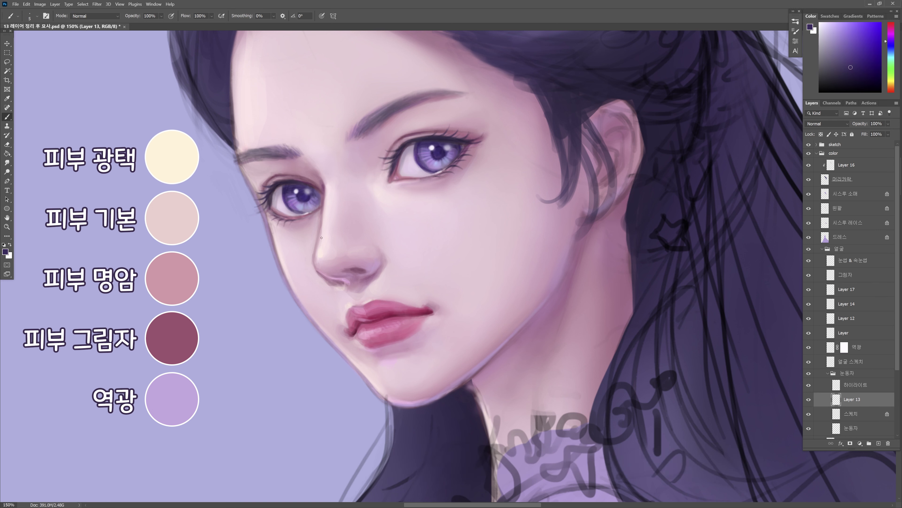
key(shift+alt+n)
key(bracketright)
click(851, 361)
click(808, 362)
click(809, 362)
click(851, 428)
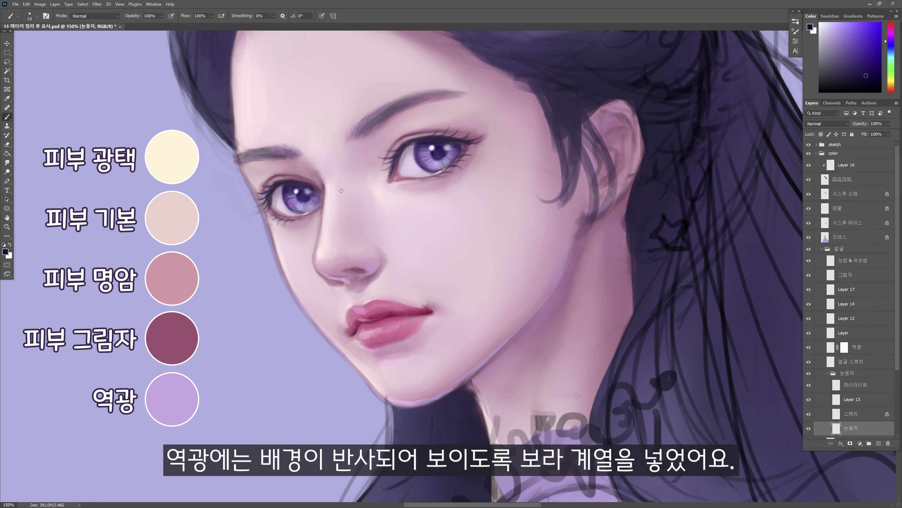
Shade the skin under the lower lip on Layer 17 with a tone sampled below the lip
click(847, 289)
alt+click(384, 350)
key(bracketright)
key(bracketright)
drag(378, 351, 408, 344)
Refine the skin between the brows with sampled tones and soften the brow's inner end on the 눈썹 & 속눈썹 layer
alt+click(350, 161)
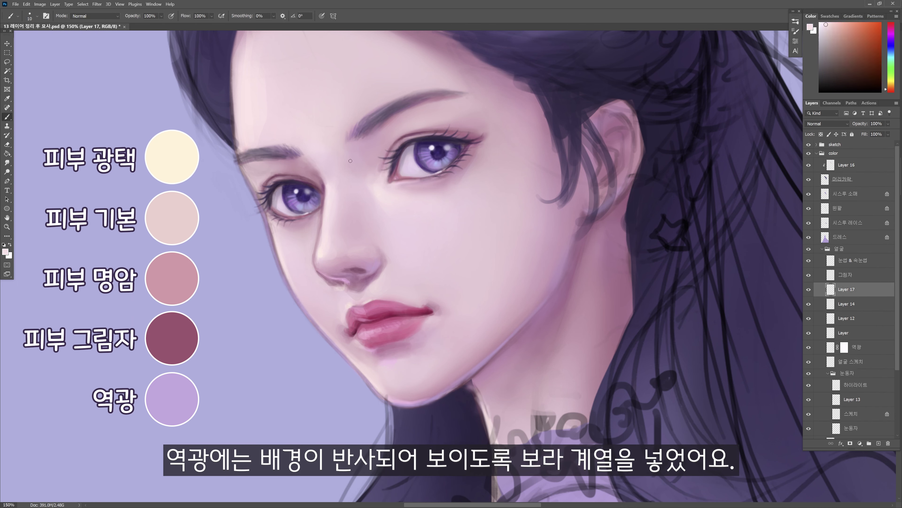
key(bracketleft)
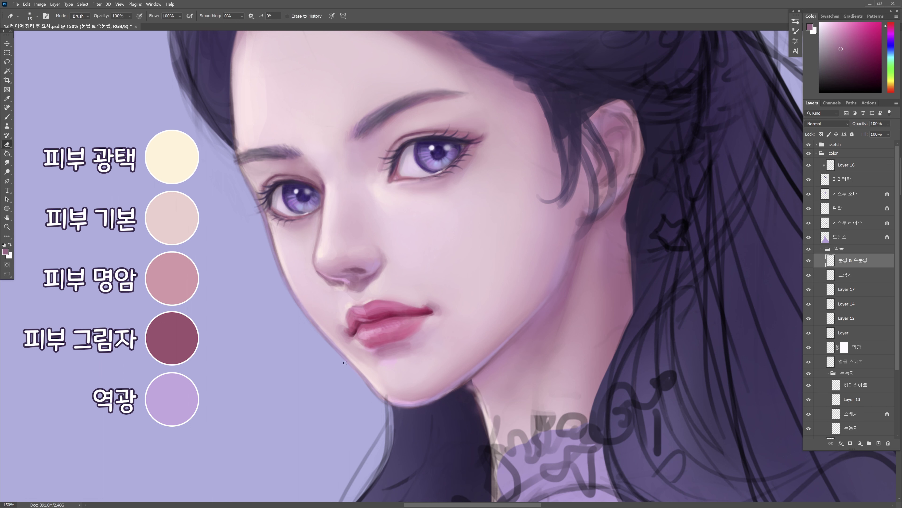
alt+click(473, 146)
alt+click(313, 217)
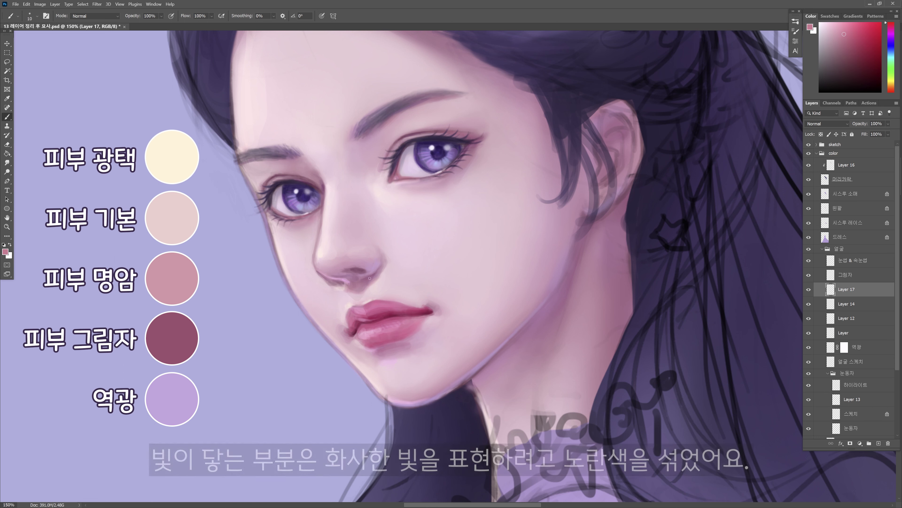
Define the line between the lips on Layer 17 with a fine brush and a color sampled at the near mouth corner
key(bracketleft)
key(bracketleft)
key(bracketleft)
key(bracketleft)
key(bracketleft)
key(bracketleft)
alt+click(428, 312)
drag(431, 315, 395, 318)
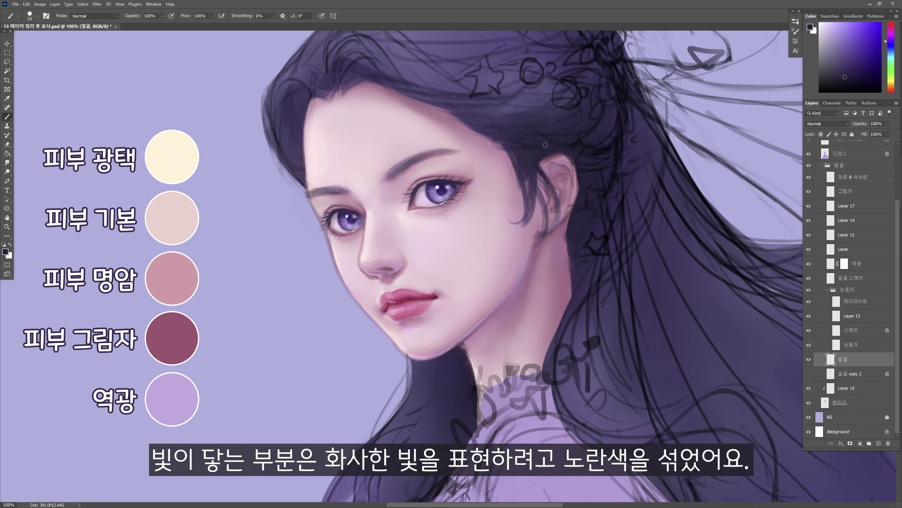
Shade the inner ear on the 얼굴 layer and Layer 12 with sampled ear tones and a magenta-purple
alt+click(558, 169)
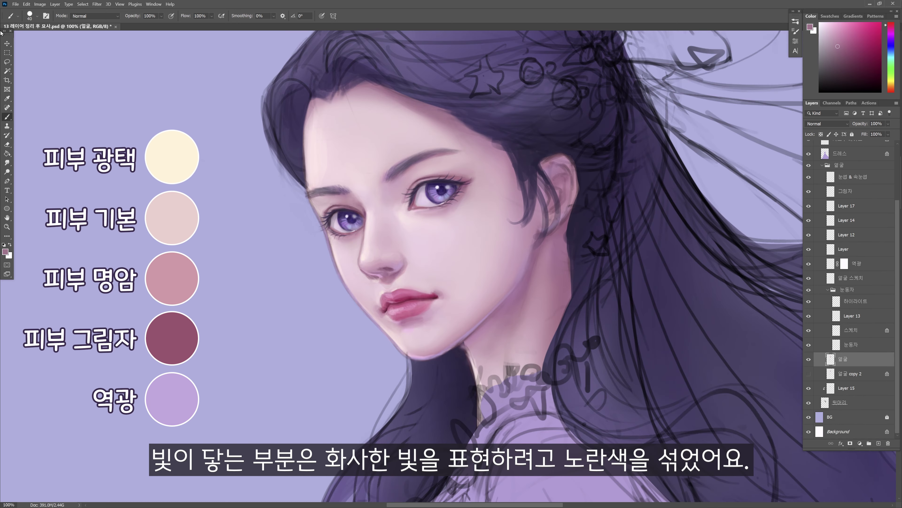
mouse_move(559, 170)
mouse_down()
mouse_move(549, 175)
mouse_move(551, 209)
mouse_up()
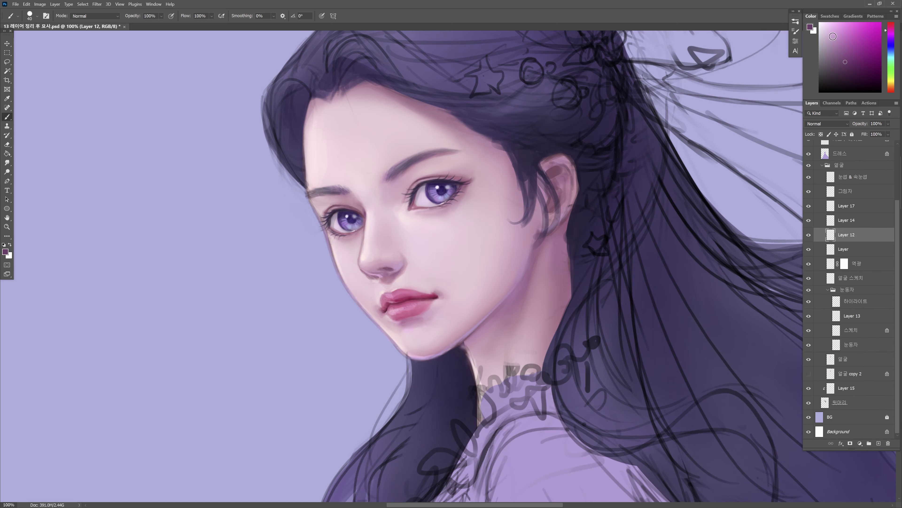
click(890, 30)
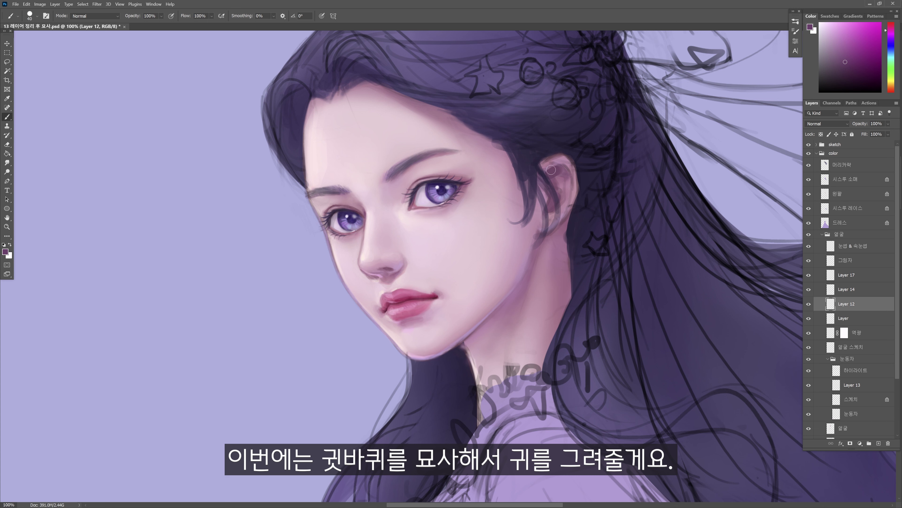
mouse_move(549, 172)
mouse_down()
mouse_move(570, 184)
mouse_move(567, 210)
mouse_move(563, 179)
mouse_move(553, 176)
mouse_up()
alt+click(561, 158)
alt+click(567, 170)
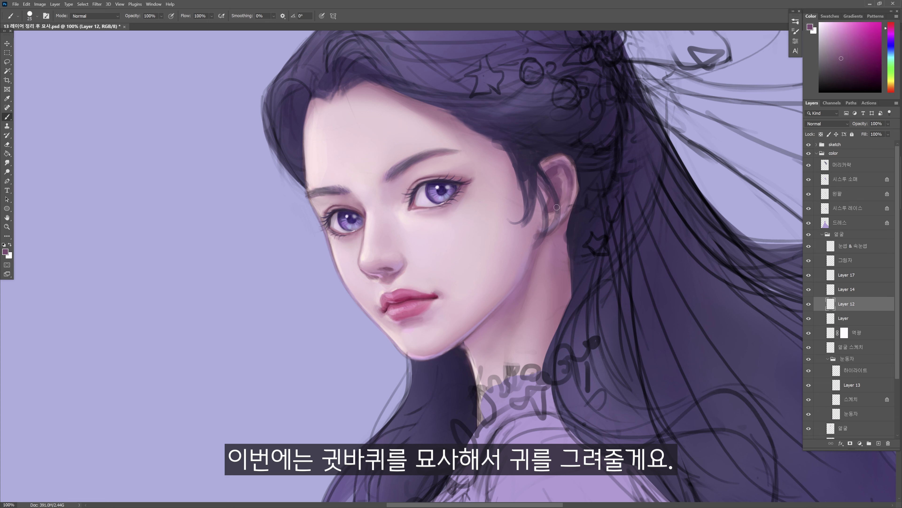
Refine the ear's inner fold on the 얼굴 layer with a sampled tone and a smaller brush
click(849, 427)
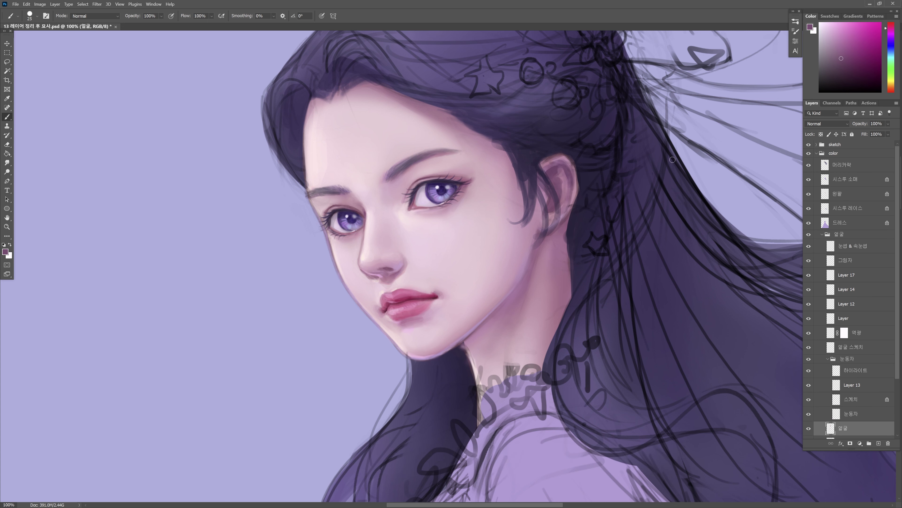
alt+click(552, 173)
key(bracketleft)
key(bracketleft)
key(bracketleft)
key(bracketleft)
Darken the lower ear and the area beside the sideburn on Layer 12 with a tone sampled in the ear
click(860, 275)
click(859, 304)
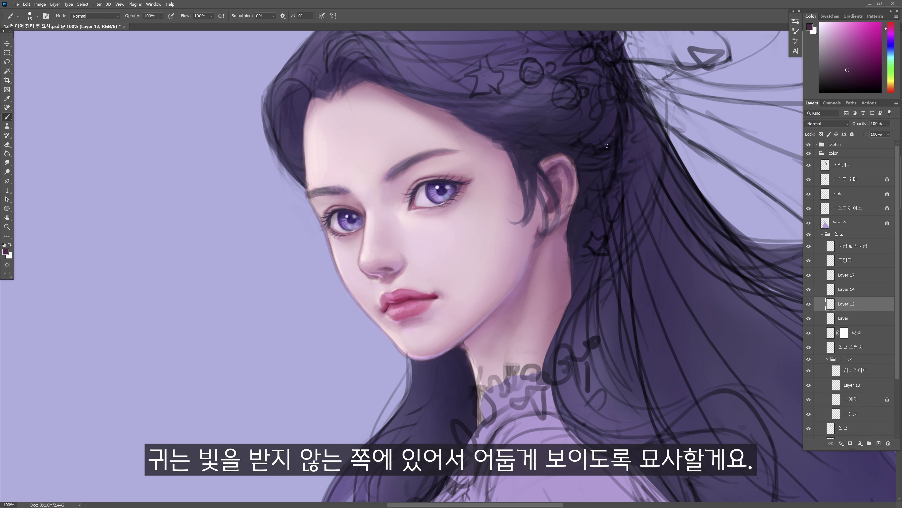
alt+click(553, 203)
drag(540, 206, 539, 225)
Enlarge the brush and shade the side of the neck below the ear, along the hair, on Layer 12
key(bracketright)
key(bracketright)
key(bracketright)
key(bracketright)
key(bracketright)
drag(568, 281, 559, 242)
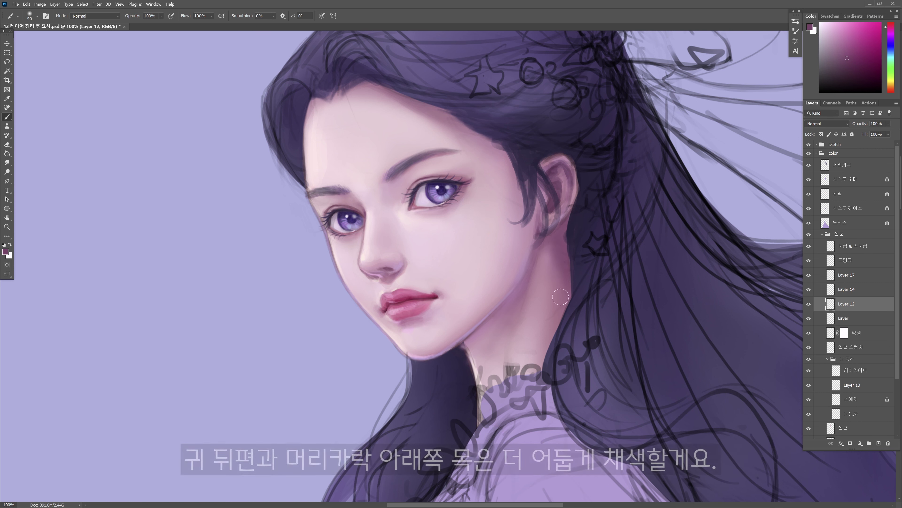
Deepen the neck shadow behind the ear and under the hair with a sampled tone and progressively smaller brushes
alt+click(560, 242)
key(bracketleft)
key(bracketleft)
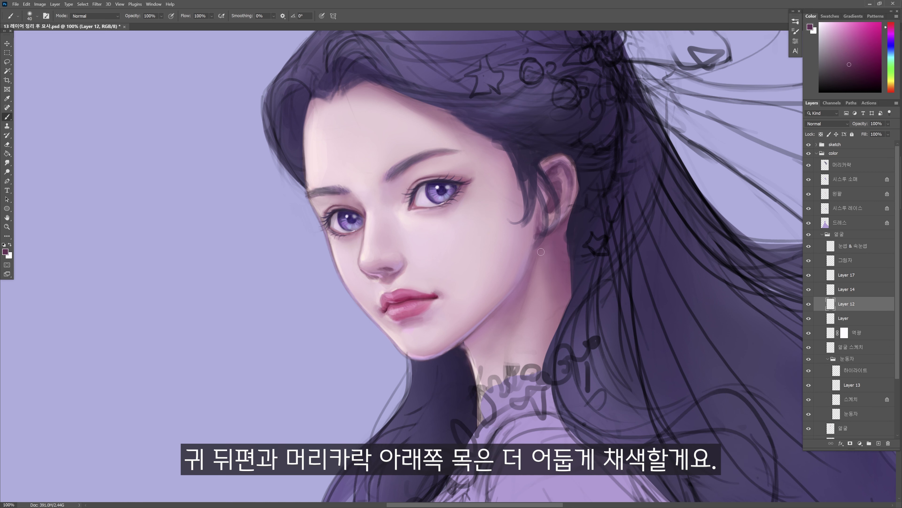
key(bracketleft)
key(bracketleft)
key(bracketleft)
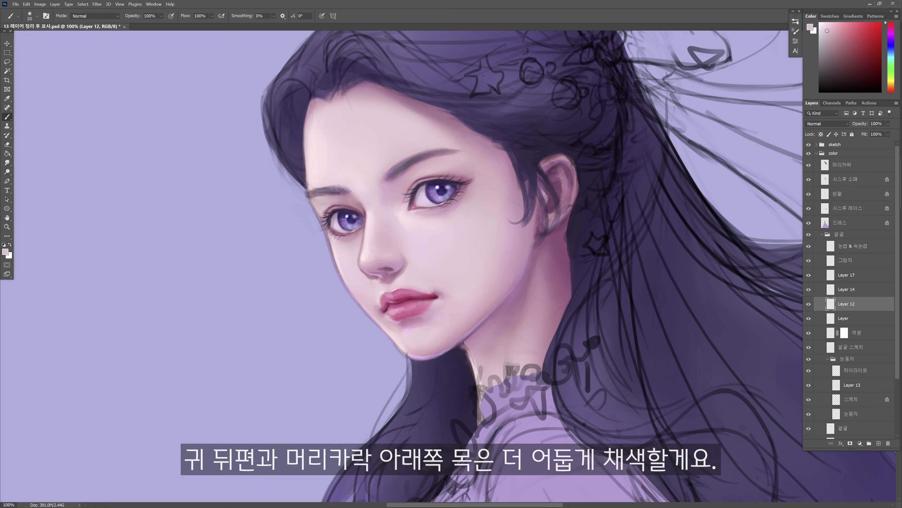
click(865, 280)
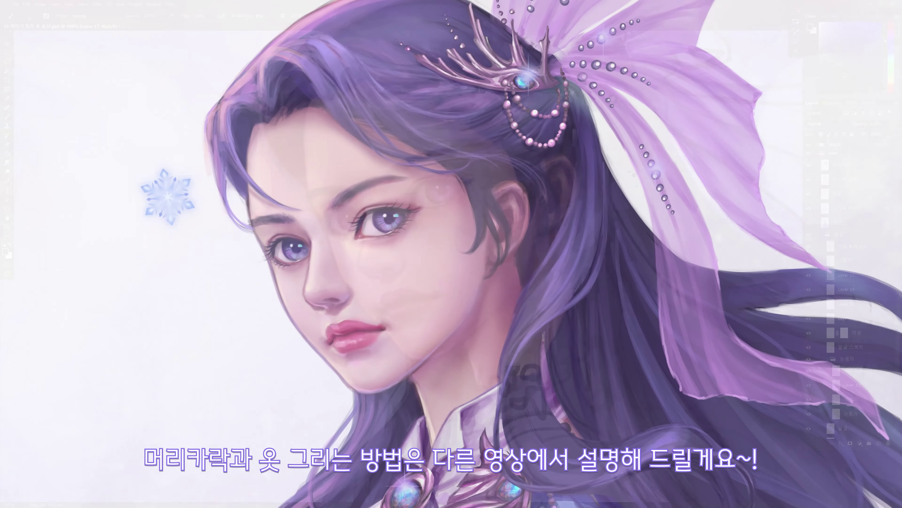